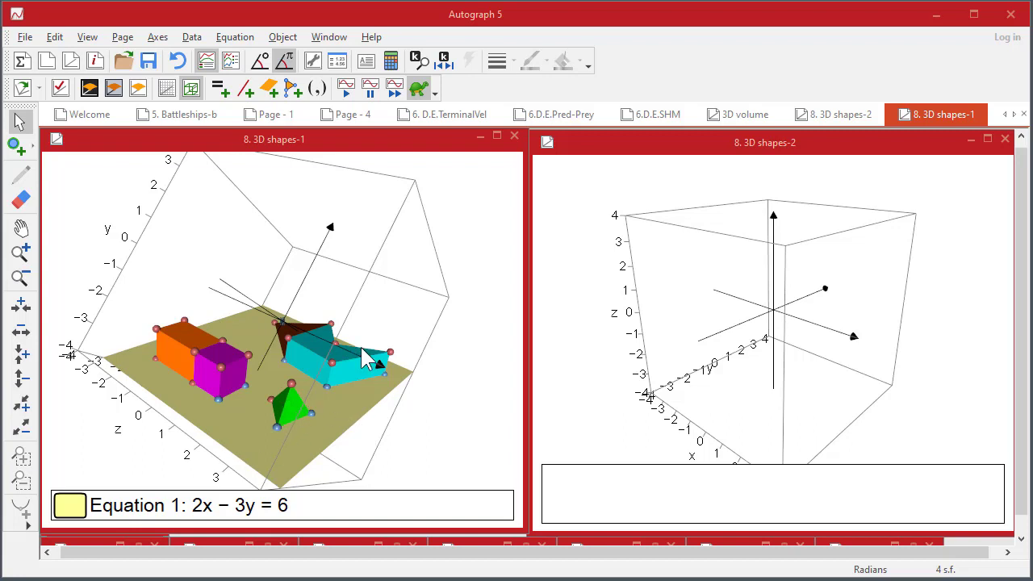
- Zoom in and raise the view of the 3D shapes-1 solids, then activate 3D shapes-2
{"action": "scroll", "coordinate": [403, 345], "scroll_direction": "up", "scroll_amount": 5}
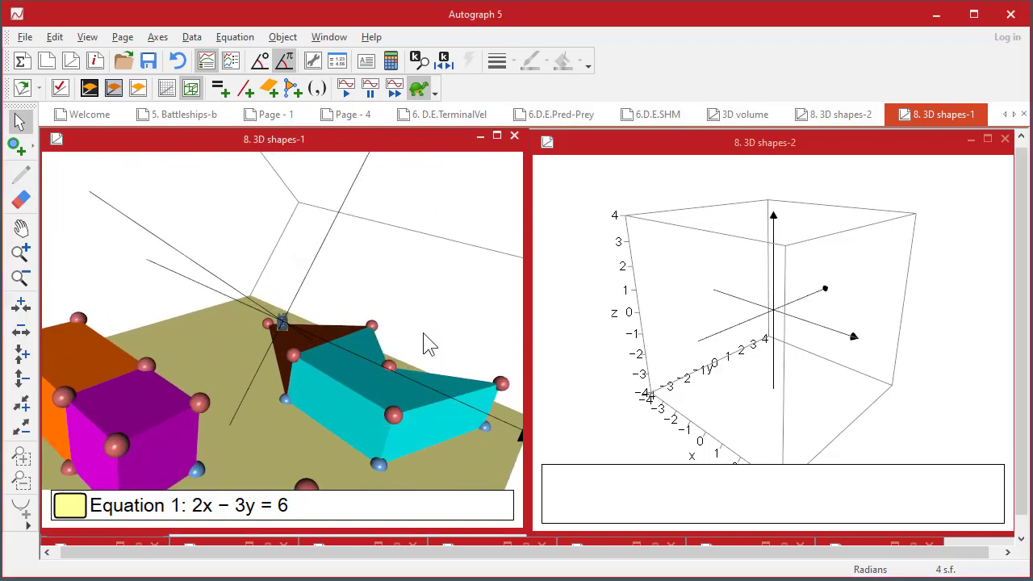
{"action": "left_click_drag", "start_coordinate": [427, 343], "coordinate": [444, 247]}
{"action": "left_click", "coordinate": [694, 321]}
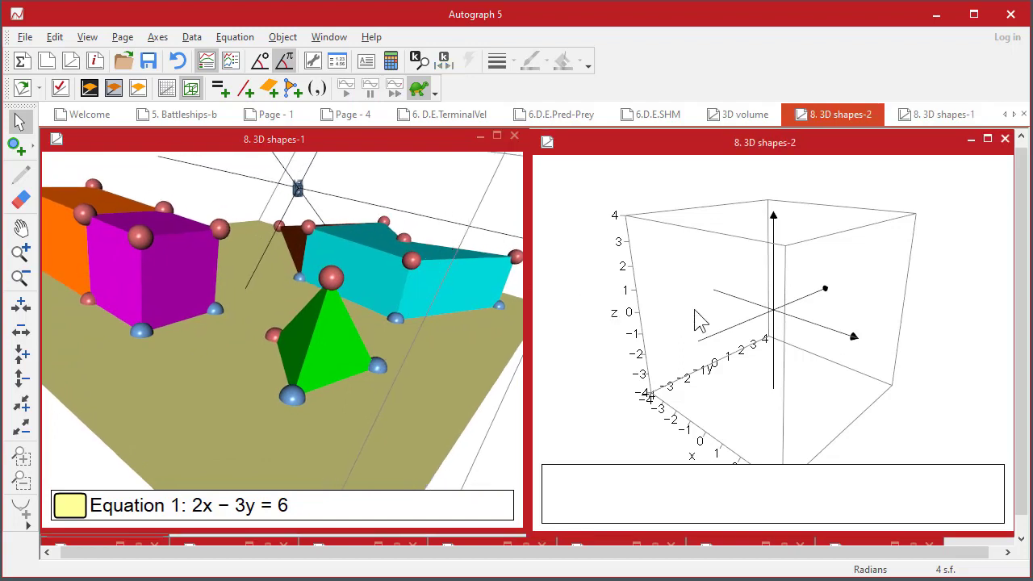
- Plot the plane 2x − 3y = 6 on the 8. 3D shapes-2 page
{"action": "right_click", "coordinate": [699, 270]}
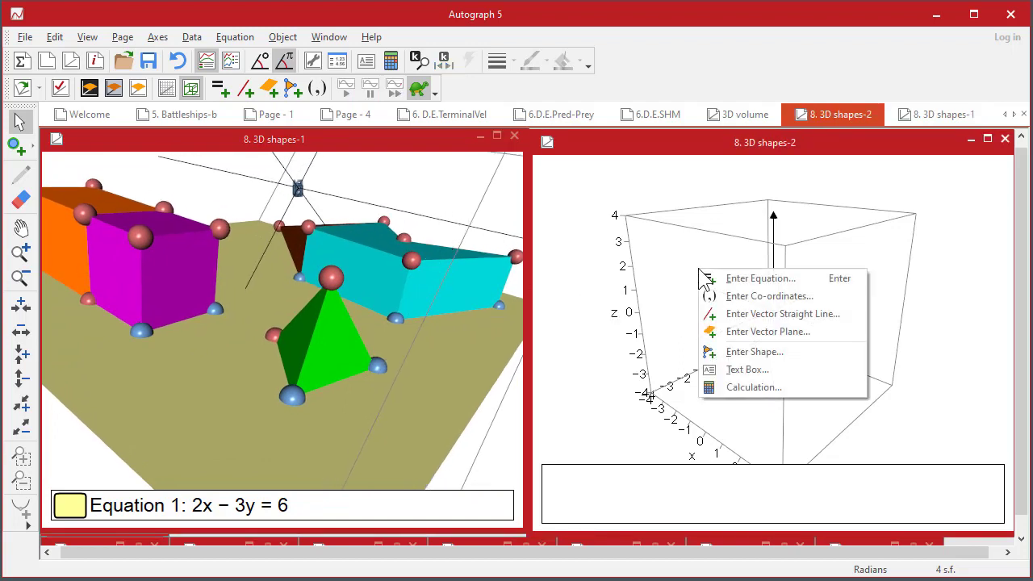
{"action": "left_click", "coordinate": [739, 277]}
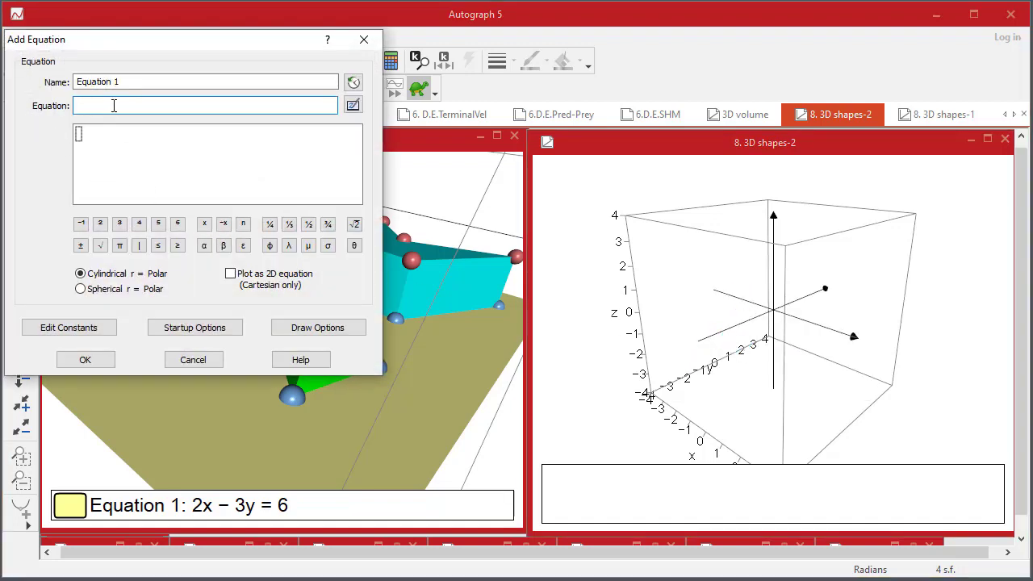
{"action": "type", "text": "2"}
{"action": "type", "text": "x - 3y = 6"}
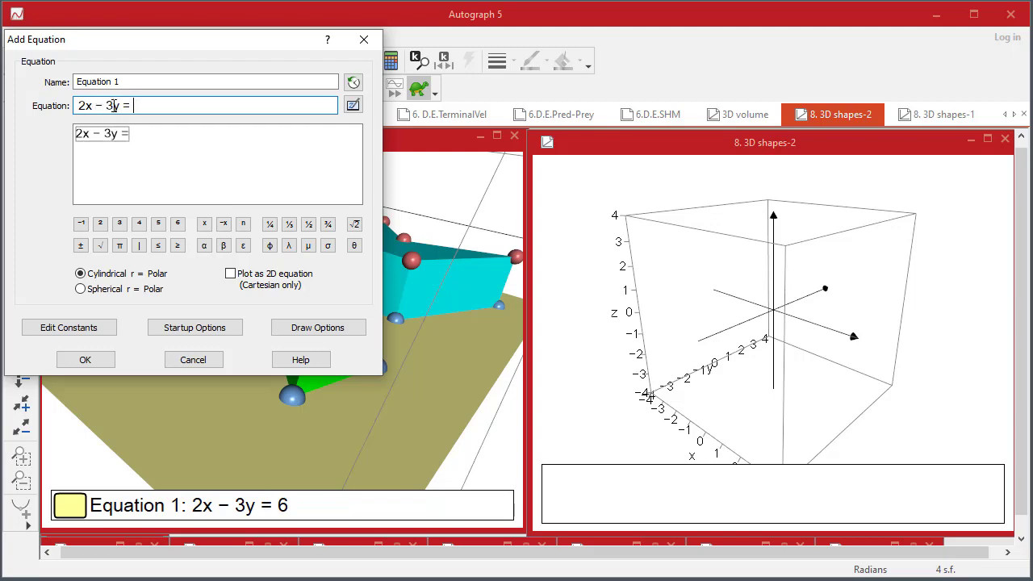
{"action": "key", "text": "Return"}
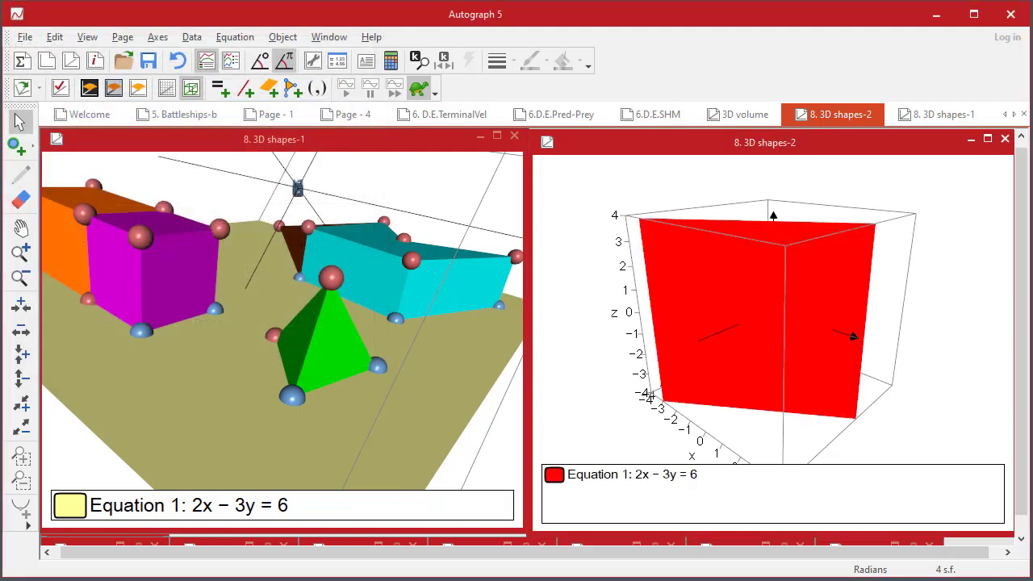
{"action": "left_click_drag", "start_coordinate": [708, 202], "coordinate": [735, 281]}
- Colour the 2x − 3y = 6 plane pale yellow and place a point on it
{"action": "left_click", "coordinate": [762, 288]}
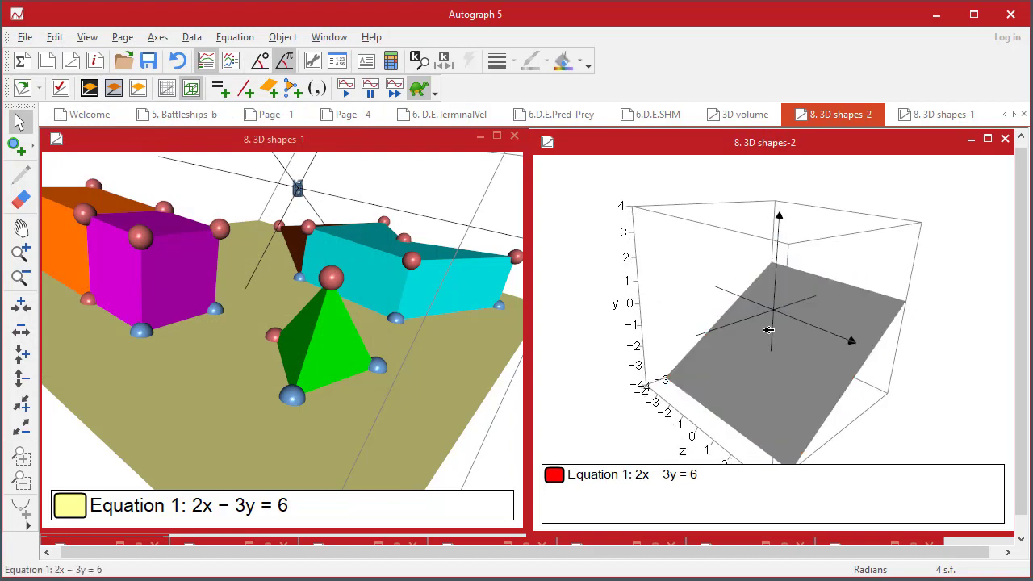
{"action": "left_click", "coordinate": [588, 63]}
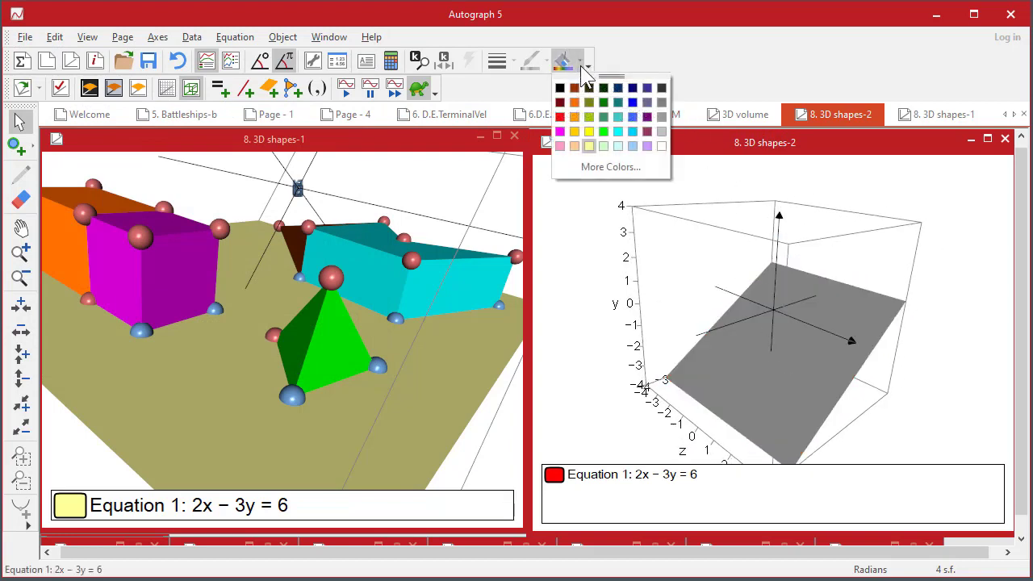
{"action": "left_click", "coordinate": [589, 146]}
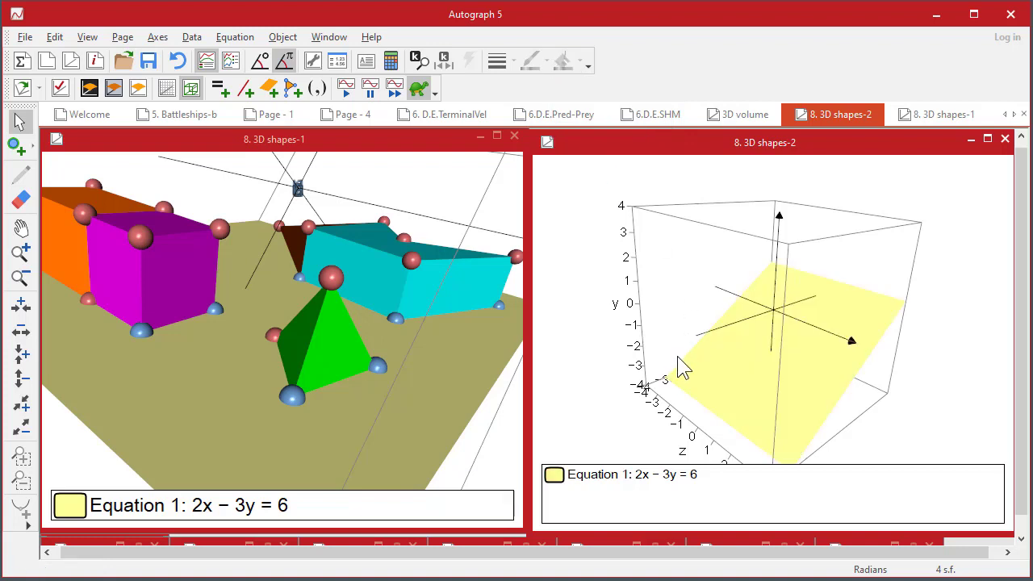
{"action": "left_click", "coordinate": [16, 145]}
{"action": "left_click", "coordinate": [751, 399]}
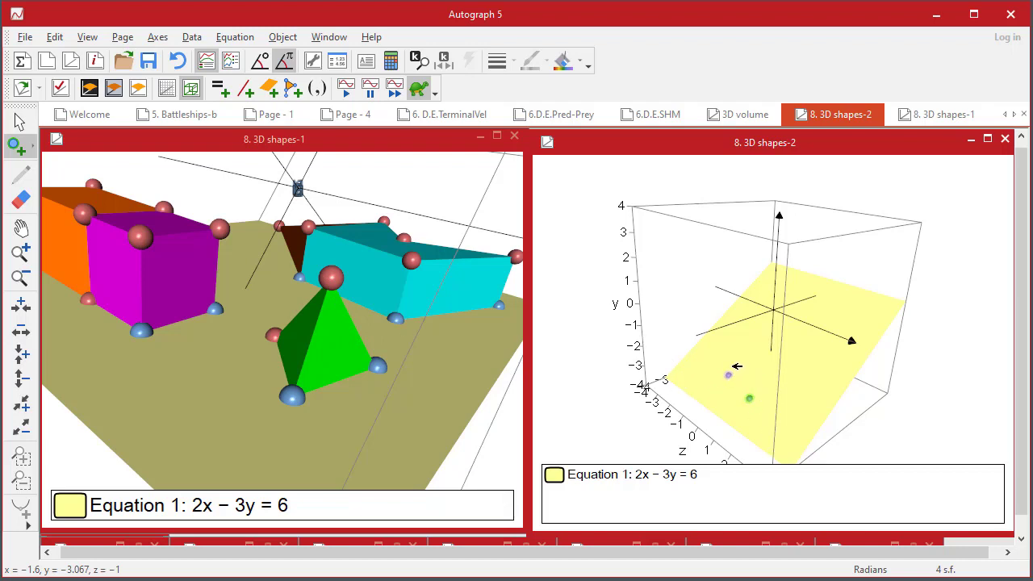
- Create a magenta tetrahedron from the placed points using Create > Tetrahedron
{"action": "right_click", "coordinate": [647, 186]}
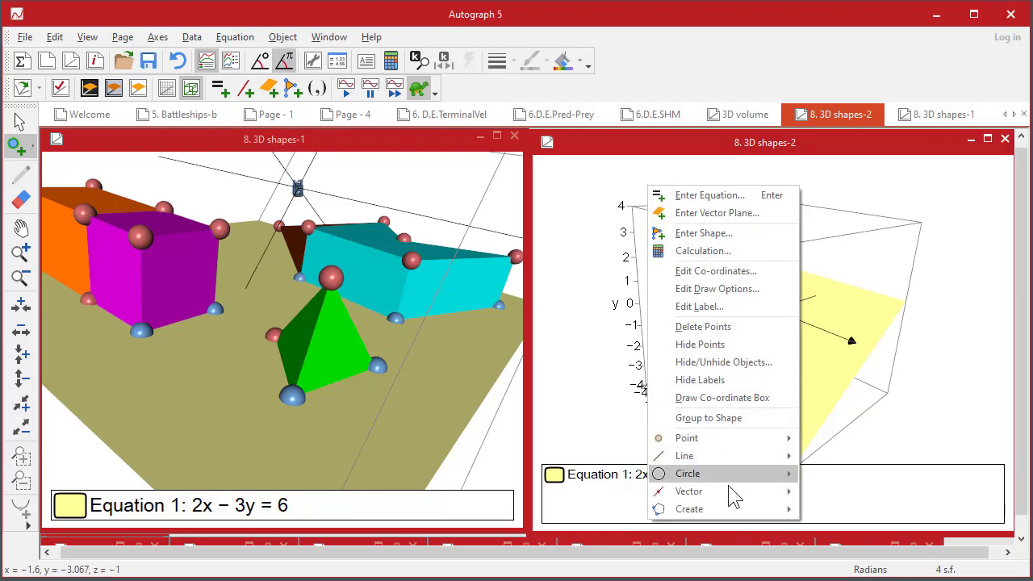
{"action": "mouse_move", "coordinate": [730, 494]}
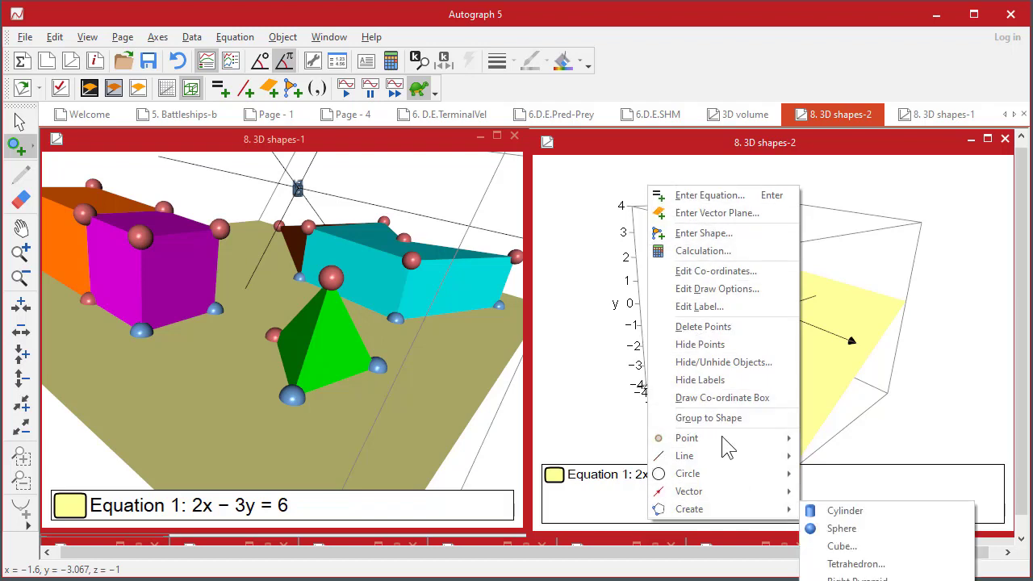
{"action": "left_click", "coordinate": [283, 37]}
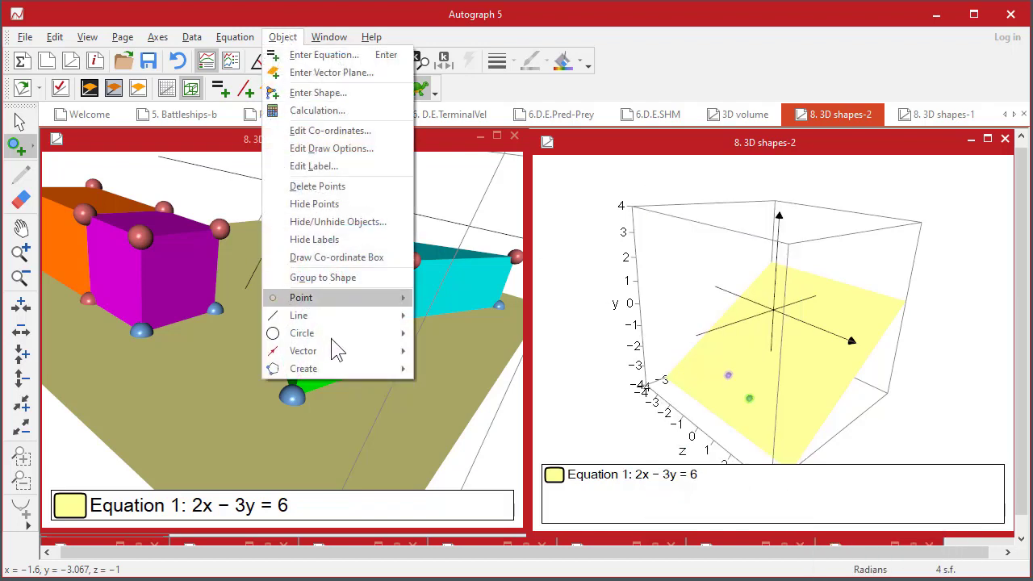
{"action": "mouse_move", "coordinate": [346, 373]}
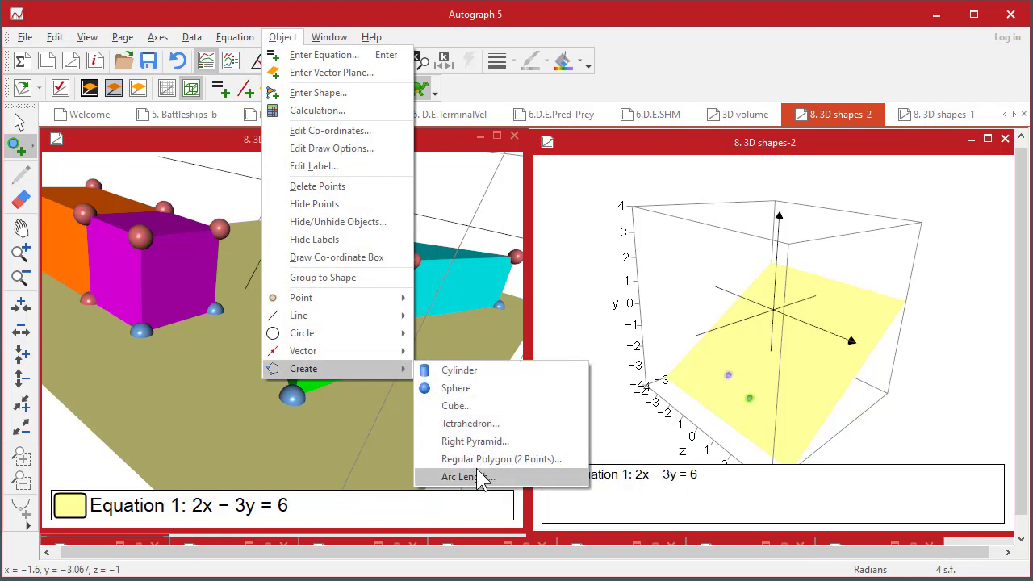
{"action": "left_click", "coordinate": [483, 426]}
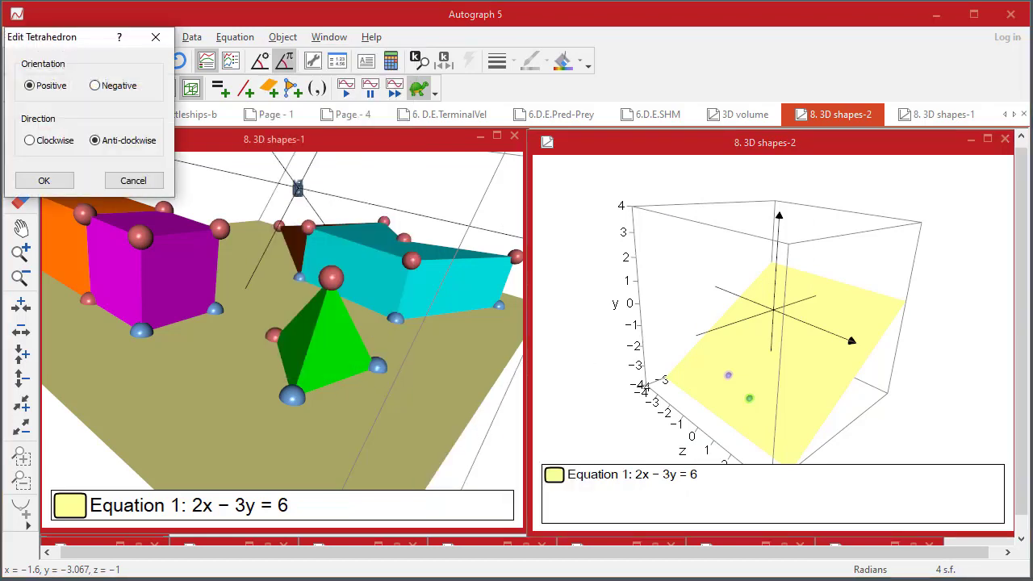
{"action": "left_click_drag", "start_coordinate": [61, 35], "coordinate": [505, 92]}
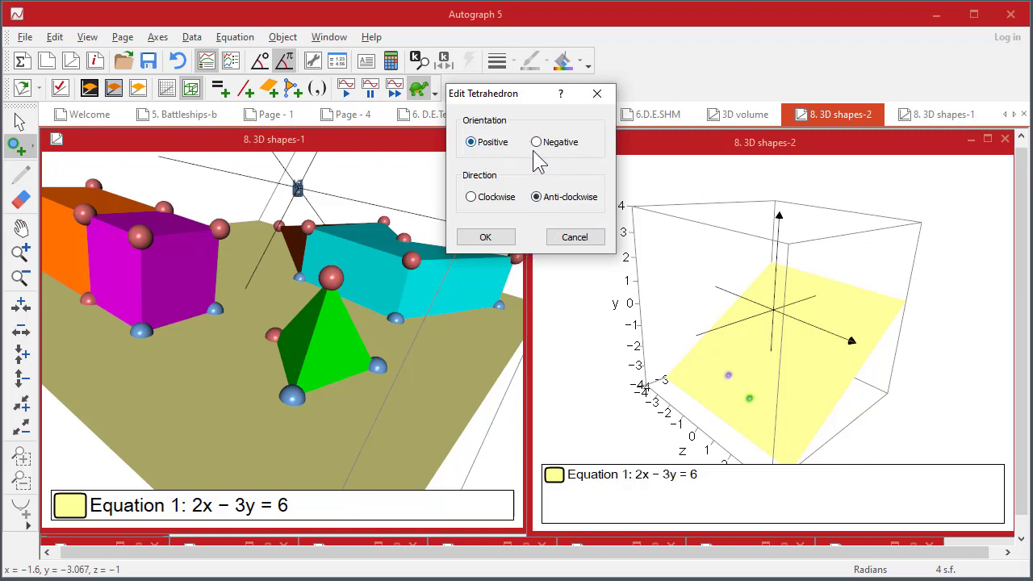
{"action": "left_click", "coordinate": [485, 237]}
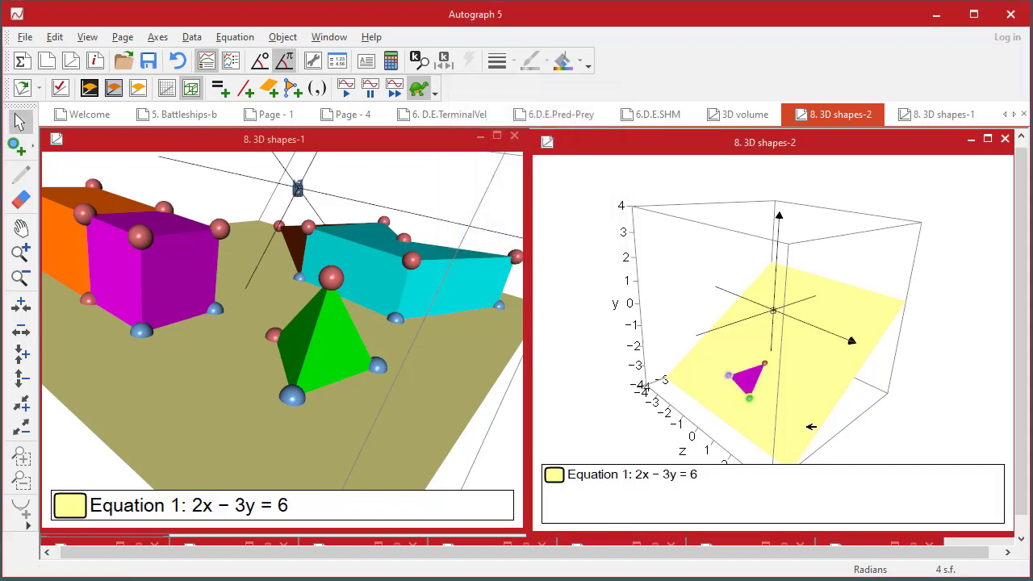
- Flip the tetrahedron to Negative orientation and turn the view to face it
{"action": "left_click_drag", "start_coordinate": [844, 443], "coordinate": [776, 390]}
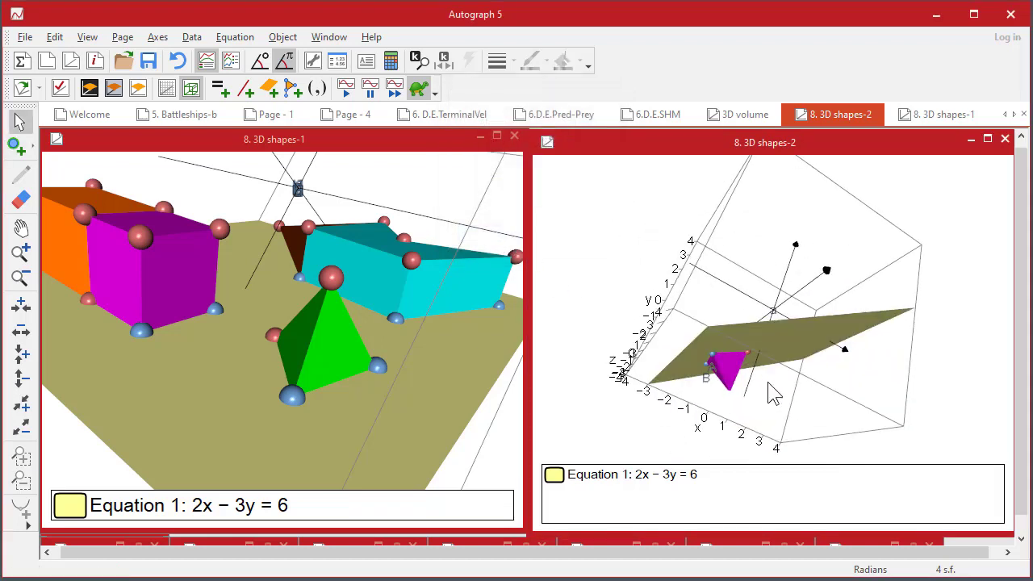
{"action": "double_click", "coordinate": [734, 371]}
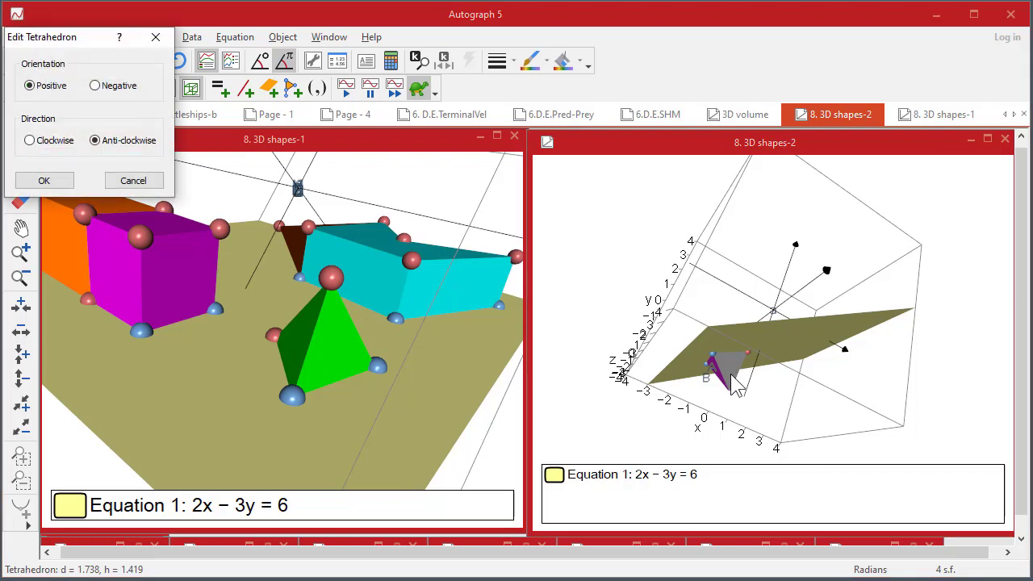
{"action": "left_click", "coordinate": [94, 87]}
{"action": "left_click", "coordinate": [45, 180]}
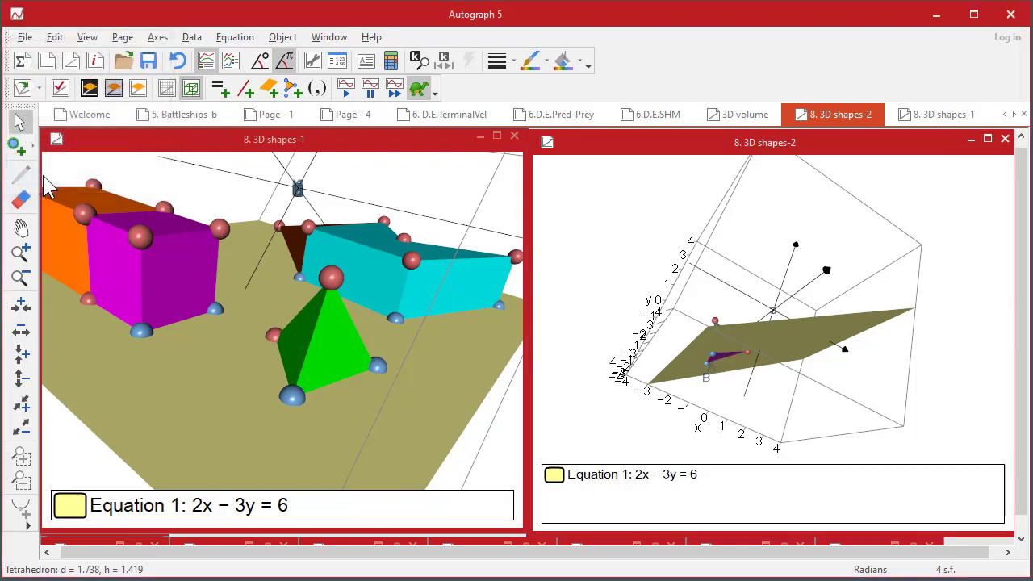
{"action": "left_click_drag", "start_coordinate": [622, 237], "coordinate": [767, 279]}
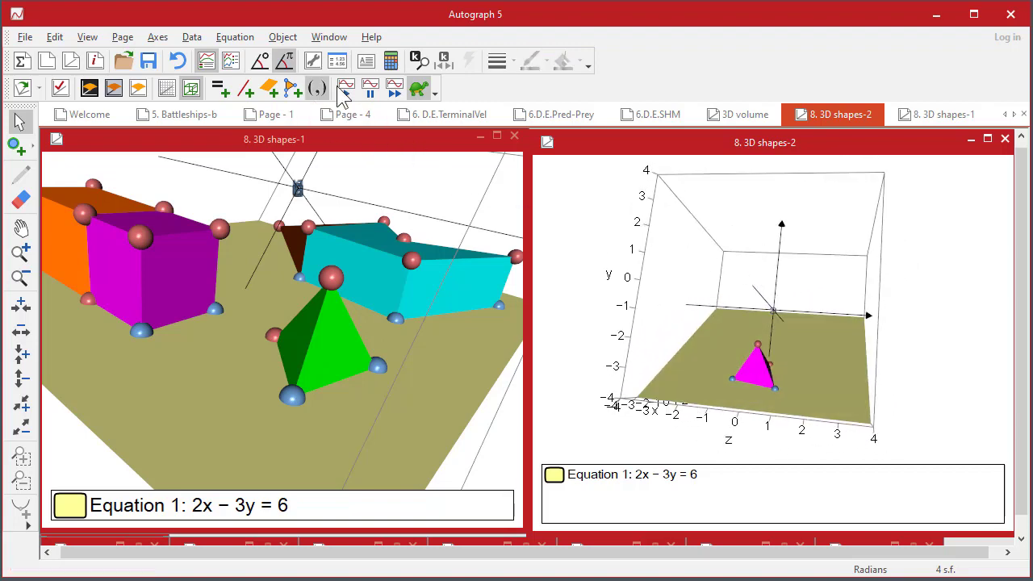
- Measure the tetrahedron's surface area with caption 'S.A. =' (5.231), placed right of the graph
{"action": "left_click", "coordinate": [389, 61]}
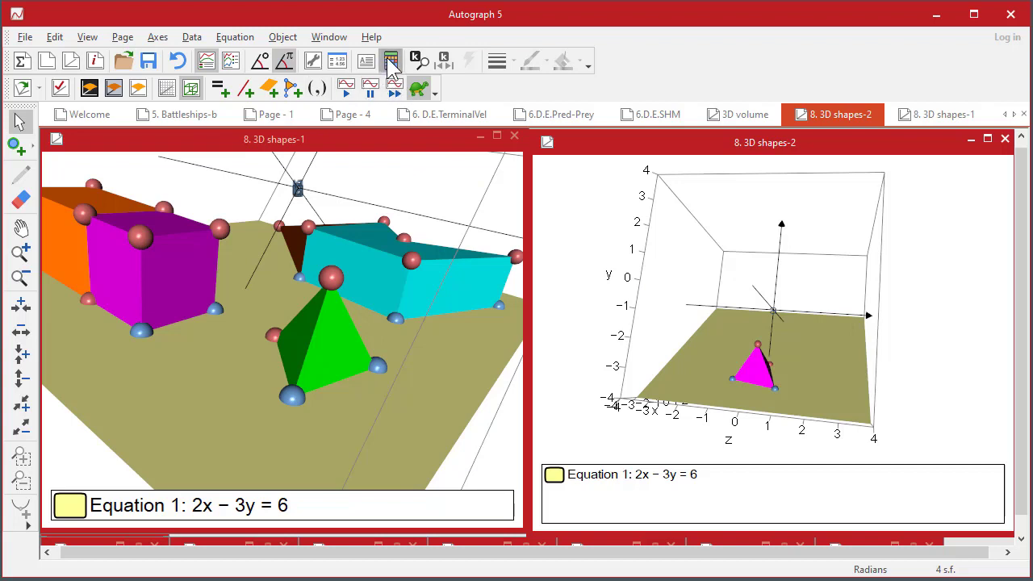
{"action": "left_click_drag", "start_coordinate": [659, 171], "coordinate": [352, 150]}
{"action": "left_click", "coordinate": [759, 370]}
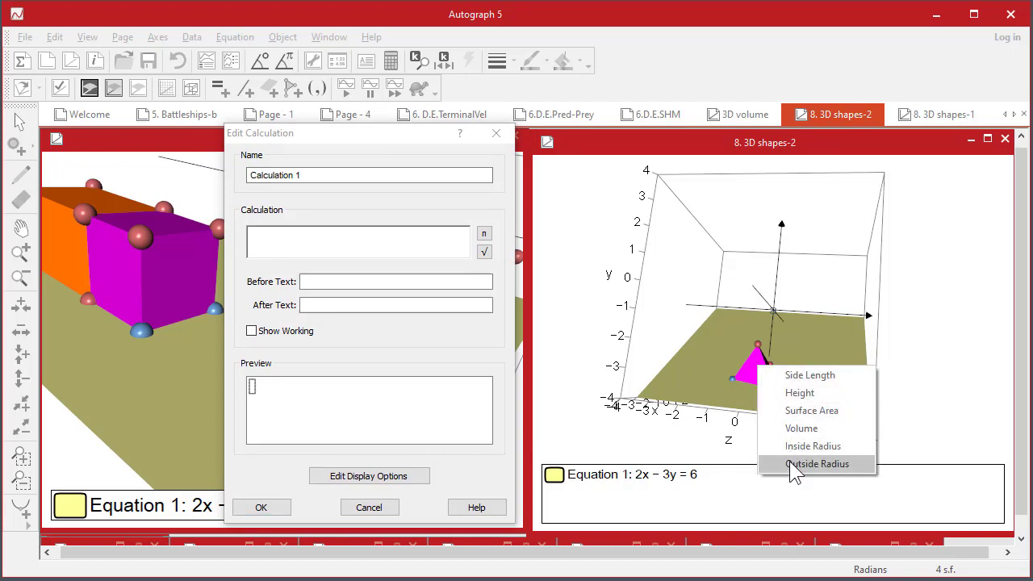
{"action": "left_click", "coordinate": [805, 413]}
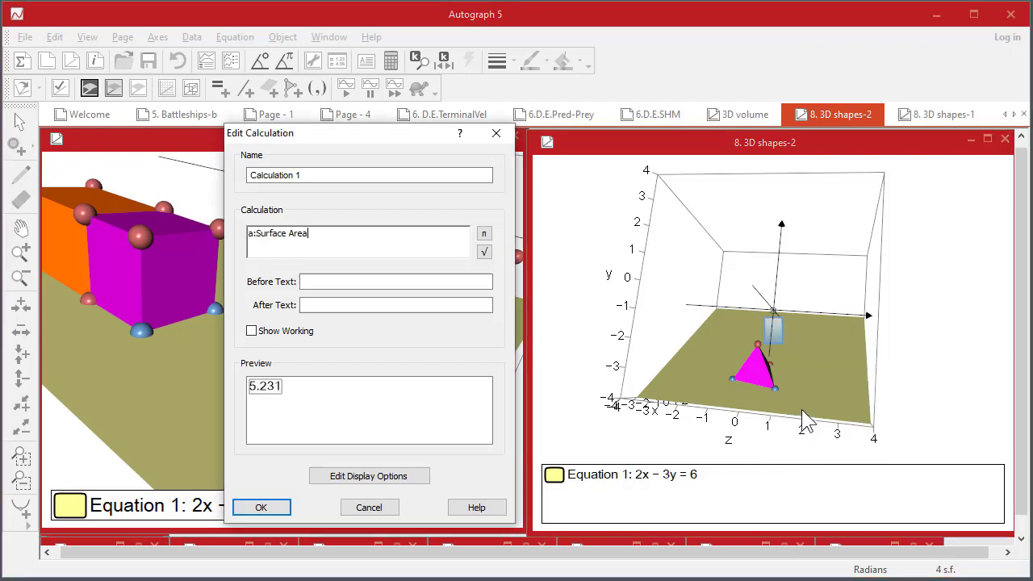
{"action": "left_click", "coordinate": [350, 281]}
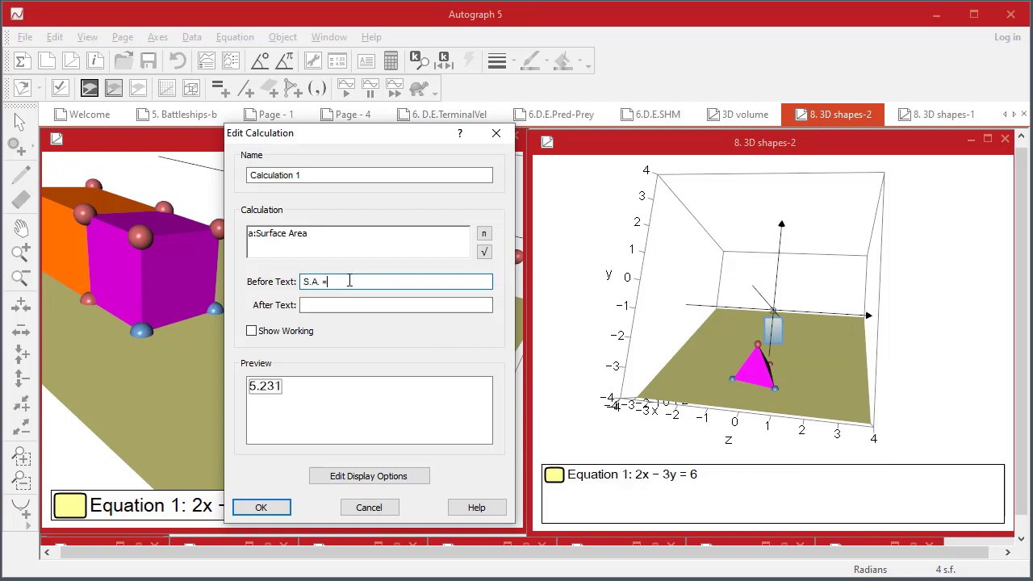
{"action": "type", "text": "S.A. ="}
{"action": "left_click", "coordinate": [252, 506]}
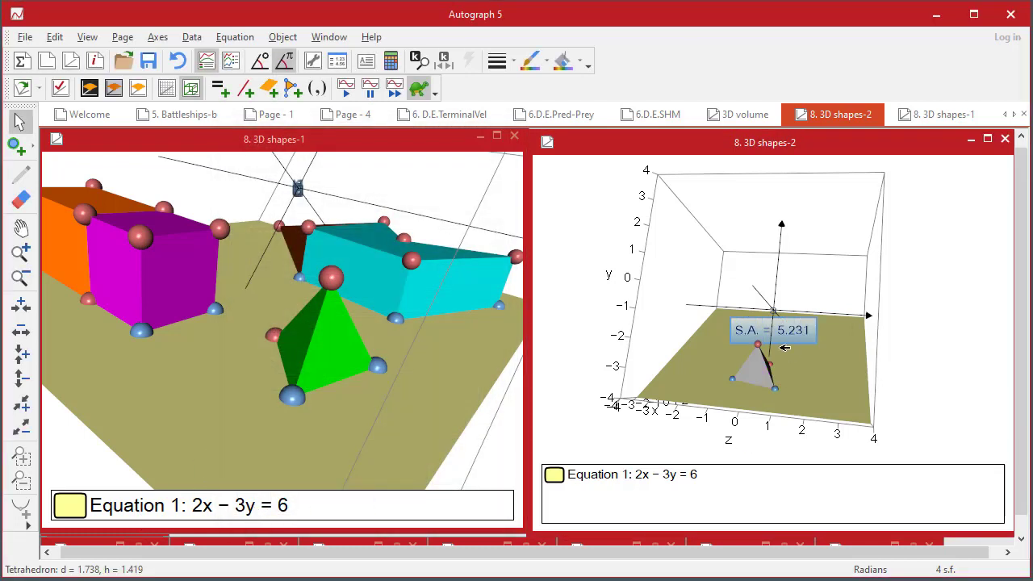
{"action": "left_click_drag", "start_coordinate": [773, 330], "coordinate": [926, 314]}
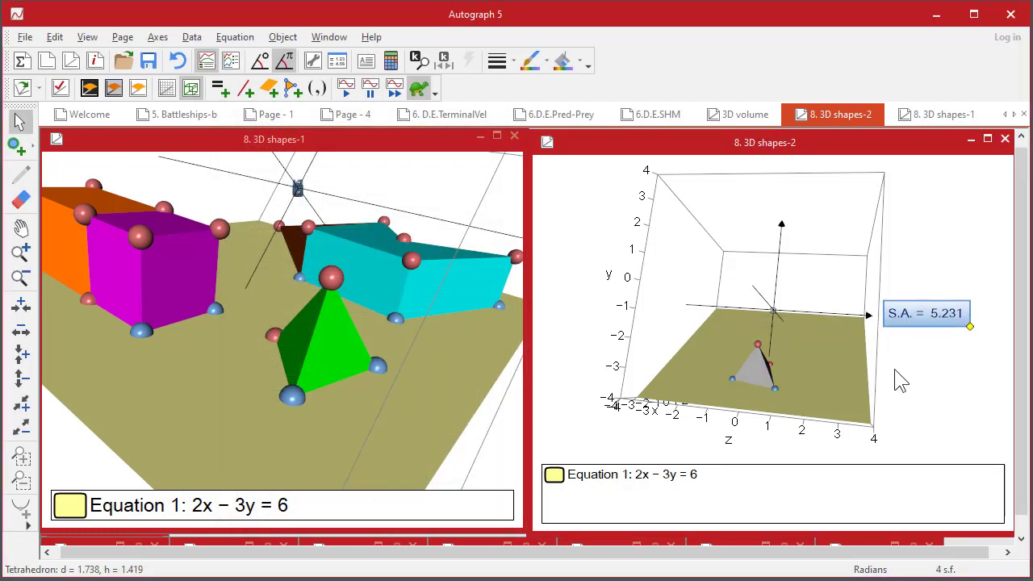
{"action": "left_click", "coordinate": [907, 393]}
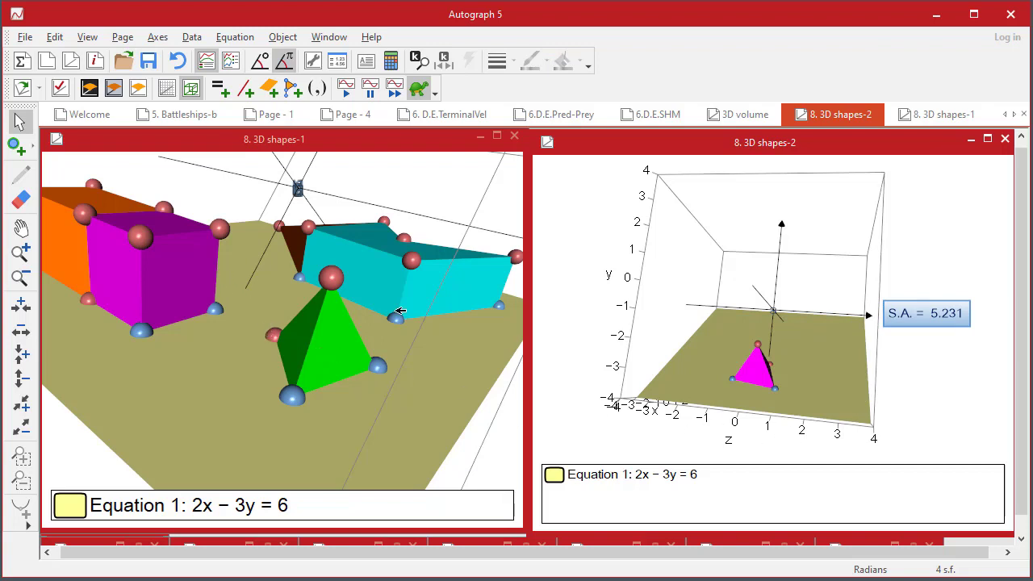
- Place two more points on the 2x − 3y = 6 plane
{"action": "left_click", "coordinate": [16, 145]}
{"action": "left_click", "coordinate": [722, 346]}
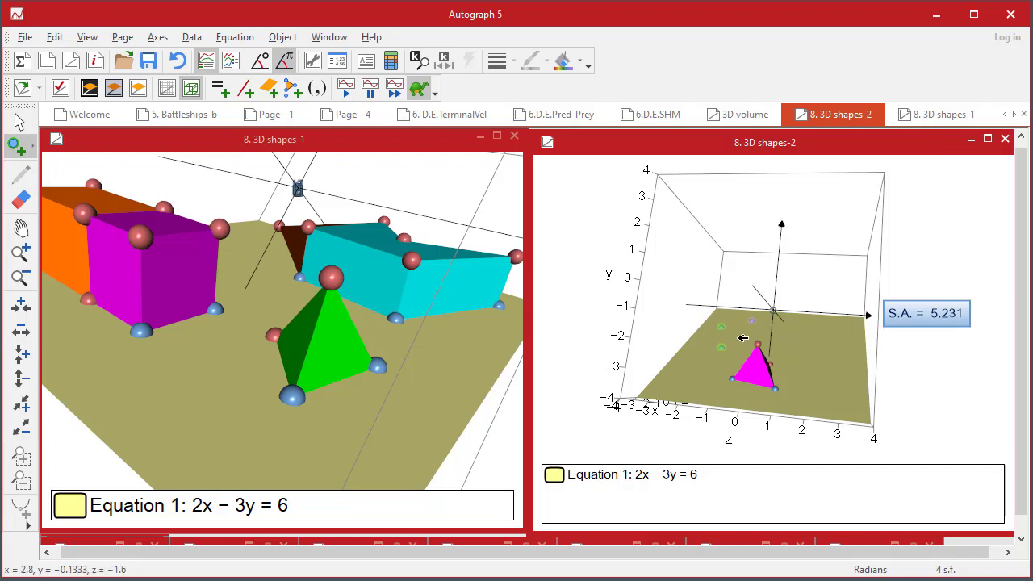
{"action": "left_click", "coordinate": [737, 338]}
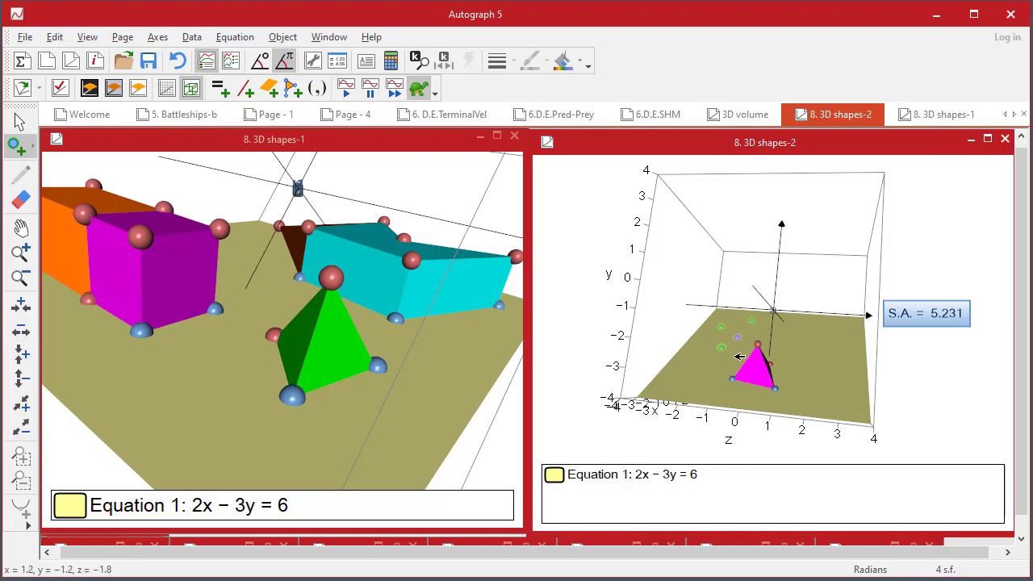
- Join the four chosen points into a green polygon and select it
{"action": "left_click", "coordinate": [19, 121]}
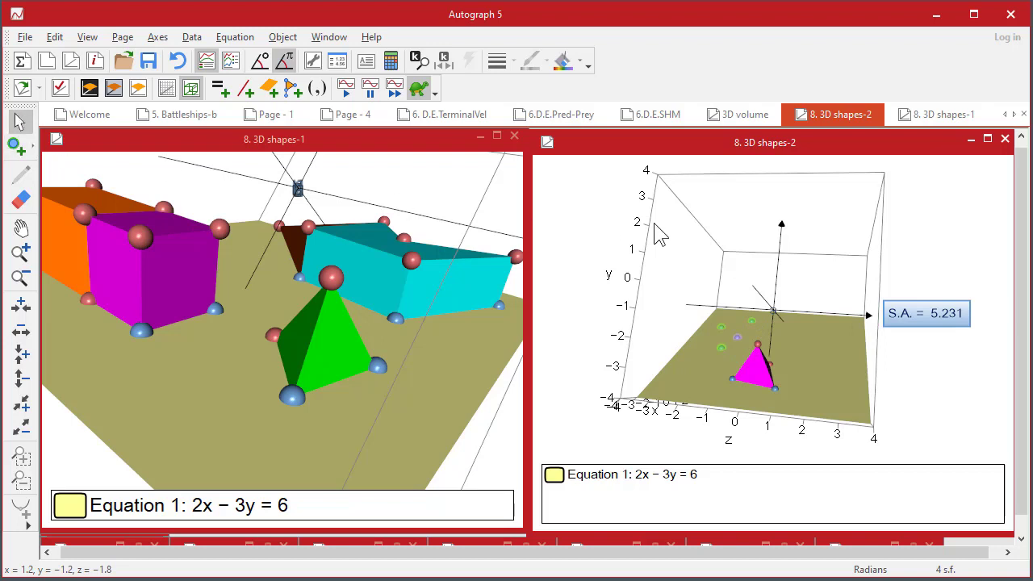
{"action": "right_click", "coordinate": [743, 197]}
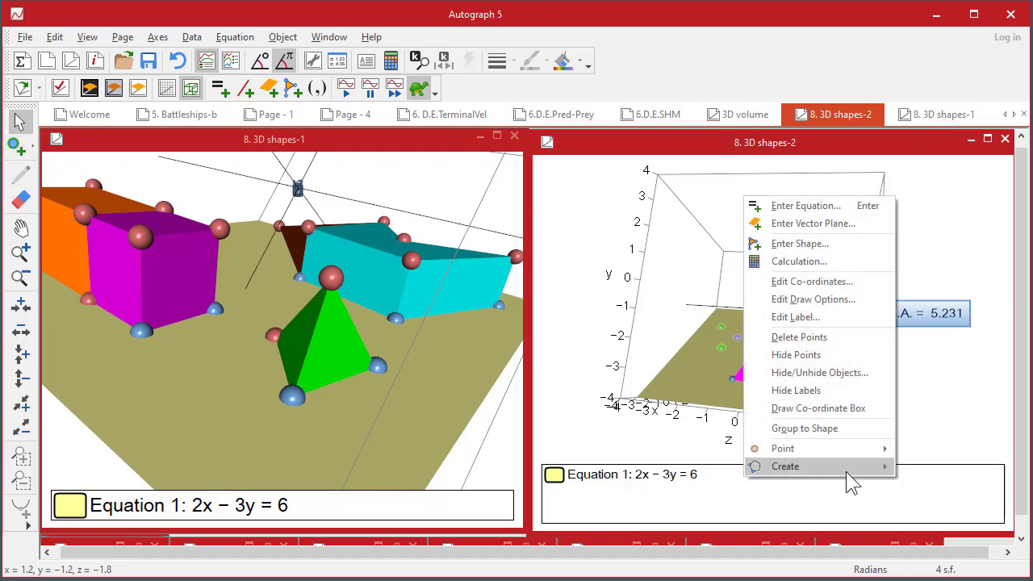
{"action": "mouse_move", "coordinate": [846, 471]}
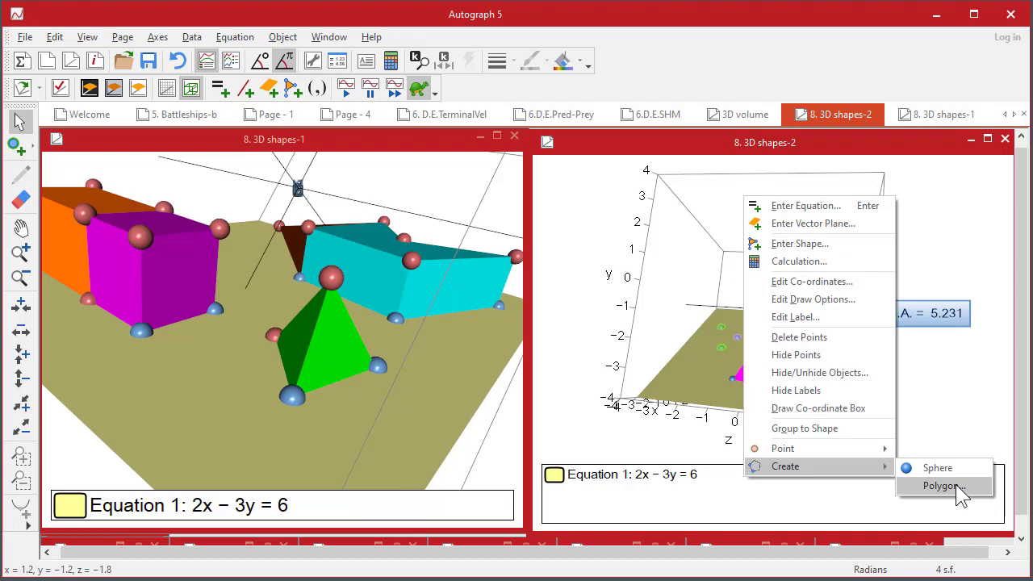
{"action": "left_click", "coordinate": [956, 484]}
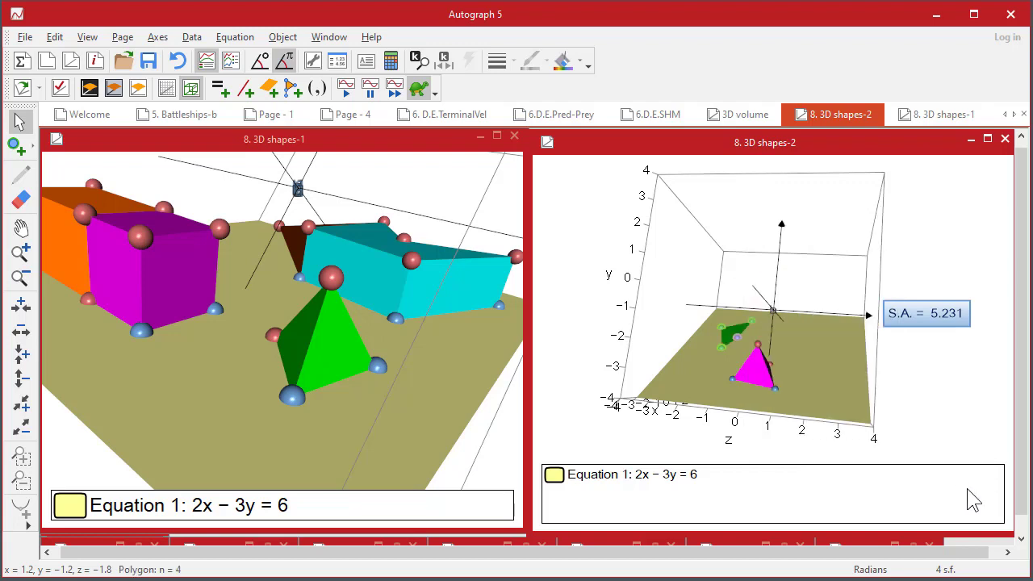
{"action": "left_click_drag", "start_coordinate": [632, 296], "coordinate": [682, 337]}
{"action": "left_click", "coordinate": [731, 334]}
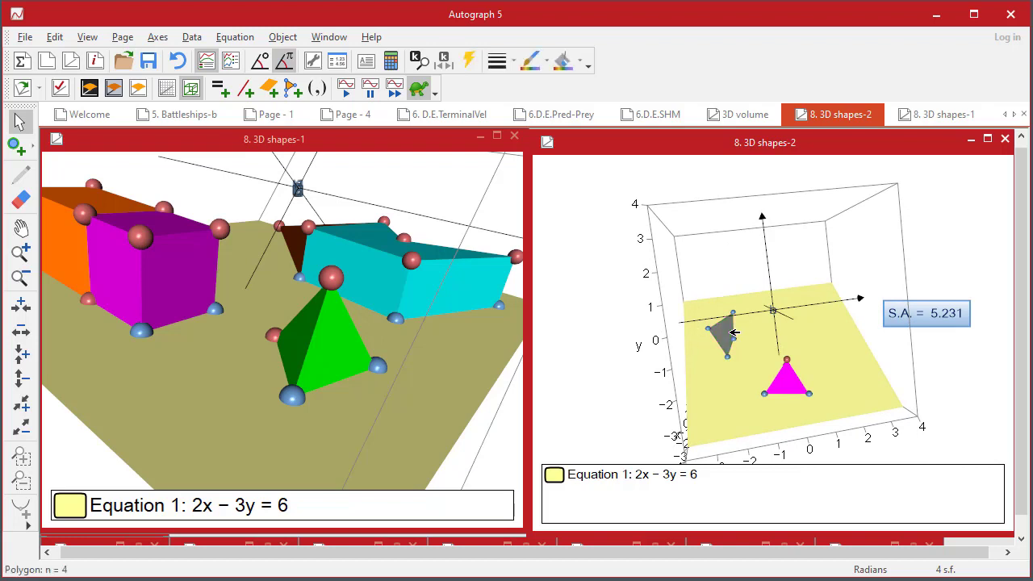
- Build a prism on the polygon with default settings via Create > Prism
{"action": "right_click", "coordinate": [743, 238]}
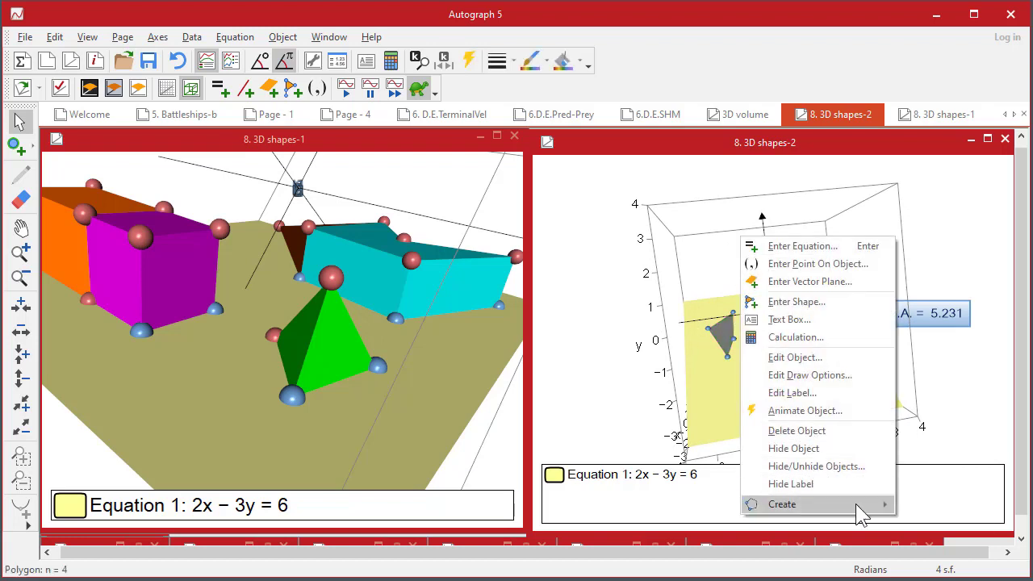
{"action": "mouse_move", "coordinate": [867, 504]}
{"action": "left_click", "coordinate": [950, 521]}
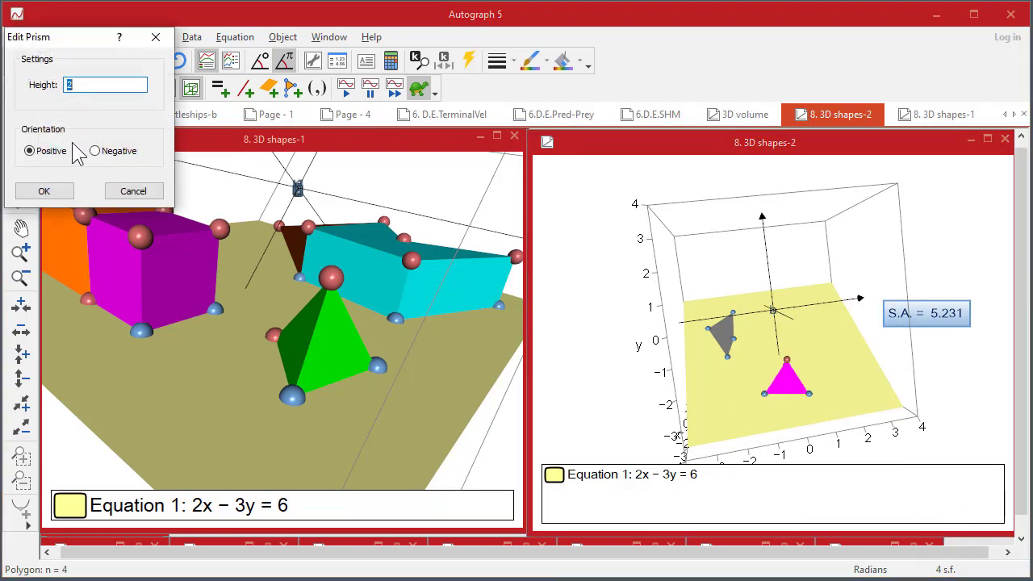
{"action": "left_click", "coordinate": [40, 192]}
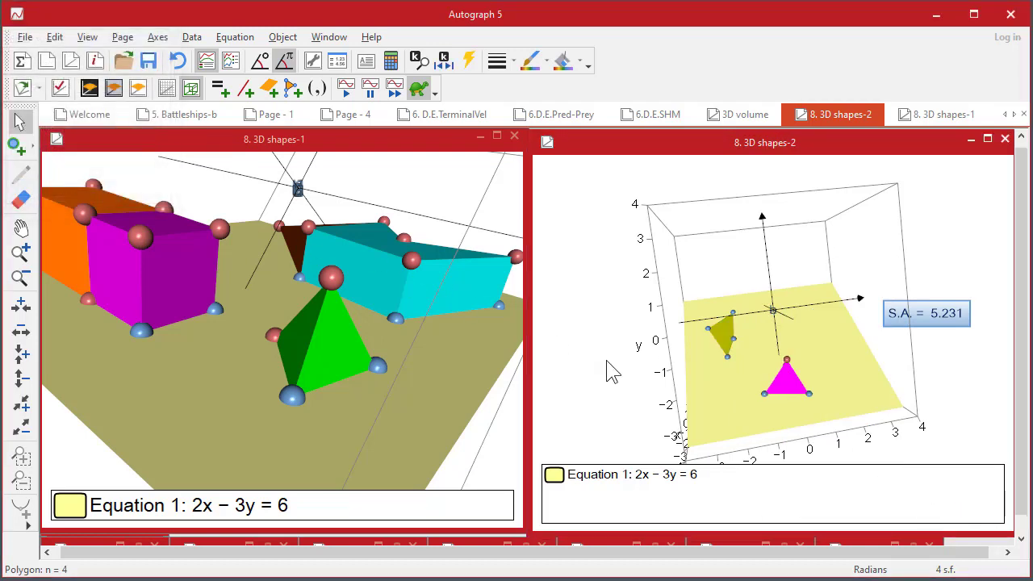
{"action": "left_click_drag", "start_coordinate": [630, 393], "coordinate": [722, 306]}
- Revise the prism's settings and zoom in for a side-on view
{"action": "double_click", "coordinate": [708, 339]}
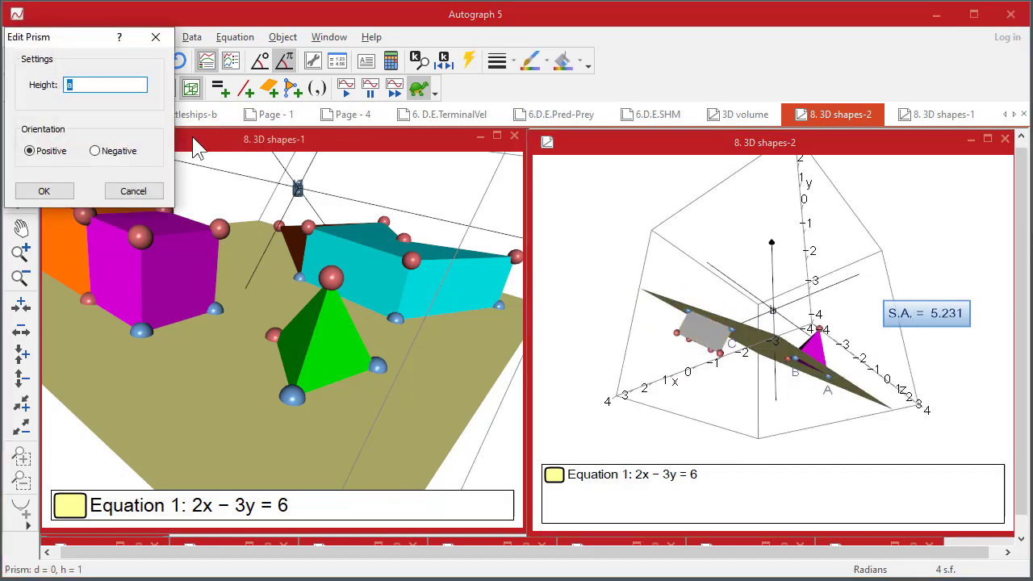
{"action": "left_click", "coordinate": [95, 151]}
{"action": "left_click", "coordinate": [68, 191]}
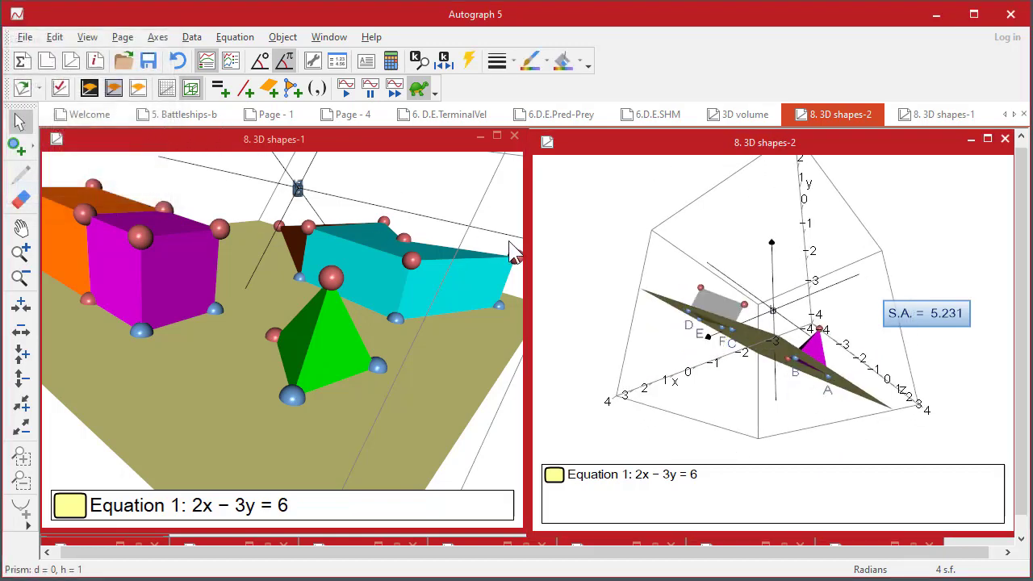
{"action": "left_click_drag", "start_coordinate": [558, 253], "coordinate": [699, 282]}
{"action": "left_click_drag", "start_coordinate": [784, 293], "coordinate": [767, 327]}
{"action": "scroll", "coordinate": [742, 323], "scroll_direction": "up", "scroll_amount": 6}
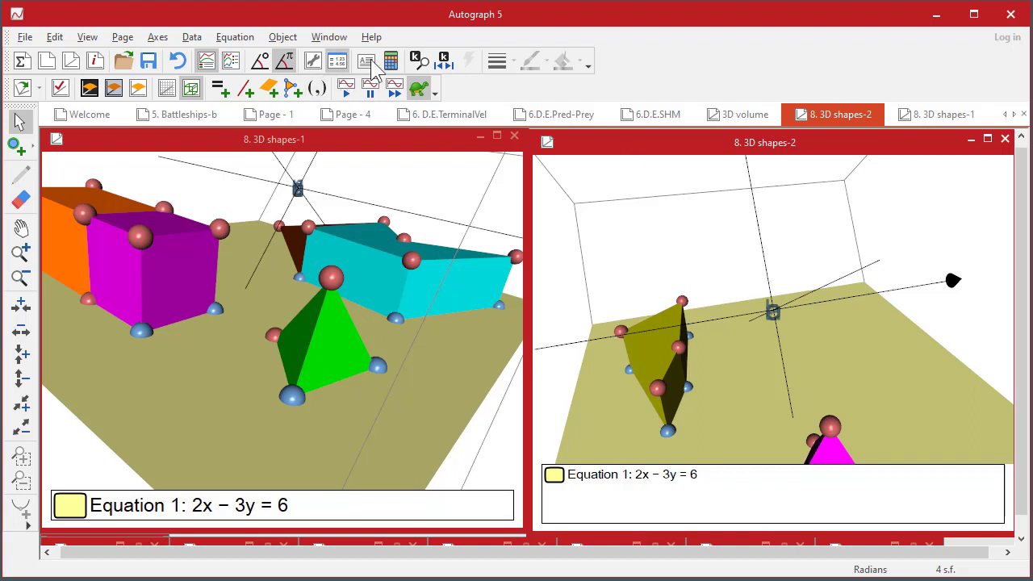
- Step constant a up to 1.5 in the Constant Controller and select the pink tetrahedron
{"action": "left_click", "coordinate": [444, 61]}
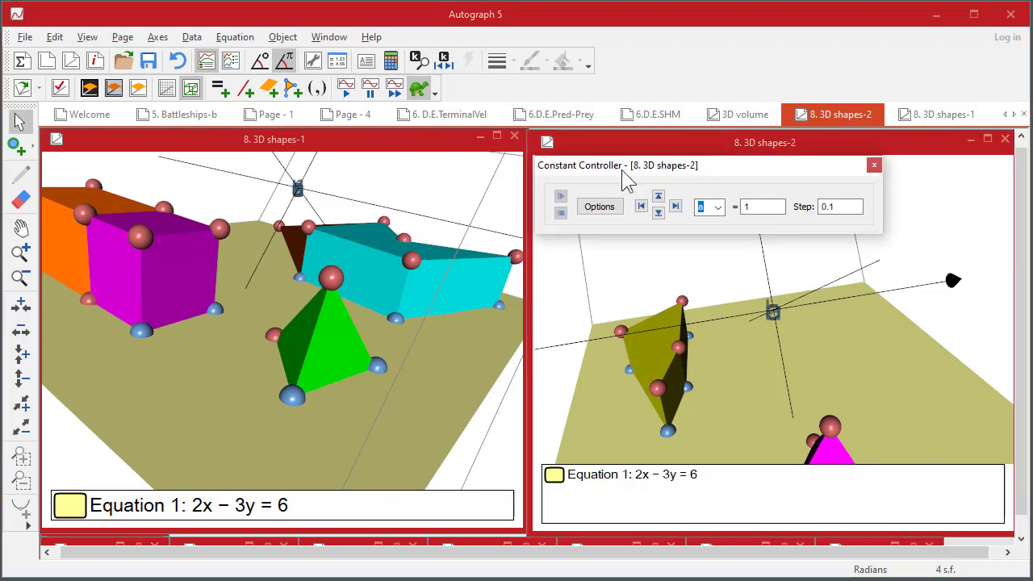
{"action": "left_click_drag", "start_coordinate": [623, 165], "coordinate": [652, 133]}
{"action": "left_click", "coordinate": [686, 165]}
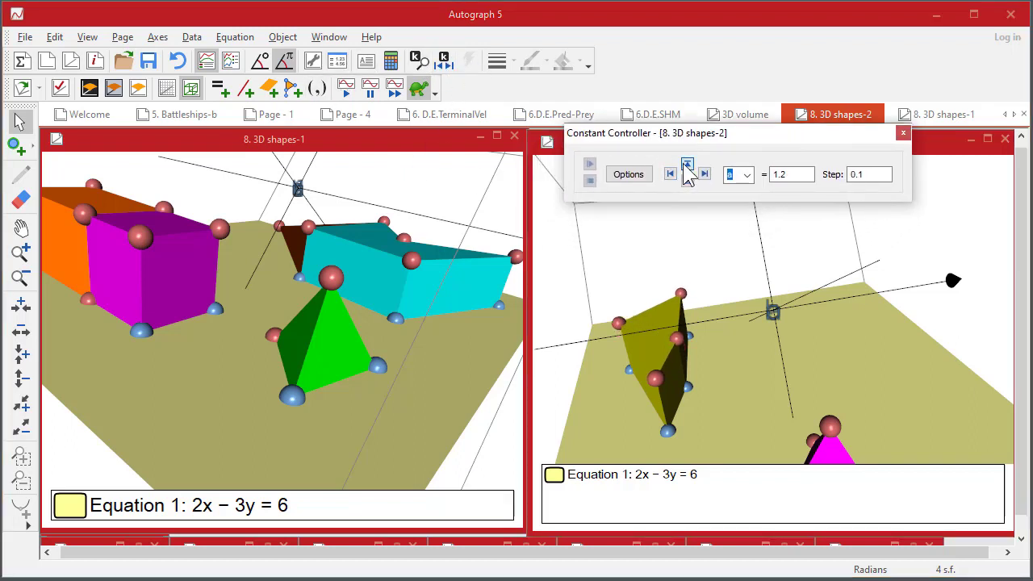
{"action": "left_click_drag", "start_coordinate": [775, 274], "coordinate": [803, 237]}
{"action": "mouse_move", "coordinate": [953, 331]}
{"action": "left_mouse_down"}
{"action": "mouse_move", "coordinate": [948, 297]}
{"action": "mouse_move", "coordinate": [936, 343]}
{"action": "left_mouse_up"}
{"action": "left_click", "coordinate": [896, 378]}
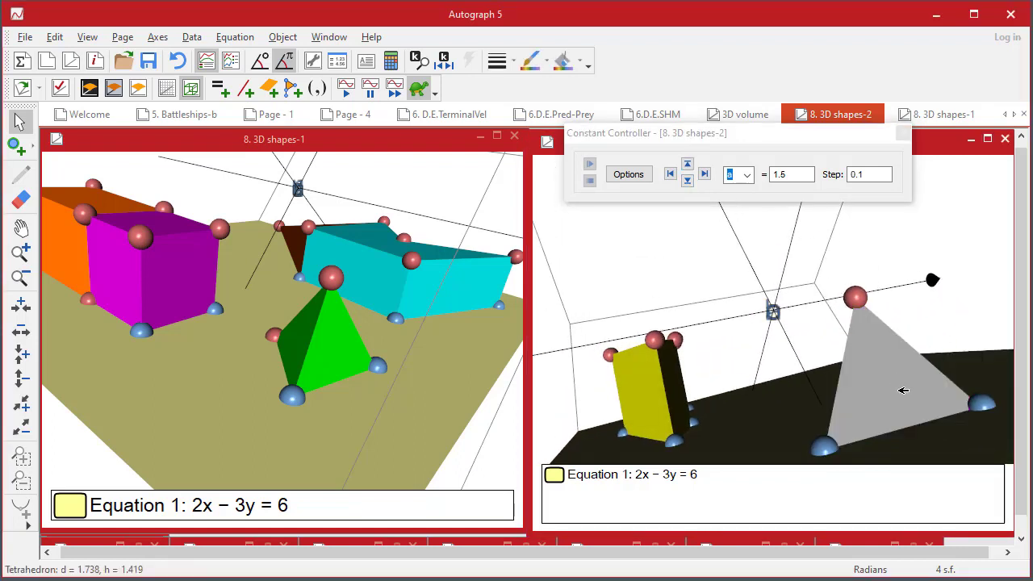
- Build a height-2 prism on the tetrahedron via Create > Prism
{"action": "right_click", "coordinate": [578, 231]}
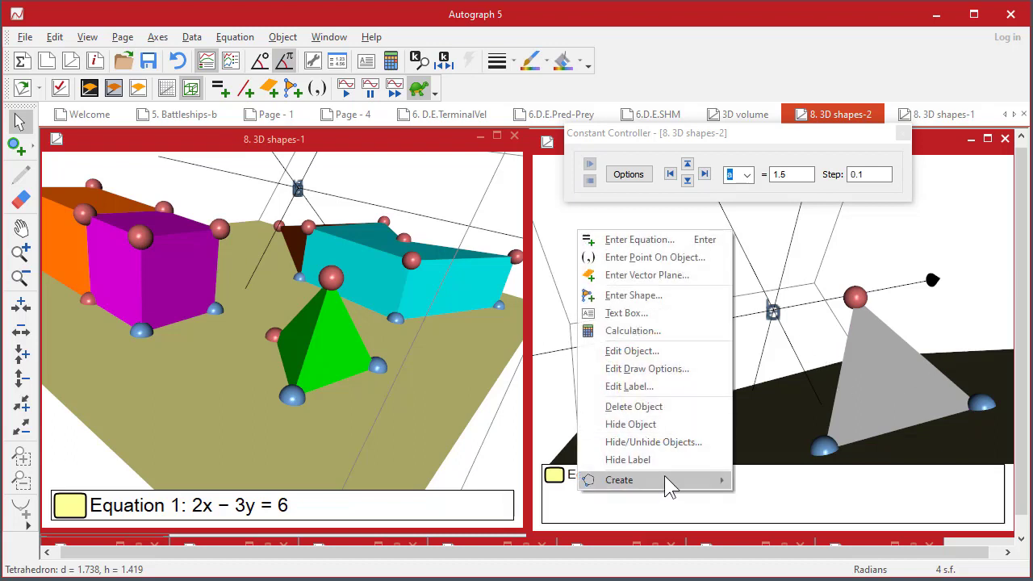
{"action": "mouse_move", "coordinate": [664, 475]}
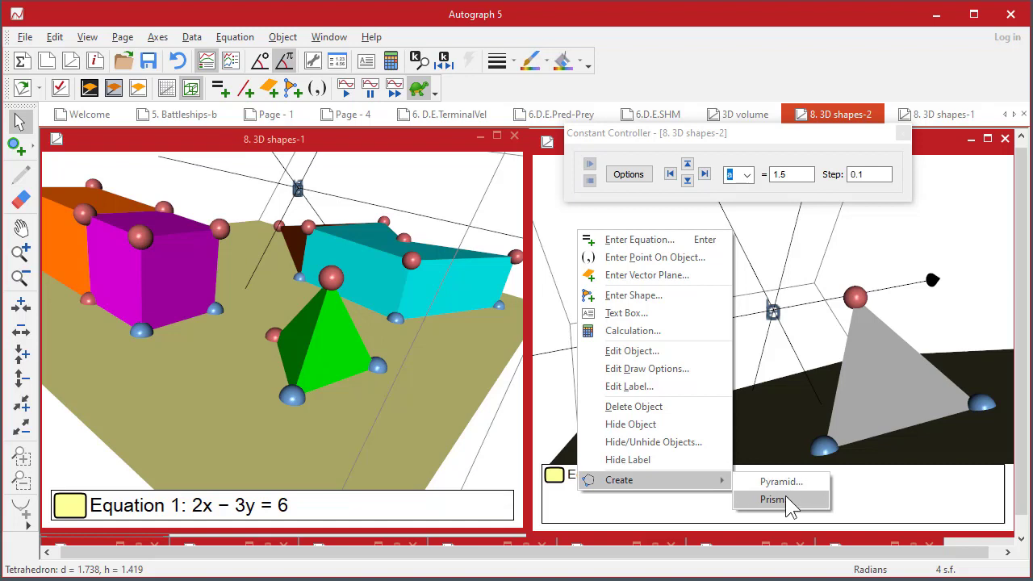
{"action": "left_click", "coordinate": [773, 498]}
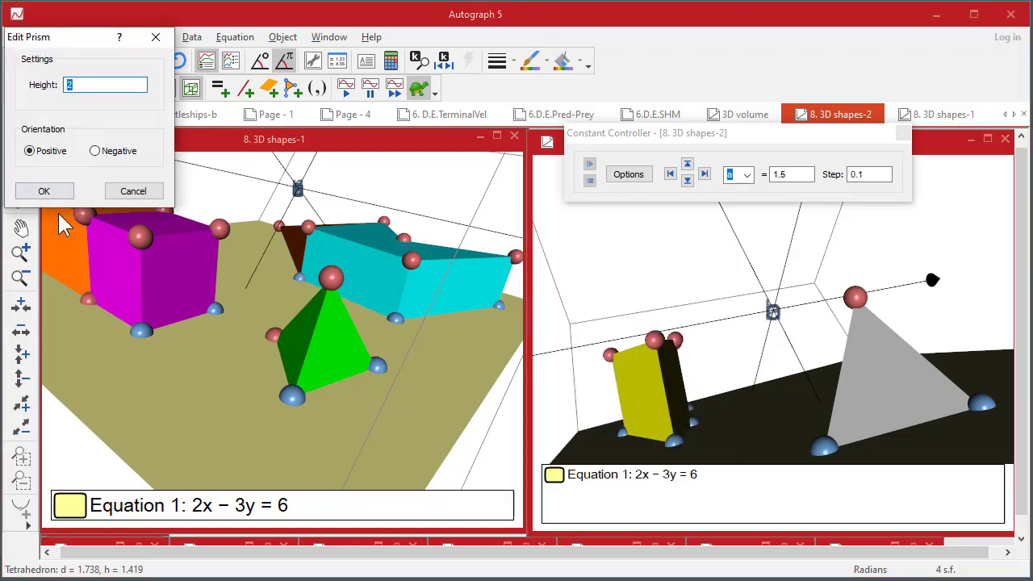
{"action": "left_click", "coordinate": [40, 192]}
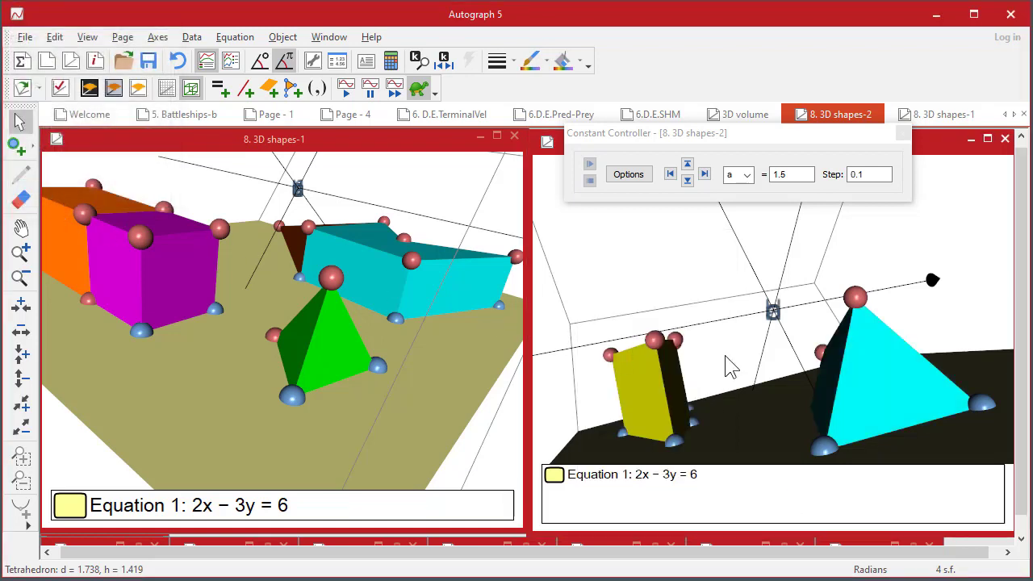
{"action": "left_click_drag", "start_coordinate": [736, 318], "coordinate": [839, 305]}
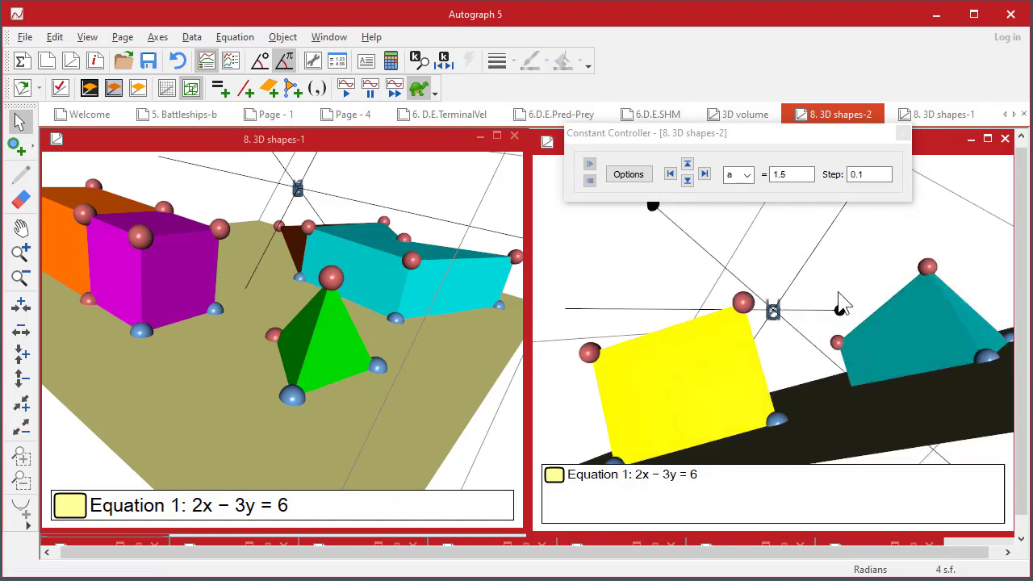
- Flip the cyan prism's orientation to Negative
{"action": "double_click", "coordinate": [855, 350]}
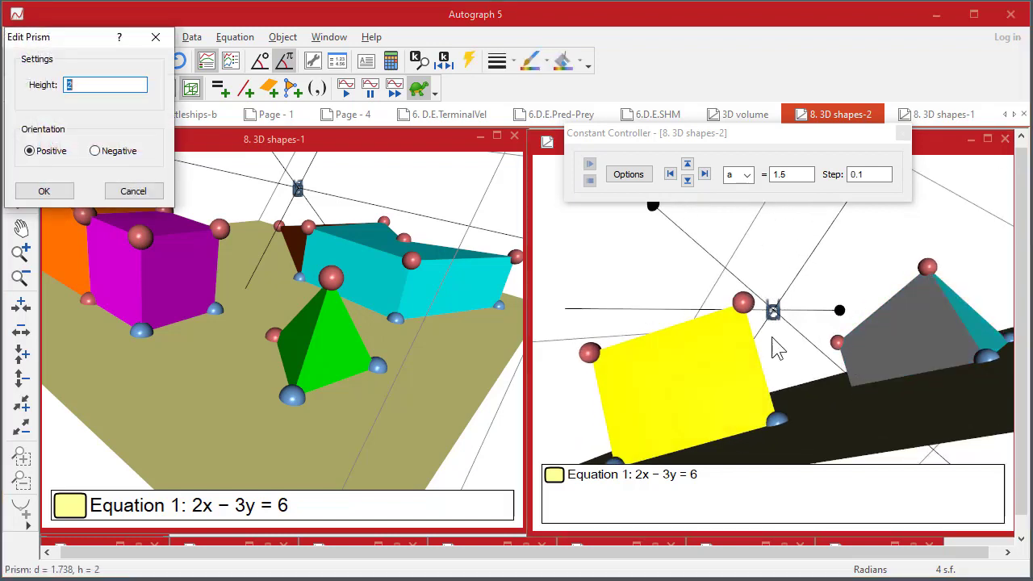
{"action": "left_click", "coordinate": [95, 151]}
{"action": "left_click", "coordinate": [40, 192]}
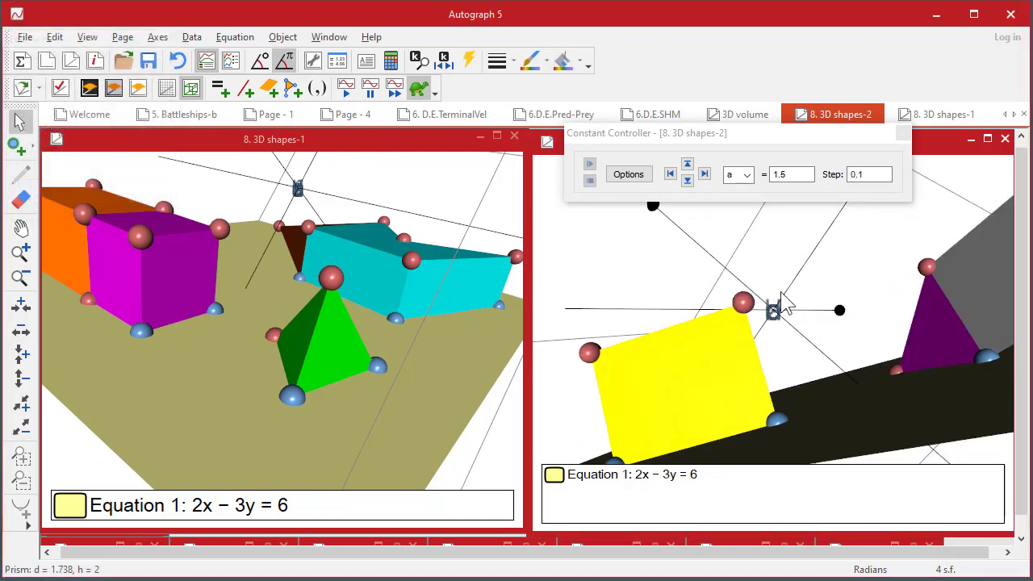
{"action": "left_click_drag", "start_coordinate": [837, 308], "coordinate": [637, 244]}
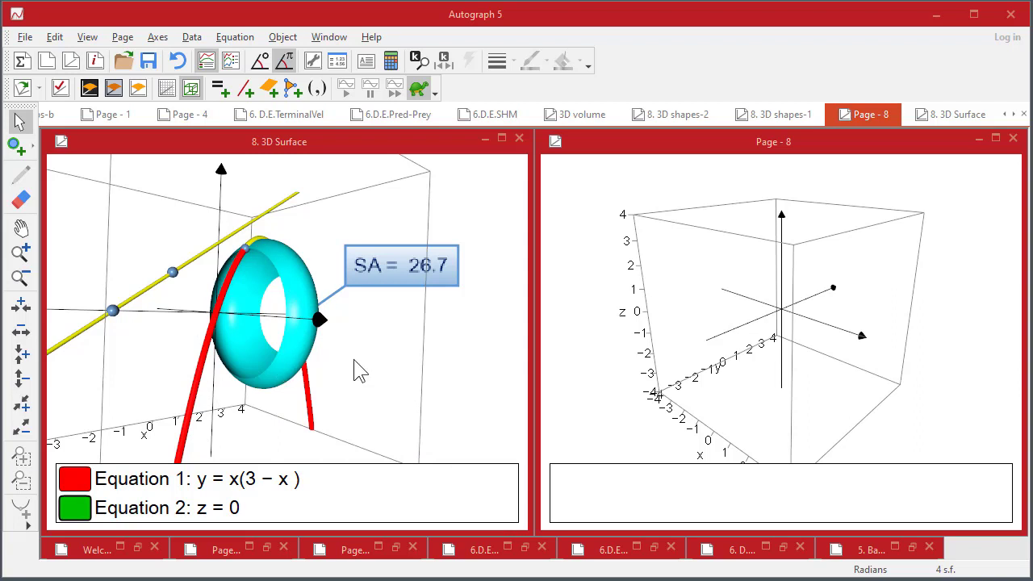
- Enter the equation y = x(3 − x) on Page - 8 and orbit around the red surface
{"action": "right_click", "coordinate": [691, 272]}
{"action": "left_click", "coordinate": [720, 281]}
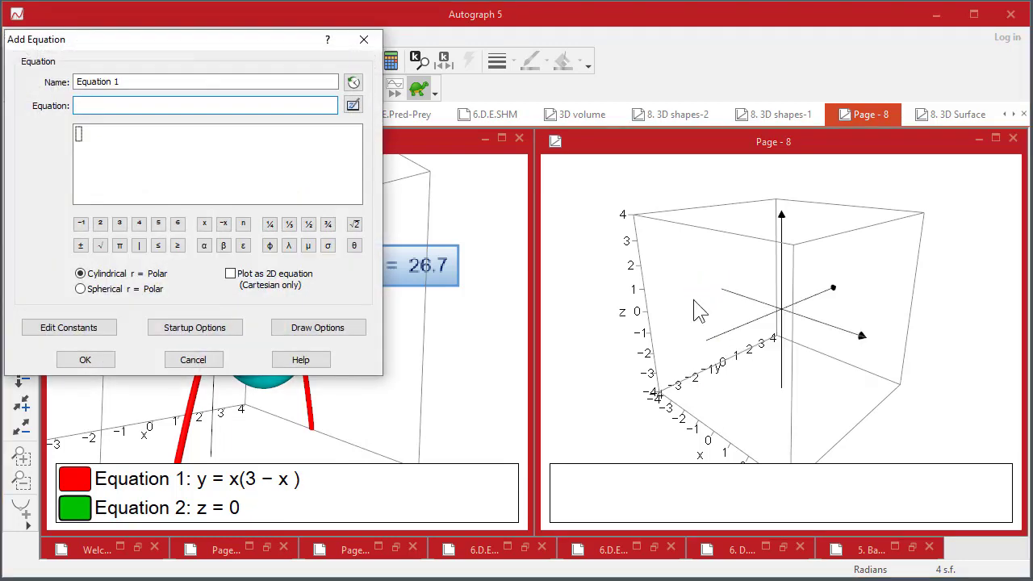
{"action": "type", "text": "y = x(3 - x)"}
{"action": "key", "text": "Return"}
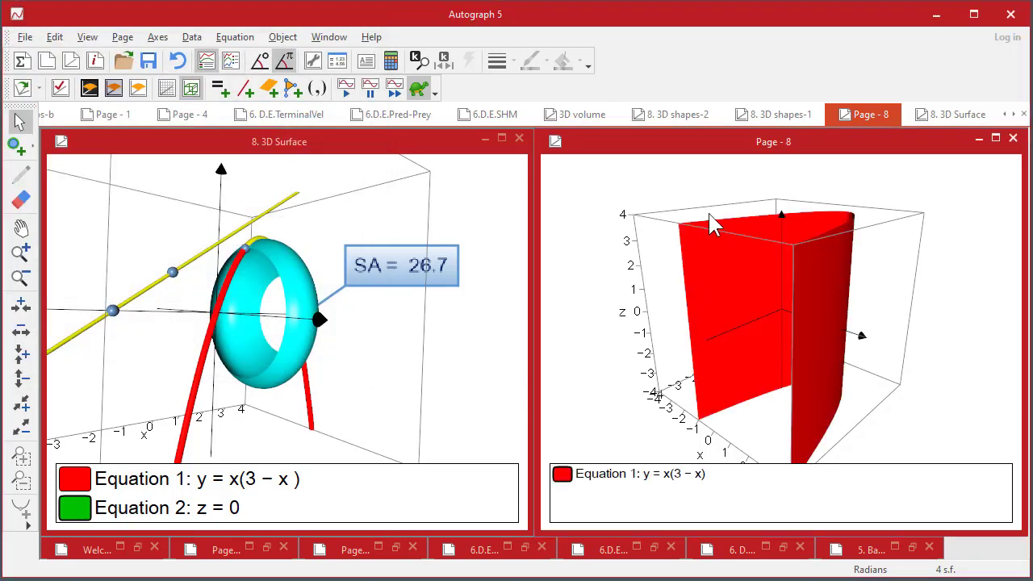
{"action": "left_click_drag", "start_coordinate": [669, 202], "coordinate": [835, 342]}
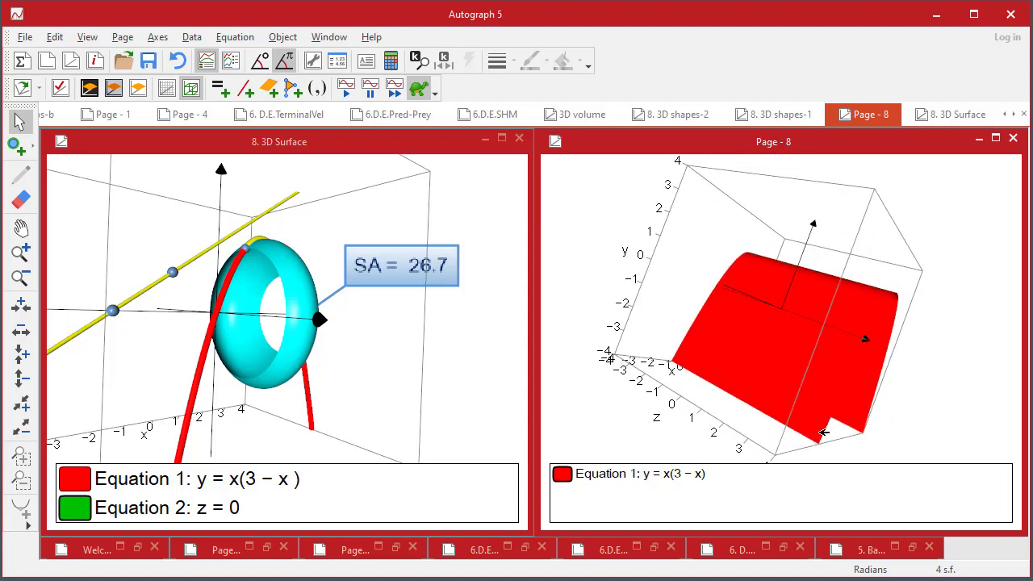
- Tick Plot as 2D equation for y = x(3 − x) and give it a 4½ pt line
{"action": "left_click", "coordinate": [752, 334]}
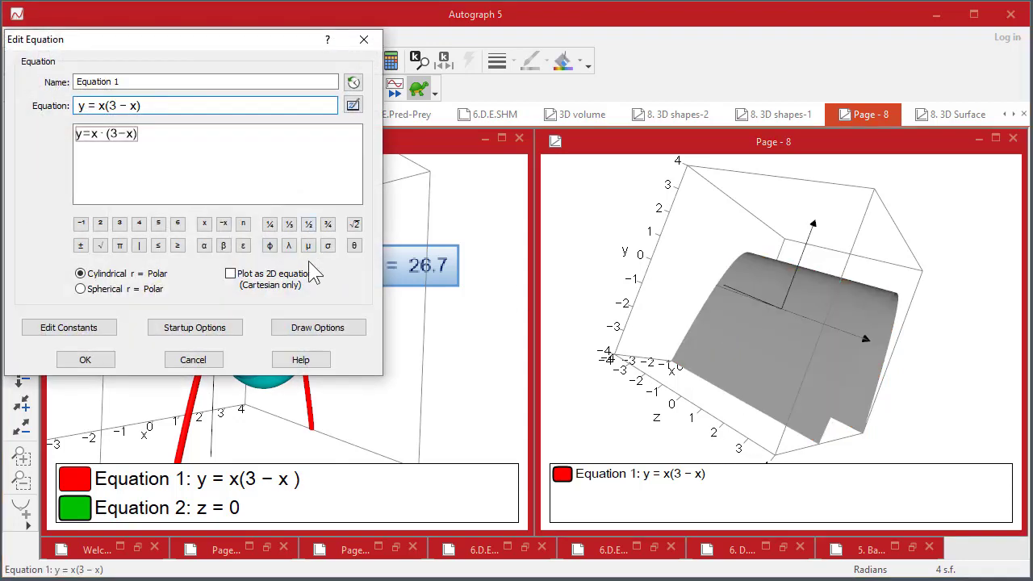
{"action": "left_click", "coordinate": [231, 275]}
{"action": "left_click", "coordinate": [314, 336]}
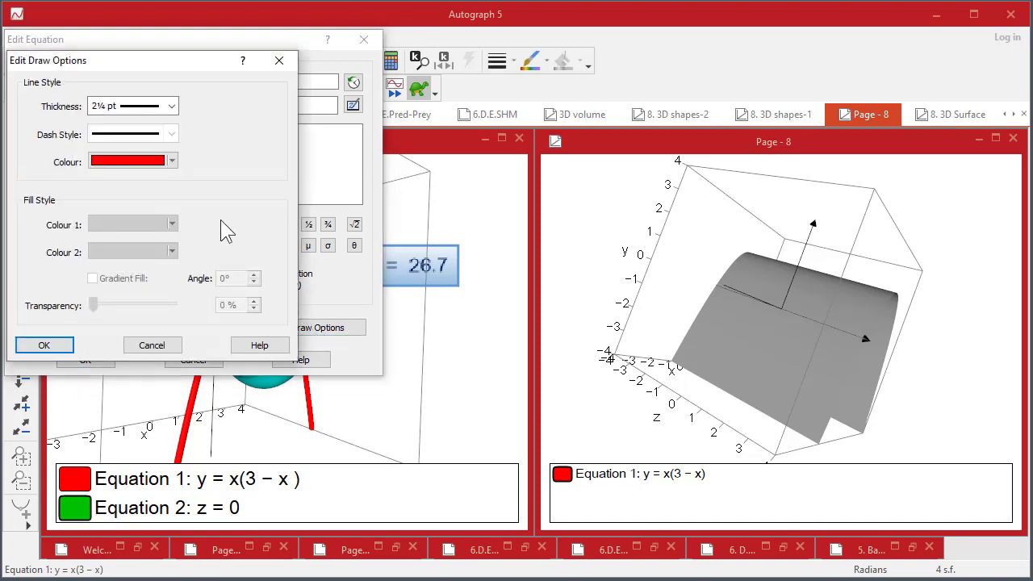
{"action": "left_click", "coordinate": [172, 107]}
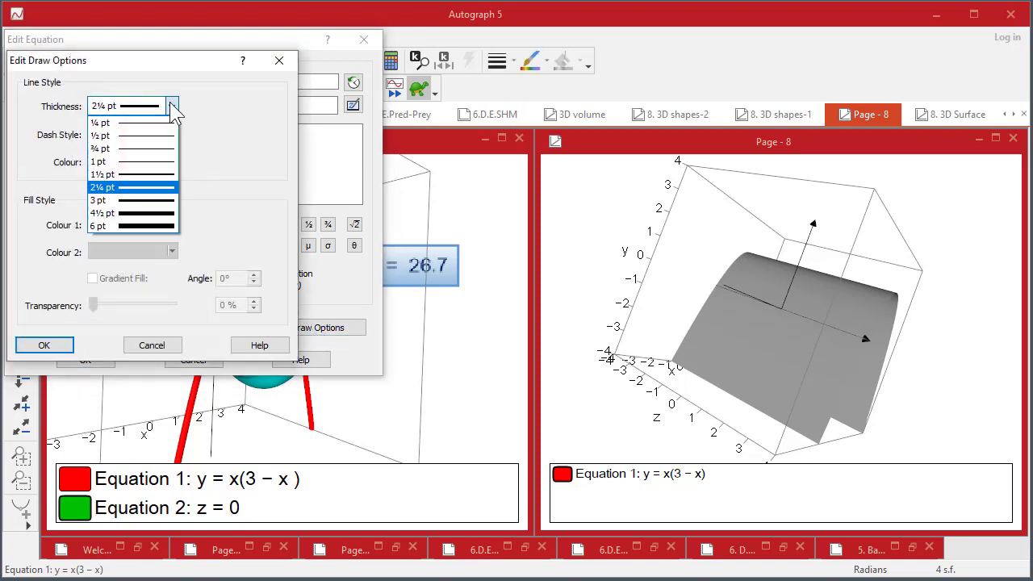
{"action": "left_click", "coordinate": [145, 213]}
{"action": "left_click", "coordinate": [50, 347]}
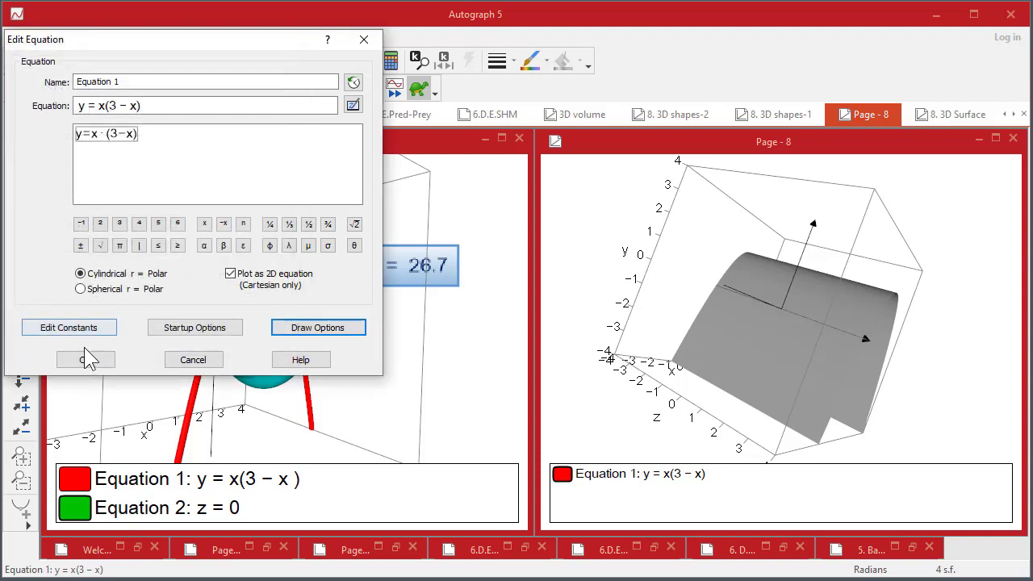
{"action": "left_click", "coordinate": [85, 359]}
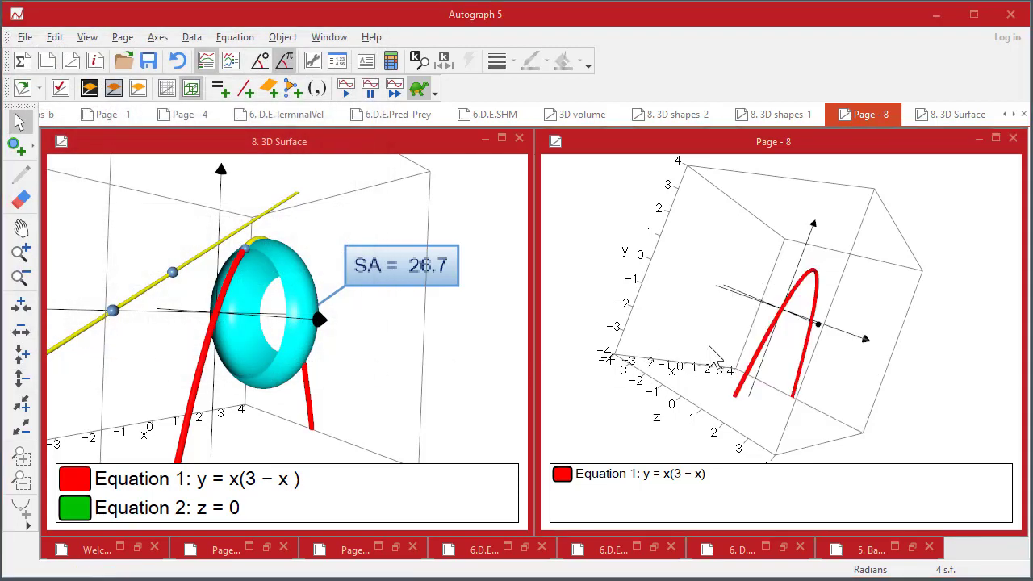
{"action": "left_click_drag", "start_coordinate": [710, 335], "coordinate": [621, 301]}
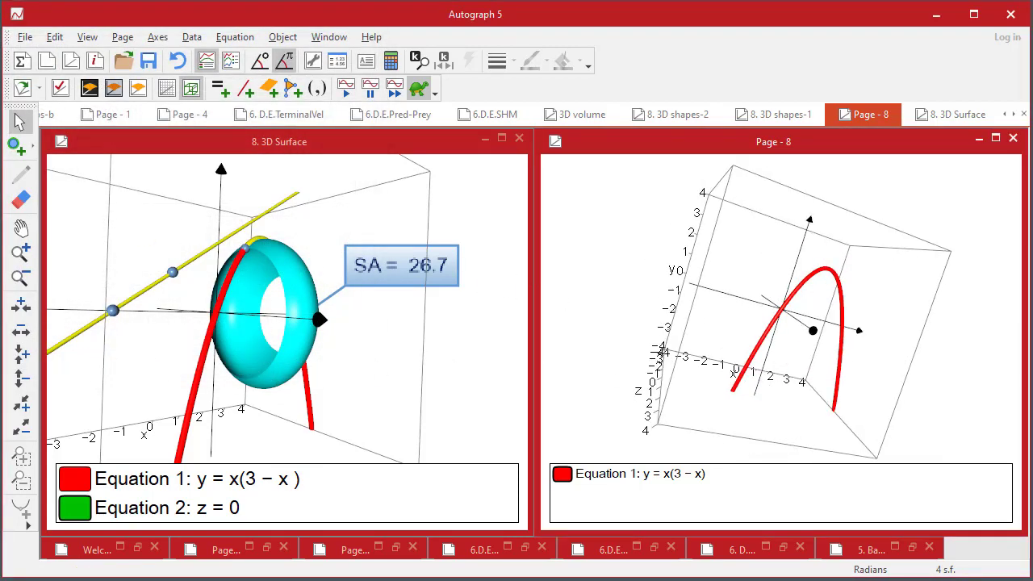
- Place point A on the red y = x(3 − x) curve and create the arc length between the two points, 3.423
{"action": "left_click", "coordinate": [16, 145]}
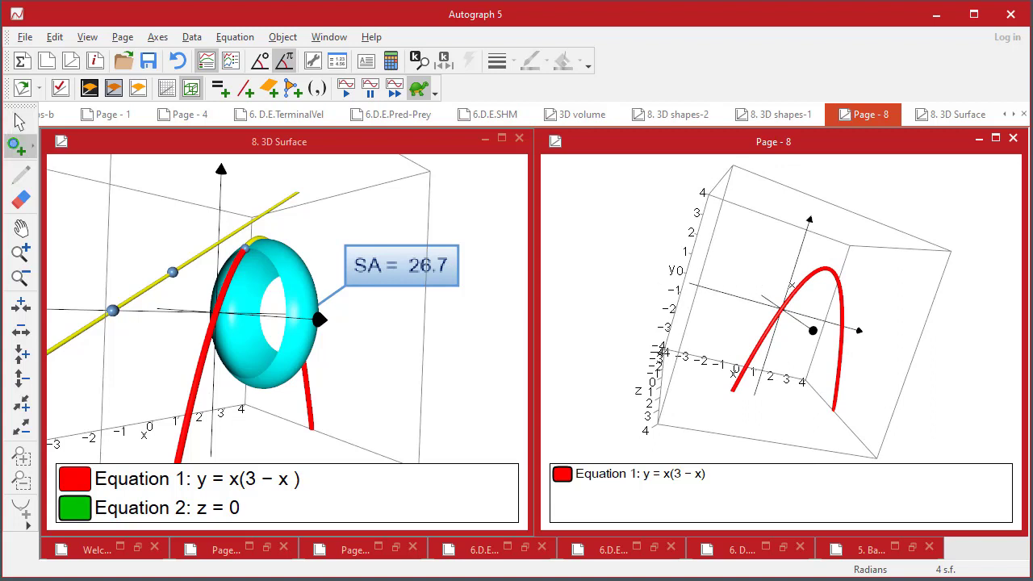
{"action": "left_click", "coordinate": [799, 287]}
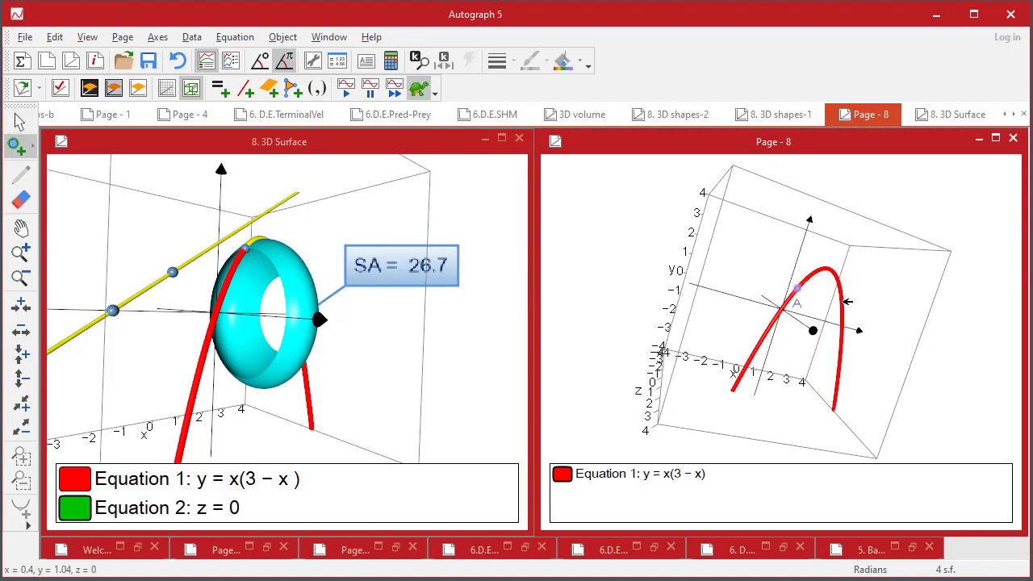
{"action": "left_click", "coordinate": [19, 121]}
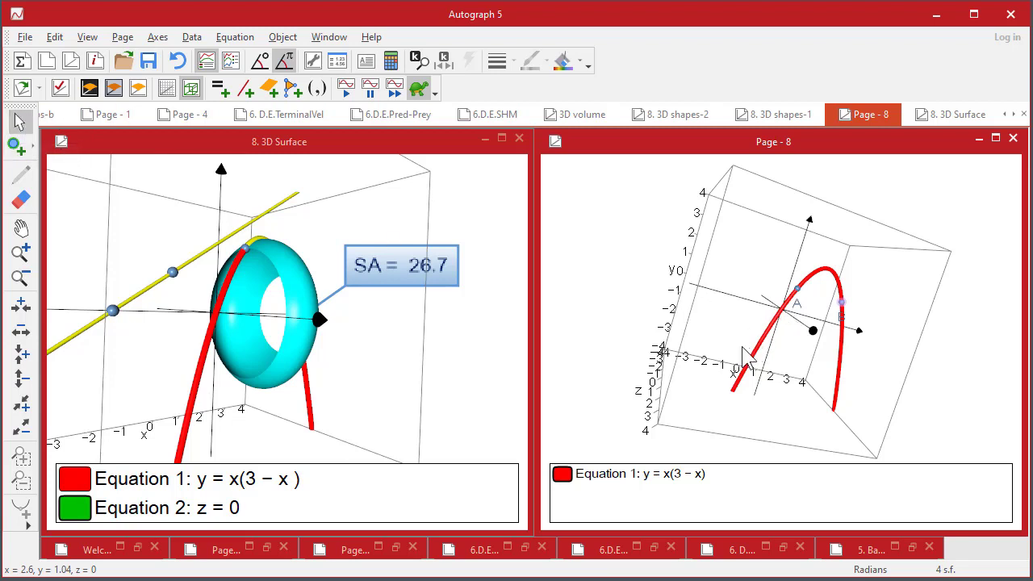
{"action": "left_click_drag", "start_coordinate": [674, 343], "coordinate": [706, 351]}
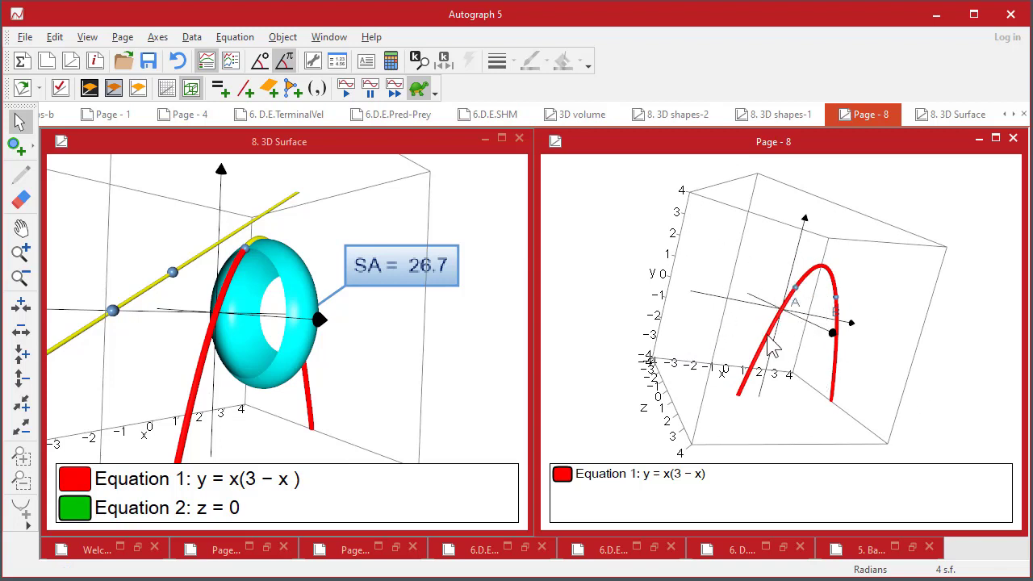
{"action": "left_click", "coordinate": [796, 287]}
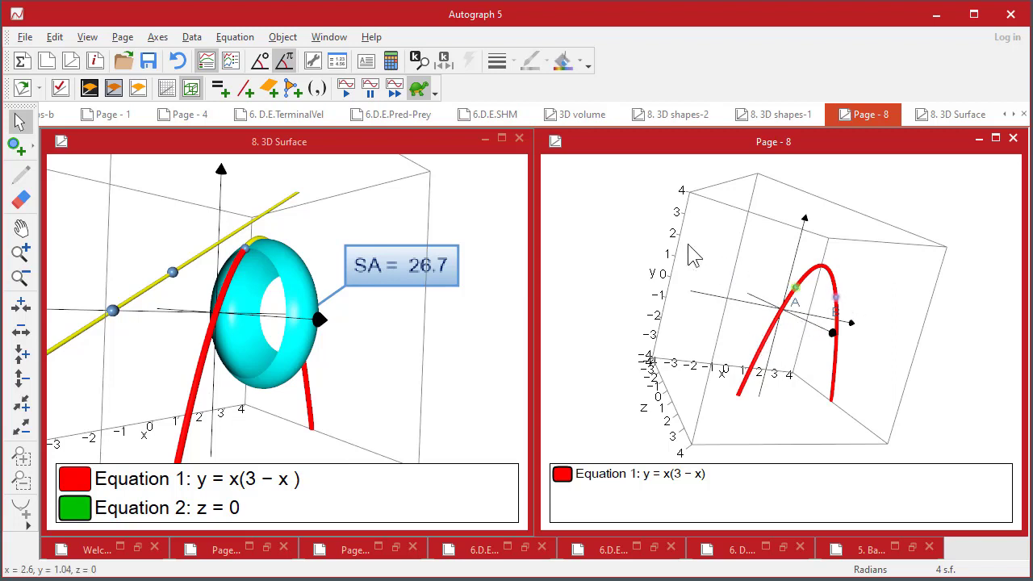
{"action": "right_click", "coordinate": [566, 175]}
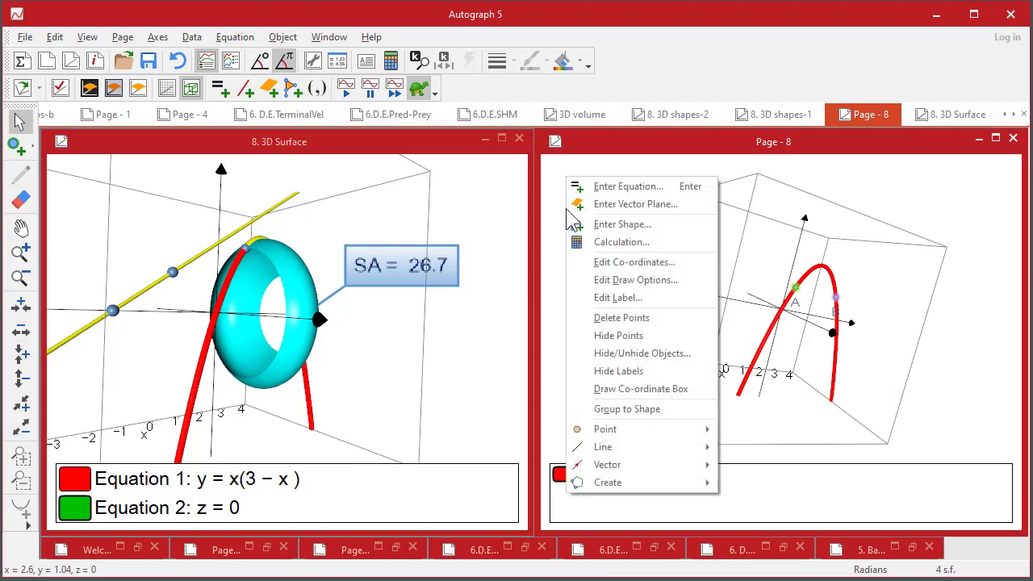
{"action": "mouse_move", "coordinate": [657, 481]}
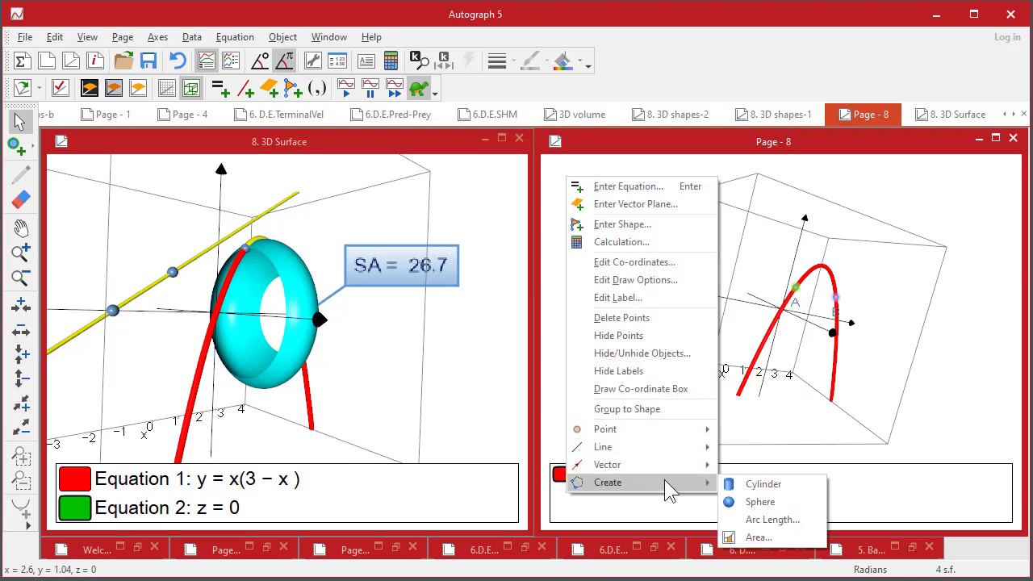
{"action": "left_click", "coordinate": [772, 520]}
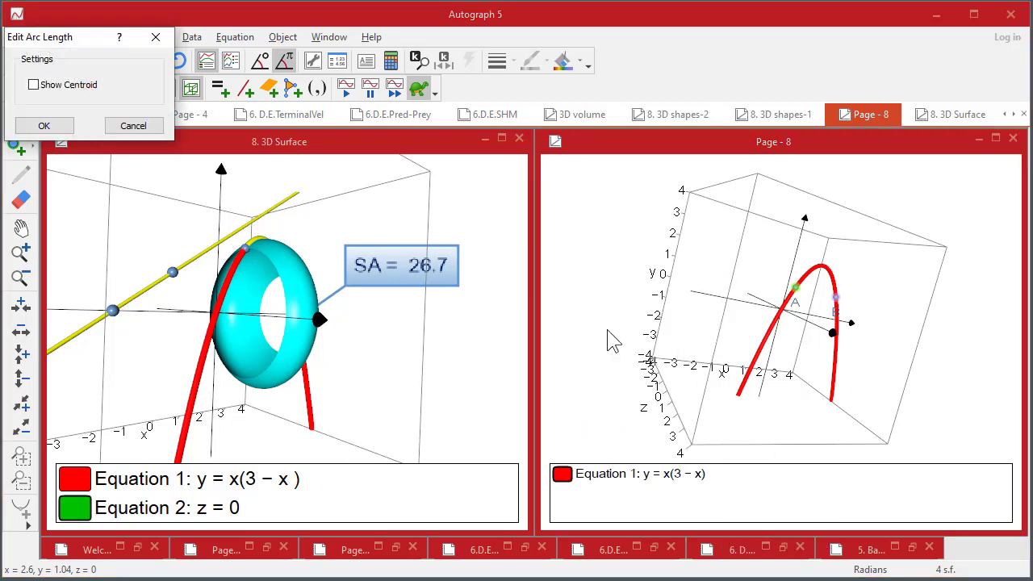
{"action": "left_click", "coordinate": [45, 126]}
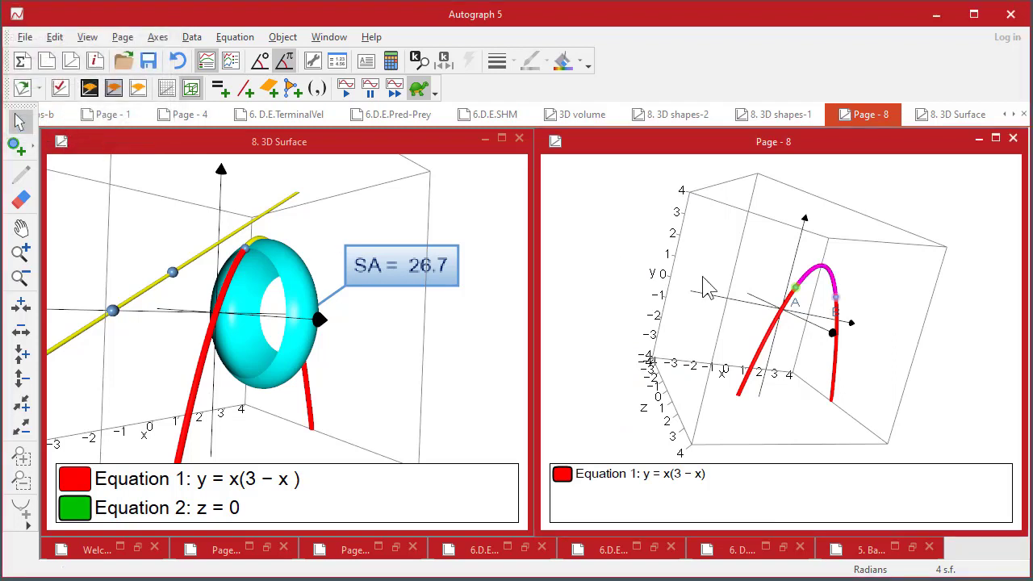
{"action": "left_click", "coordinate": [835, 275]}
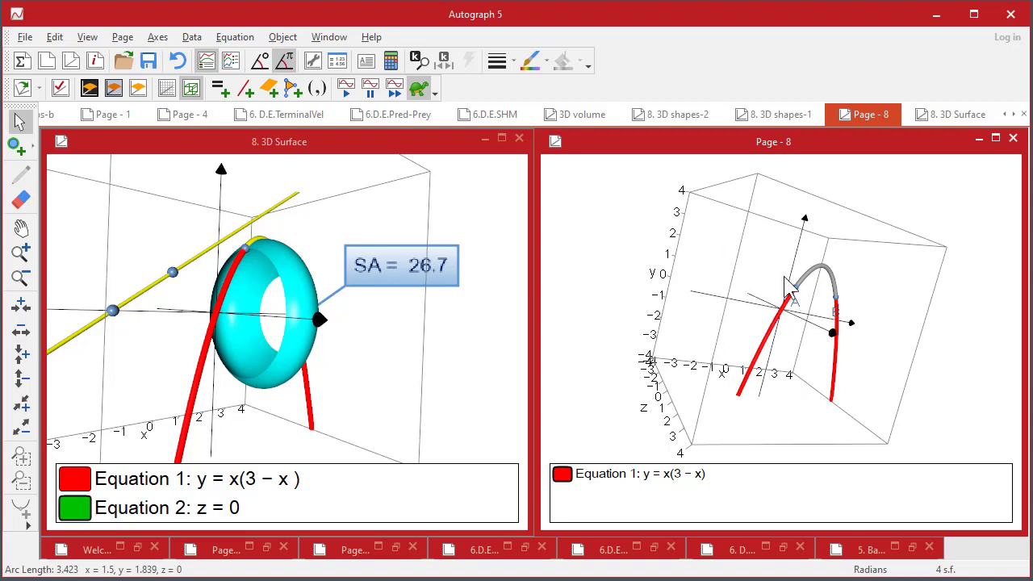
- Revolve the selected arc about y = 0 into a green surface of area 37.54, then turn the view
{"action": "right_click", "coordinate": [596, 193]}
{"action": "mouse_move", "coordinate": [668, 401]}
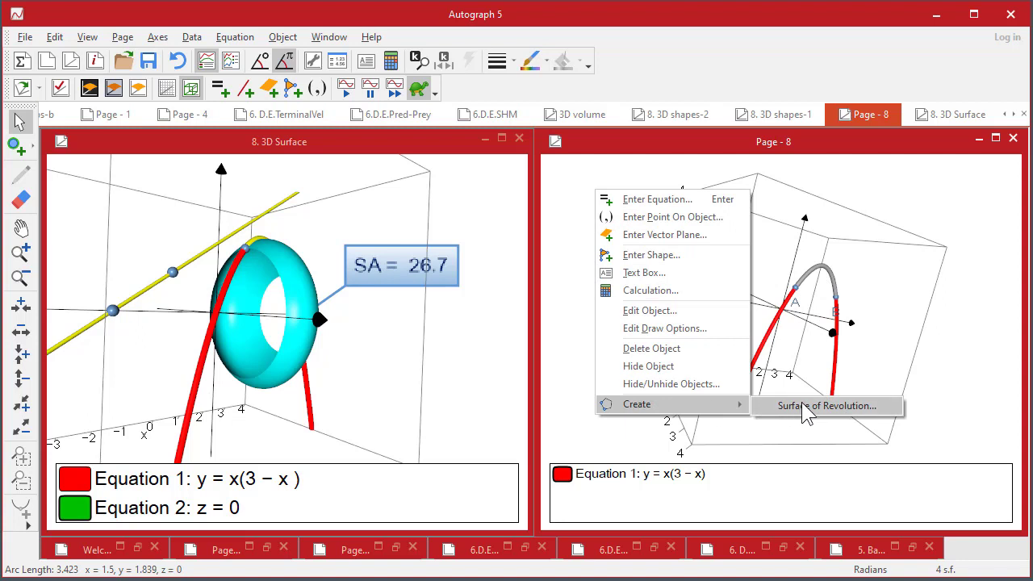
{"action": "left_click", "coordinate": [799, 404]}
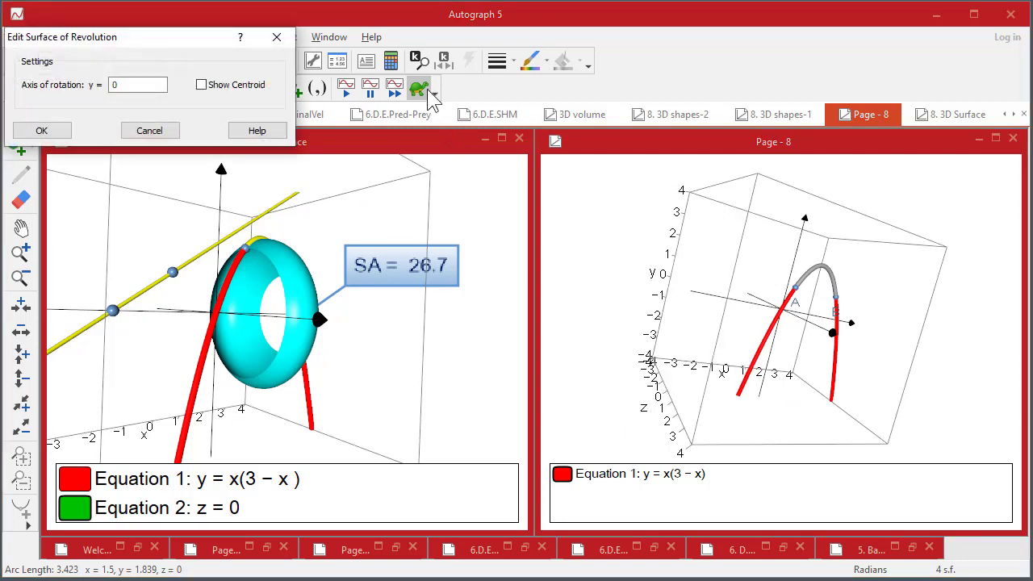
{"action": "left_click", "coordinate": [49, 132]}
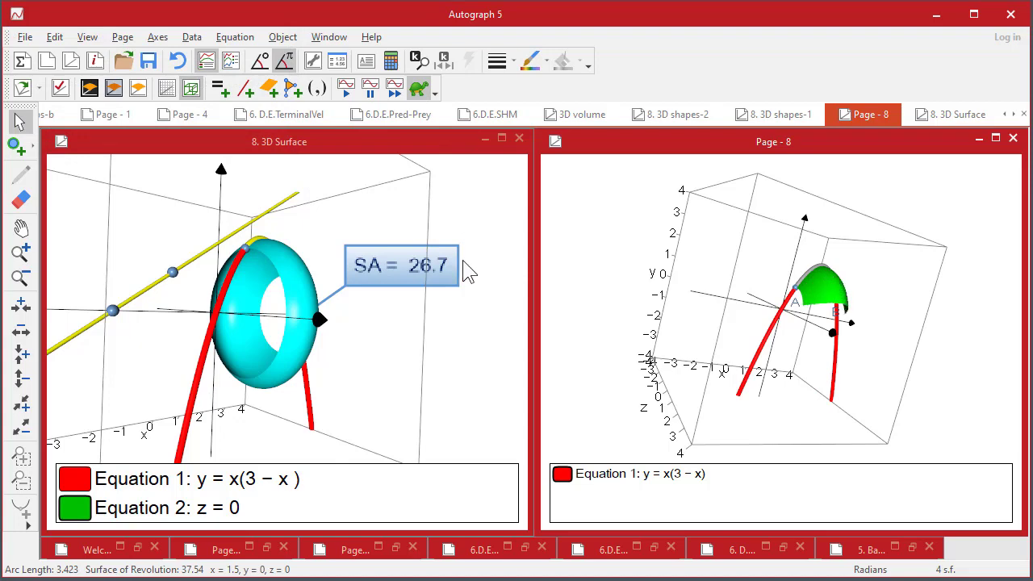
{"action": "left_click_drag", "start_coordinate": [645, 322], "coordinate": [692, 325]}
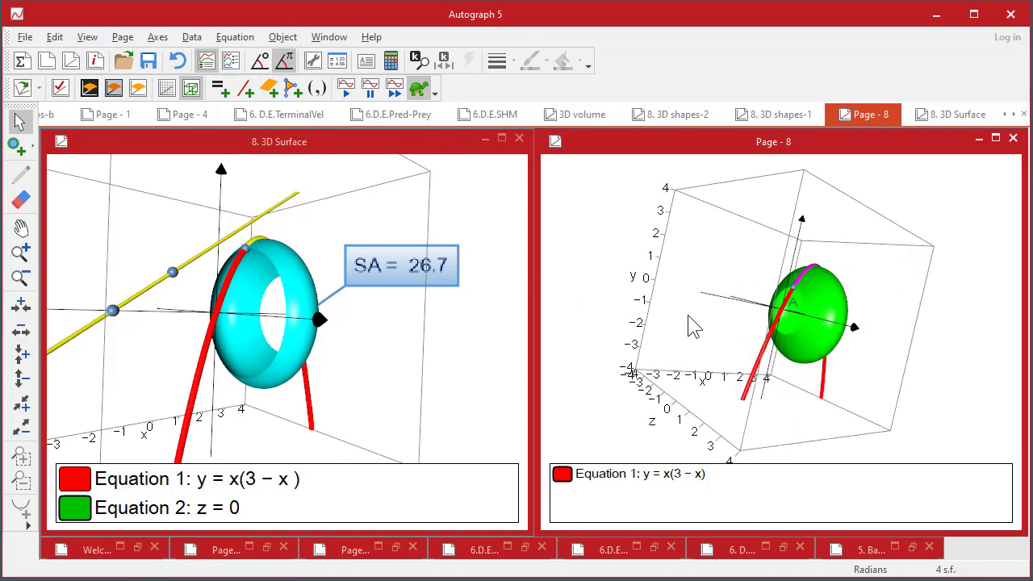
{"action": "left_click_drag", "start_coordinate": [699, 364], "coordinate": [682, 369]}
- Add the plane z = 0 to Page 8
{"action": "right_click", "coordinate": [690, 331]}
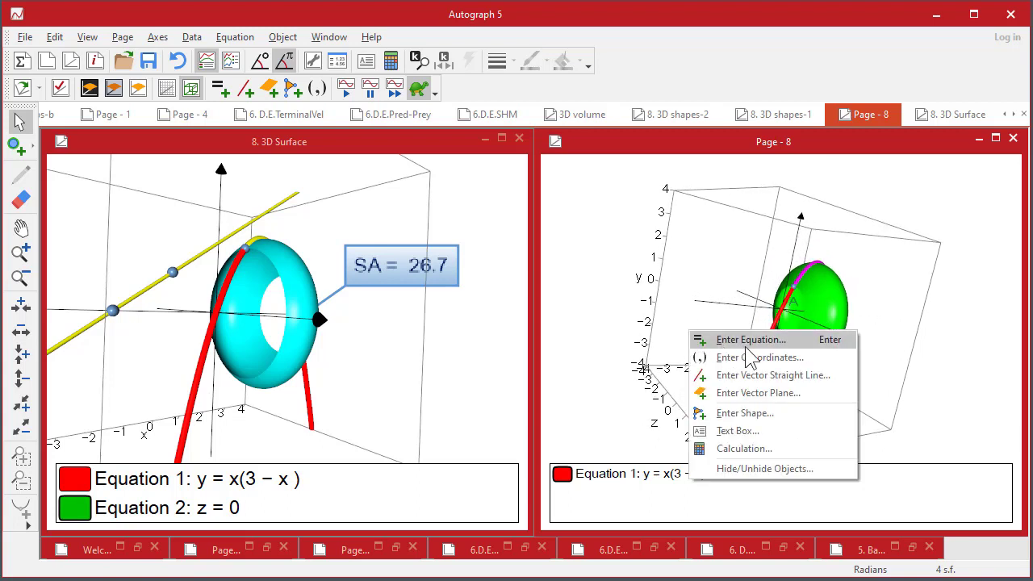
{"action": "left_click", "coordinate": [747, 342]}
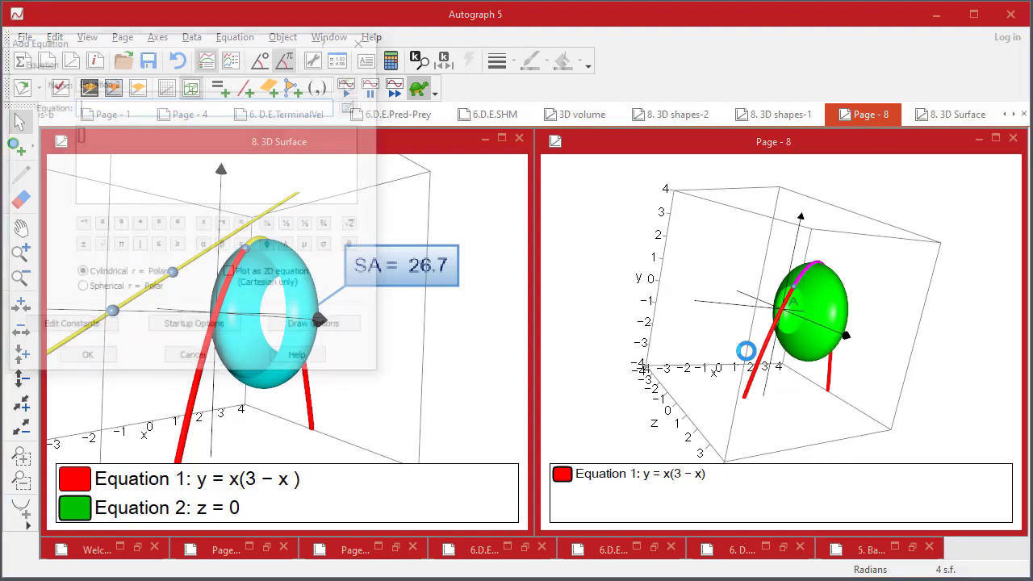
{"action": "key", "text": "Return"}
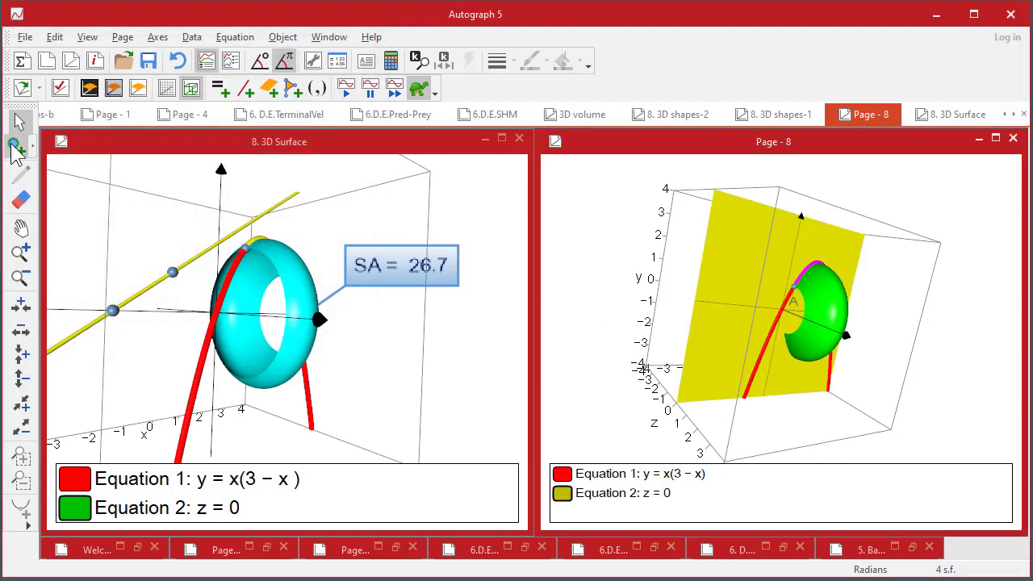
- Place points C and D on the yellow plane and draw a straight line through them
{"action": "left_click", "coordinate": [16, 144]}
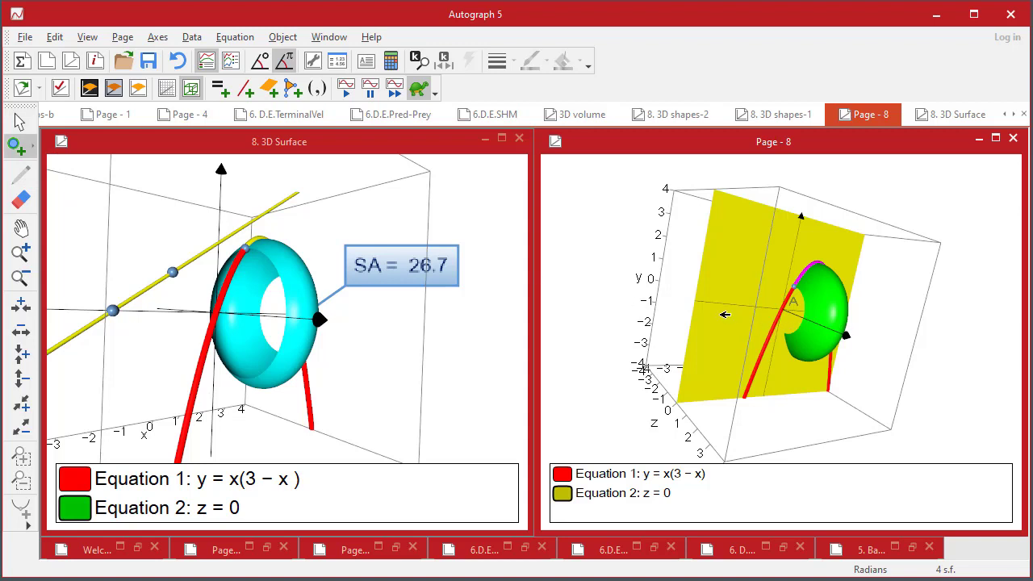
{"action": "left_click", "coordinate": [719, 314]}
{"action": "left_click", "coordinate": [752, 264]}
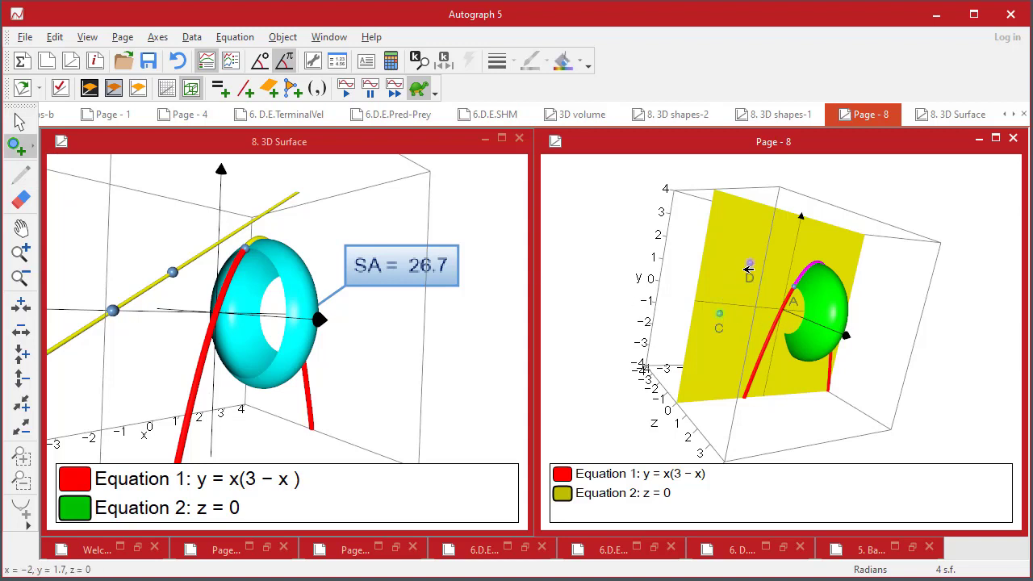
{"action": "right_click", "coordinate": [796, 210]}
{"action": "mouse_move", "coordinate": [870, 476]}
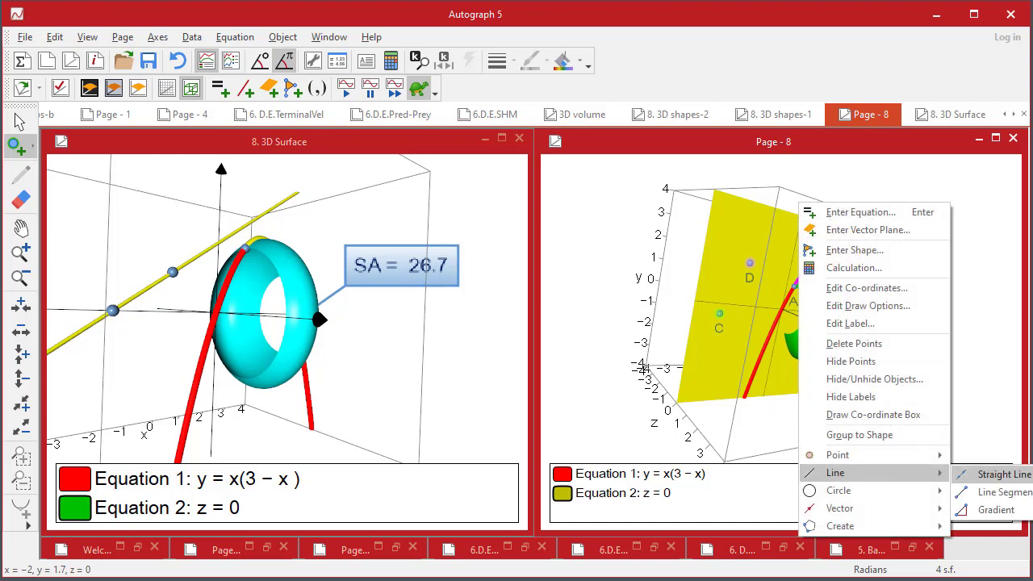
{"action": "left_click", "coordinate": [1000, 474]}
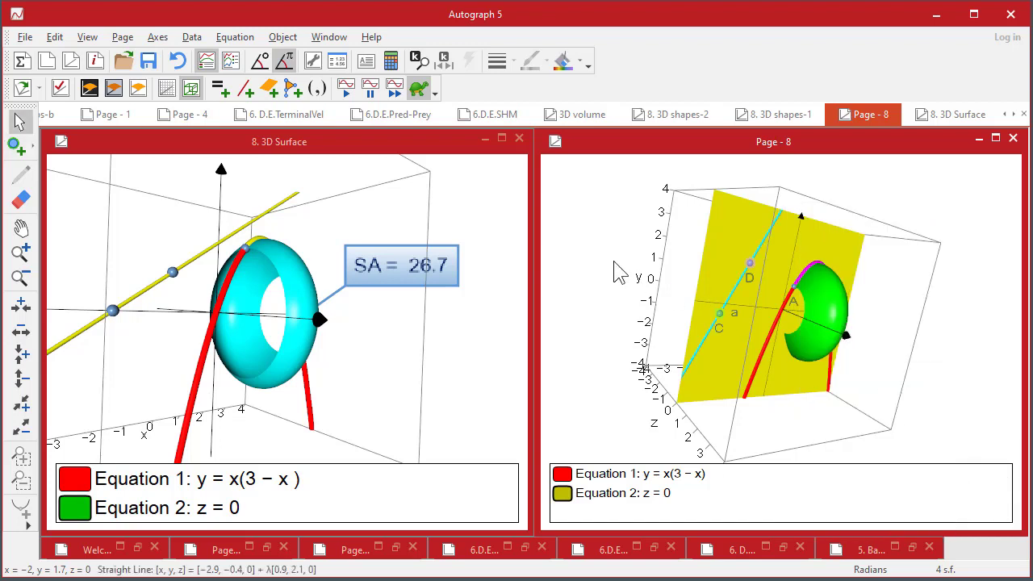
- Hide the z = 0 plane, then select the line through C and D together with the arc
{"action": "left_click", "coordinate": [720, 244]}
{"action": "right_click", "coordinate": [724, 232]}
{"action": "left_click", "coordinate": [763, 409]}
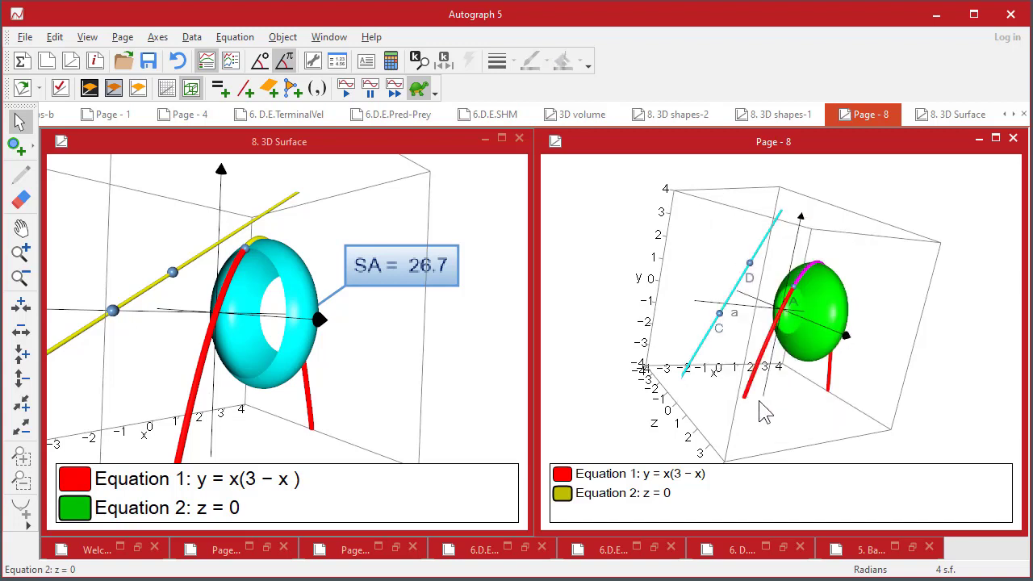
{"action": "left_click", "coordinate": [734, 294]}
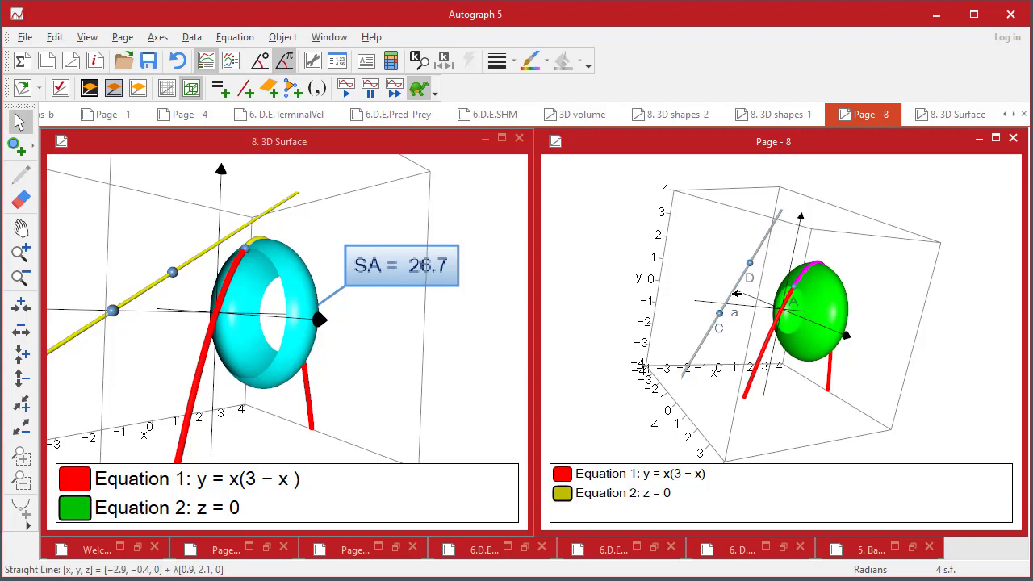
{"action": "left_click", "coordinate": [815, 267]}
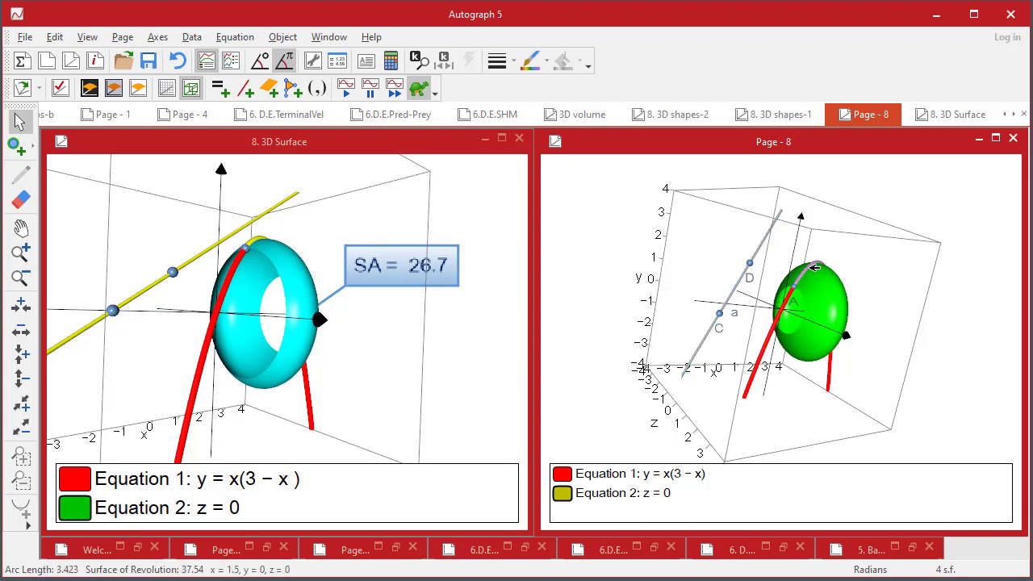
- Revolve the arc around the line through C and D, then drag point a to make the orange surface a torus
{"action": "right_click", "coordinate": [849, 234]}
{"action": "mouse_move", "coordinate": [936, 427]}
{"action": "left_click", "coordinate": [1029, 431]}
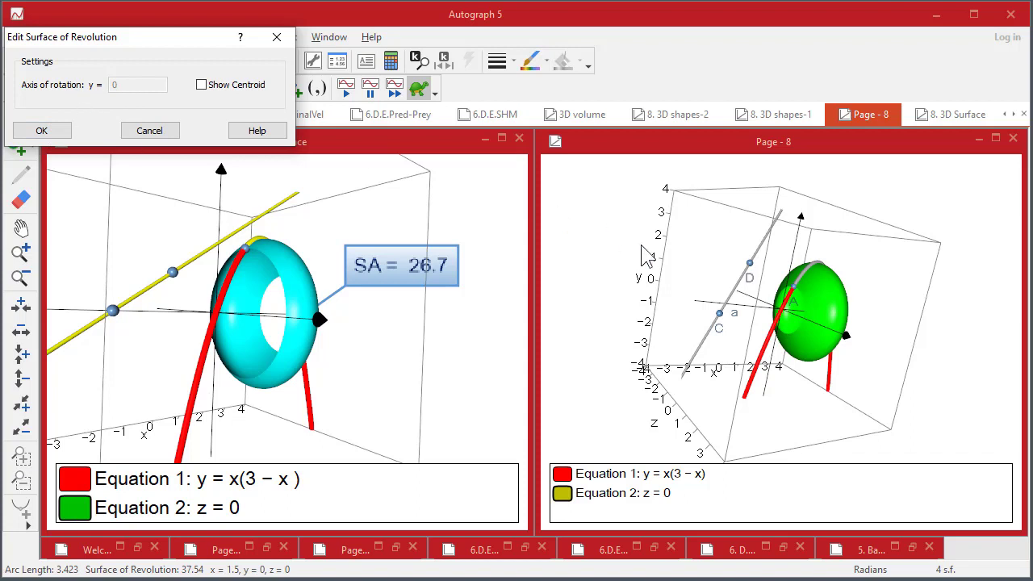
{"action": "left_click", "coordinate": [41, 130]}
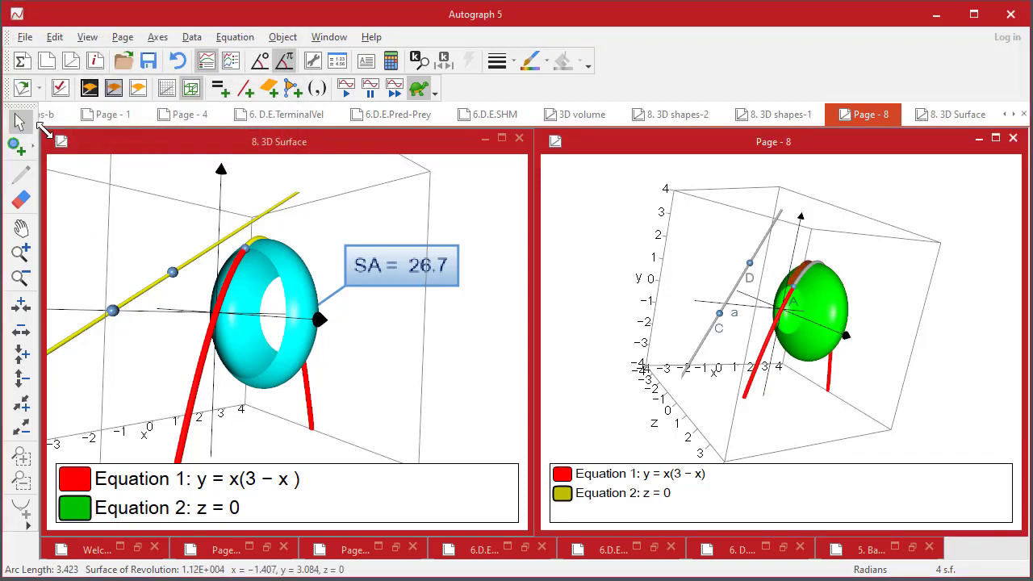
{"action": "left_click", "coordinate": [853, 278]}
{"action": "left_click_drag", "start_coordinate": [855, 284], "coordinate": [843, 320]}
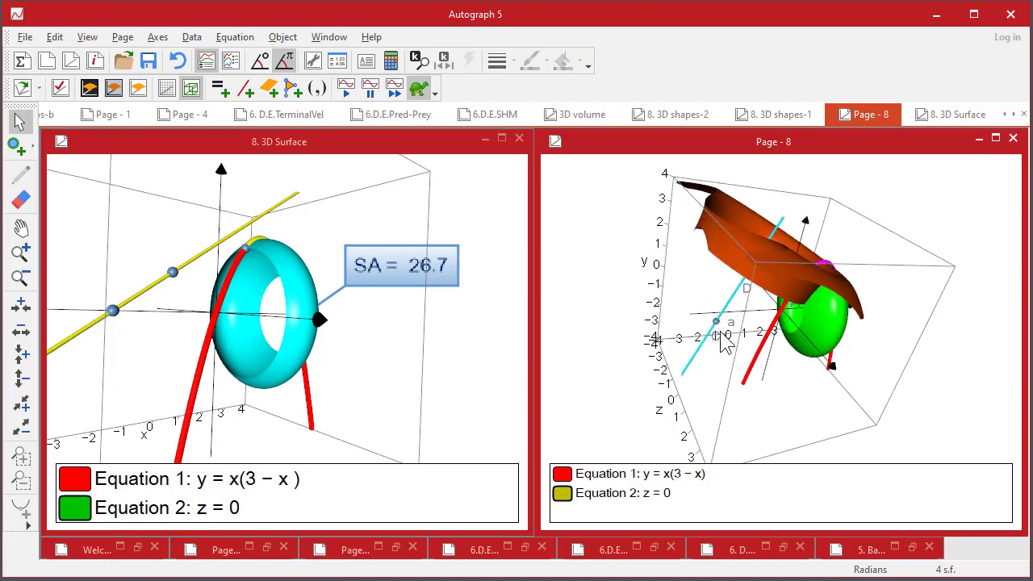
{"action": "left_click_drag", "start_coordinate": [713, 322], "coordinate": [904, 353]}
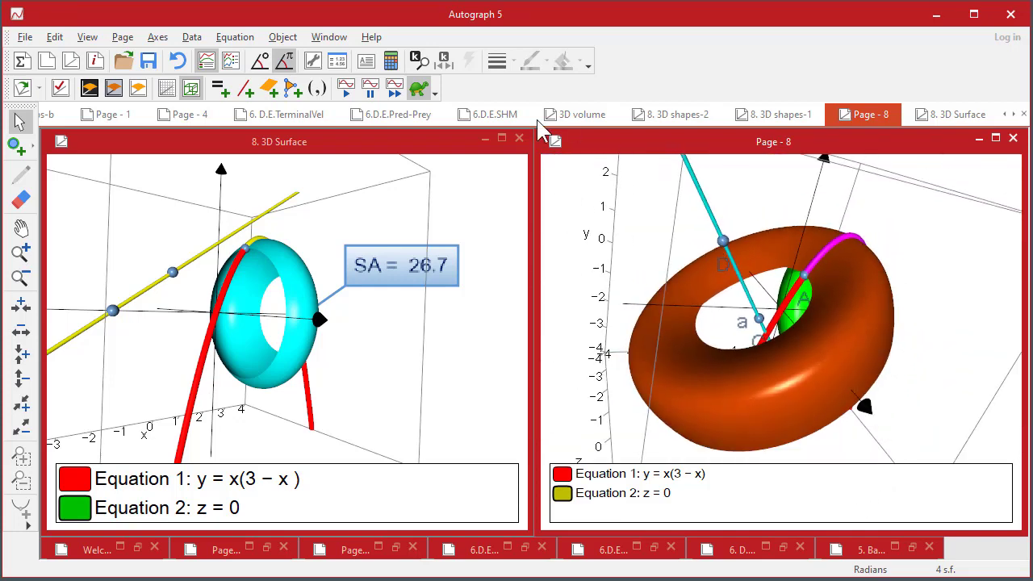
- Create a calculation of the torus's Surface Area labelled 'S.A'
{"action": "left_click", "coordinate": [391, 61]}
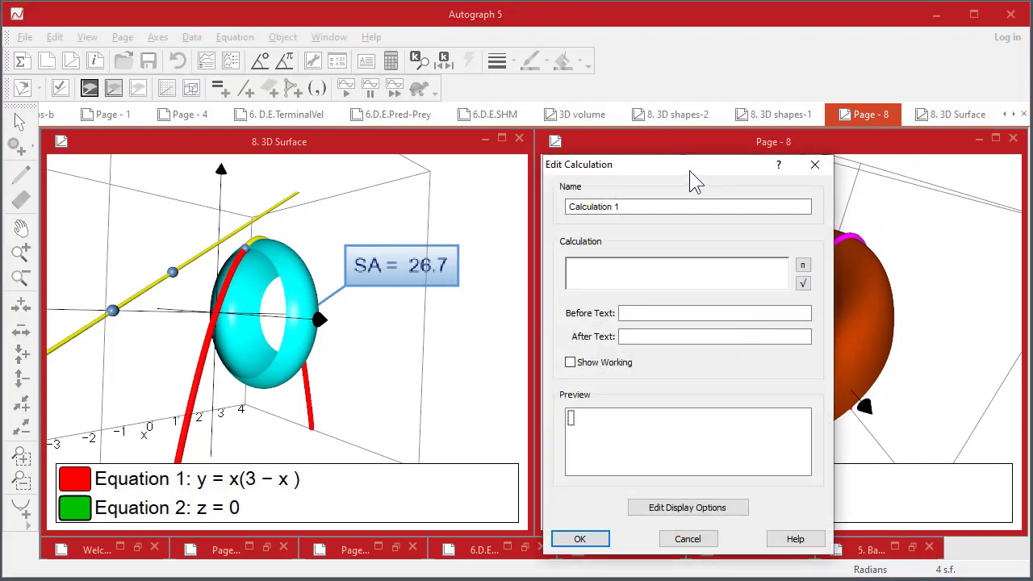
{"action": "left_click_drag", "start_coordinate": [675, 170], "coordinate": [440, 177]}
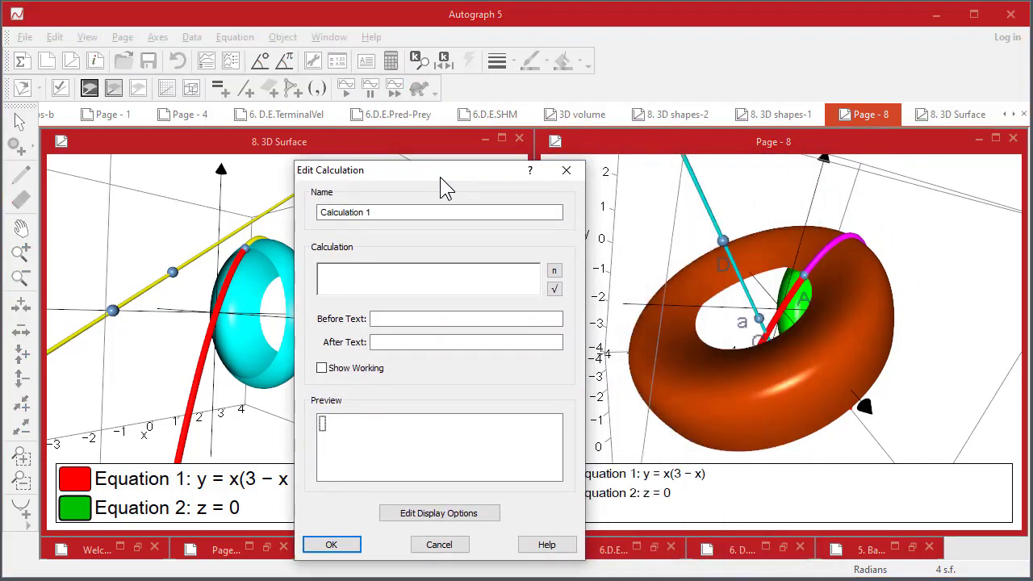
{"action": "right_click", "coordinate": [868, 345]}
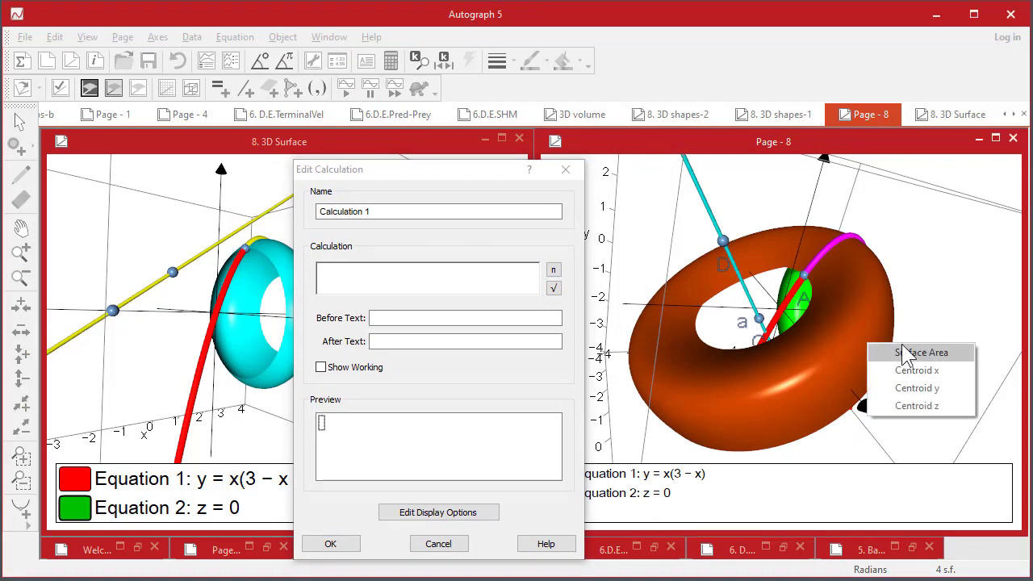
{"action": "left_click", "coordinate": [904, 355]}
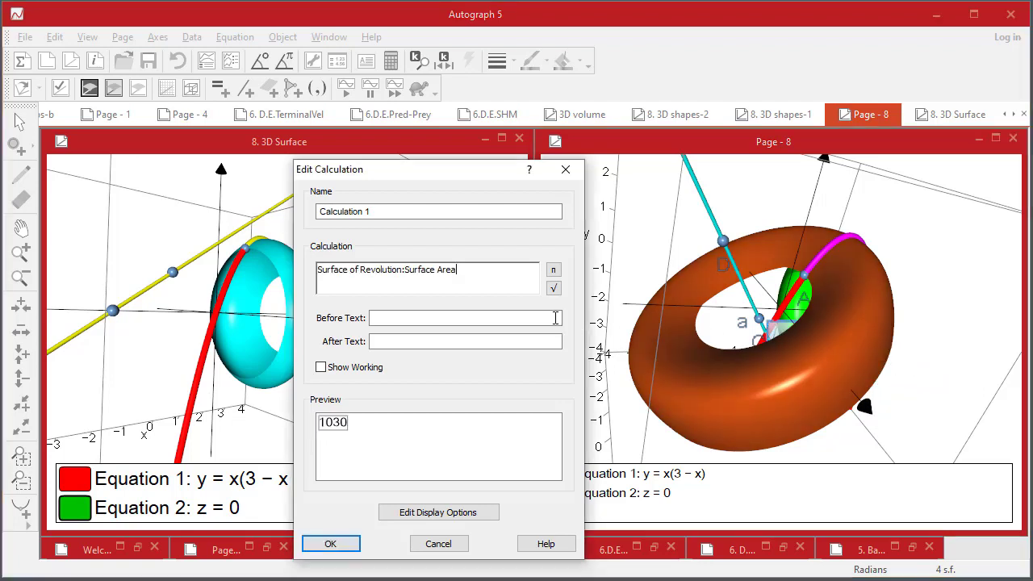
{"action": "left_click", "coordinate": [403, 318]}
{"action": "type", "text": "S.A. ="}
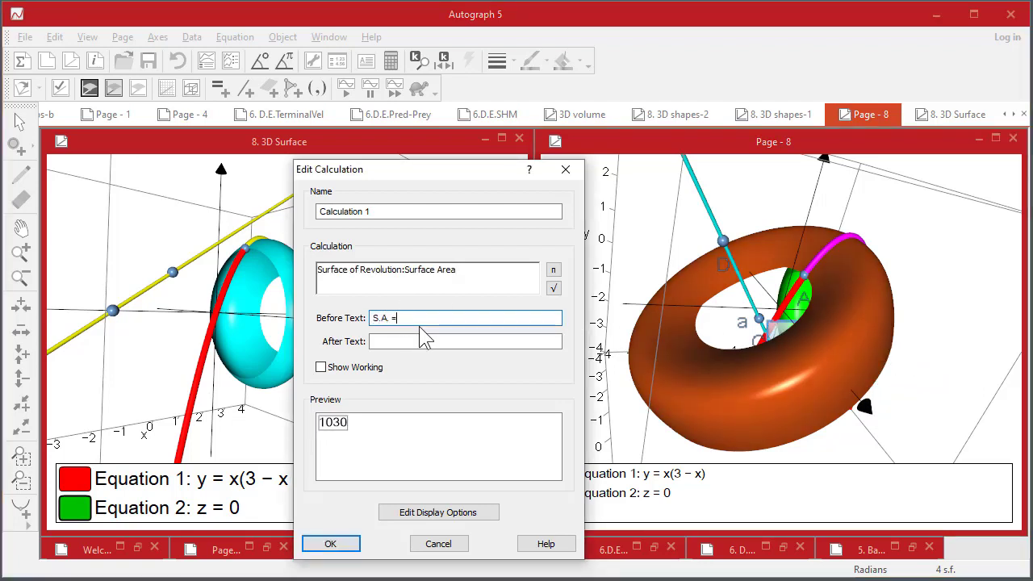
{"action": "left_click", "coordinate": [331, 544]}
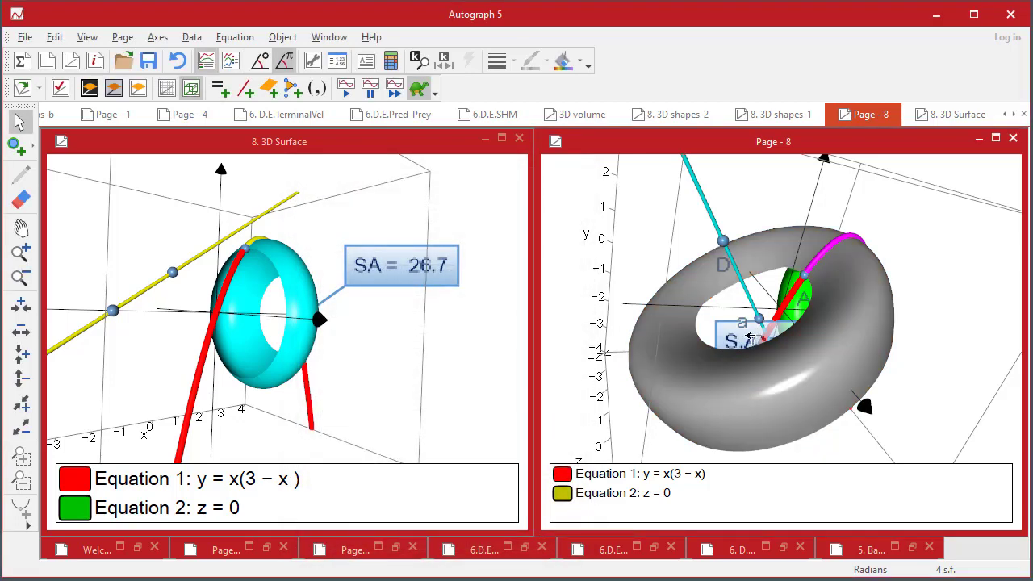
- Move the S.A. = 1030 label above the torus and turn the view
{"action": "left_click", "coordinate": [760, 320]}
{"action": "key", "text": "Escape"}
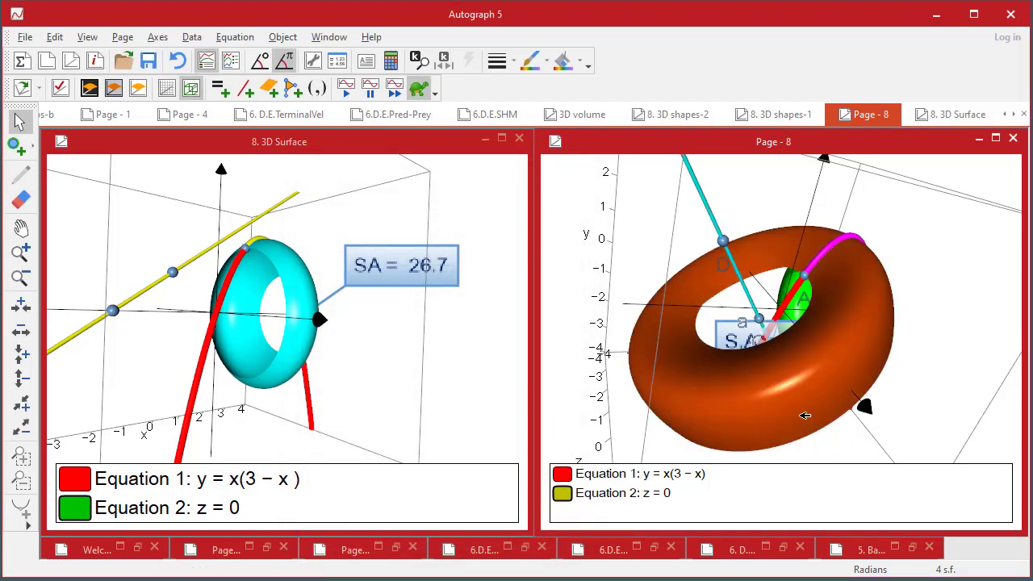
{"action": "left_click_drag", "start_coordinate": [736, 341], "coordinate": [863, 200]}
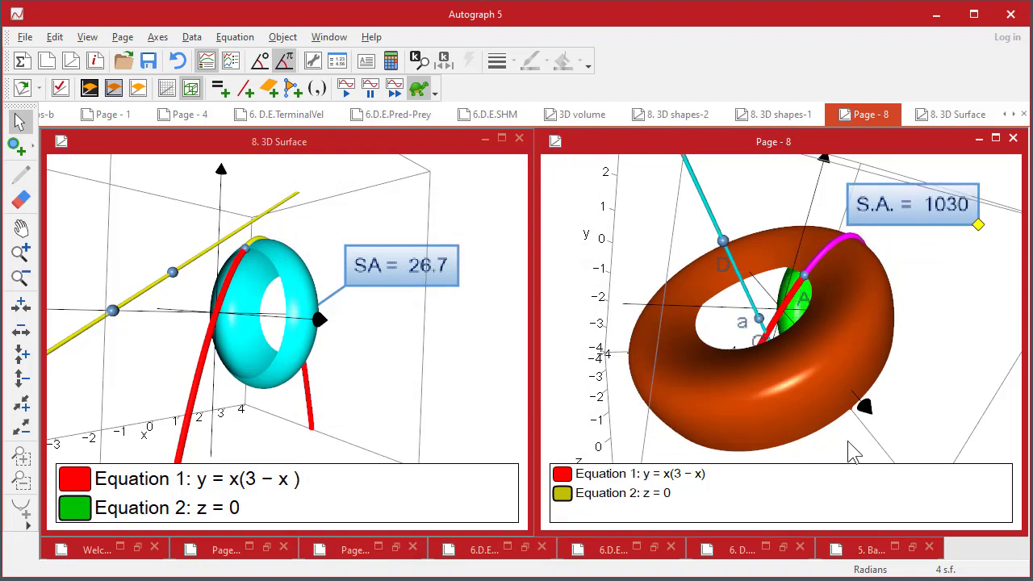
{"action": "mouse_move", "coordinate": [893, 440]}
{"action": "left_mouse_down"}
{"action": "mouse_move", "coordinate": [804, 319]}
{"action": "mouse_move", "coordinate": [812, 290]}
{"action": "mouse_move", "coordinate": [878, 395]}
{"action": "mouse_move", "coordinate": [889, 448]}
{"action": "left_mouse_up"}
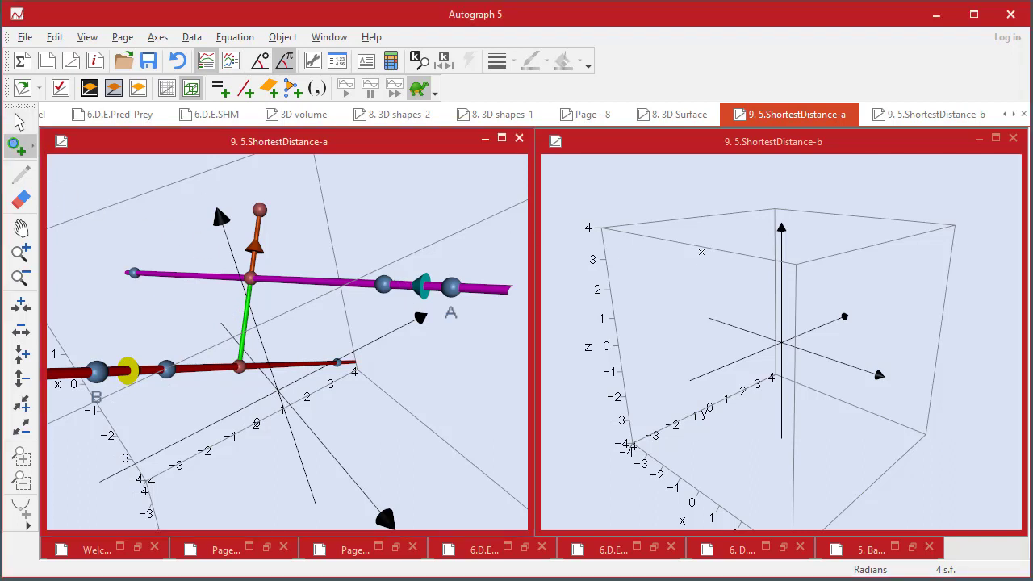
- Place points A, B, C and D in the empty 3D view
{"action": "left_click", "coordinate": [651, 270]}
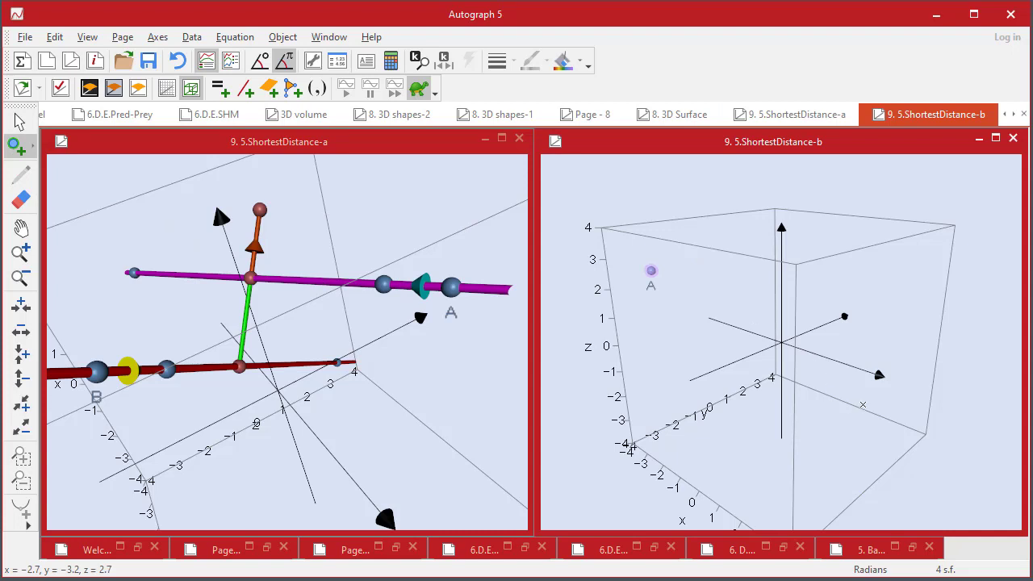
{"action": "left_click", "coordinate": [863, 405]}
{"action": "left_click", "coordinate": [862, 261]}
{"action": "left_click", "coordinate": [706, 435]}
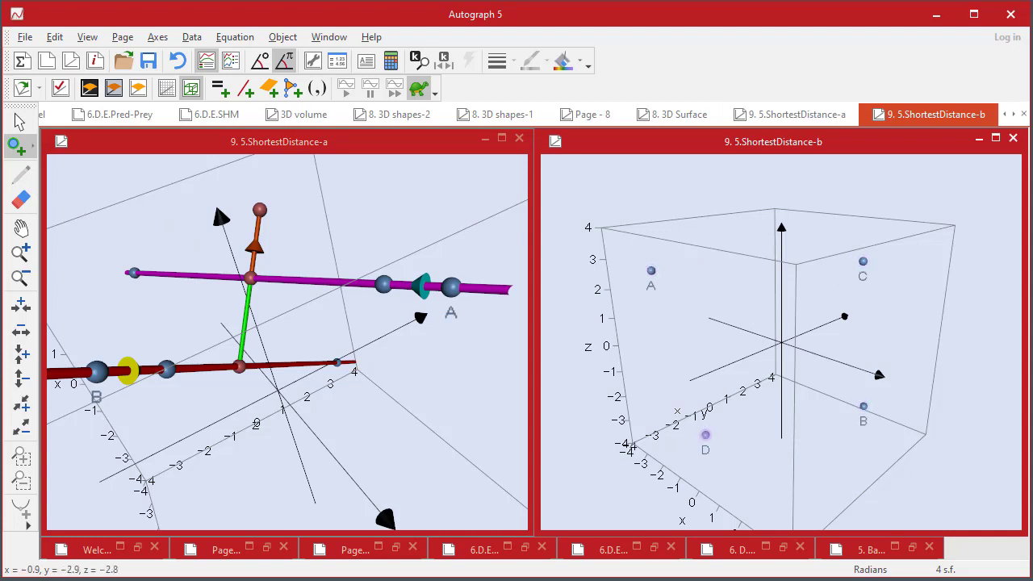
{"action": "left_click", "coordinate": [13, 117]}
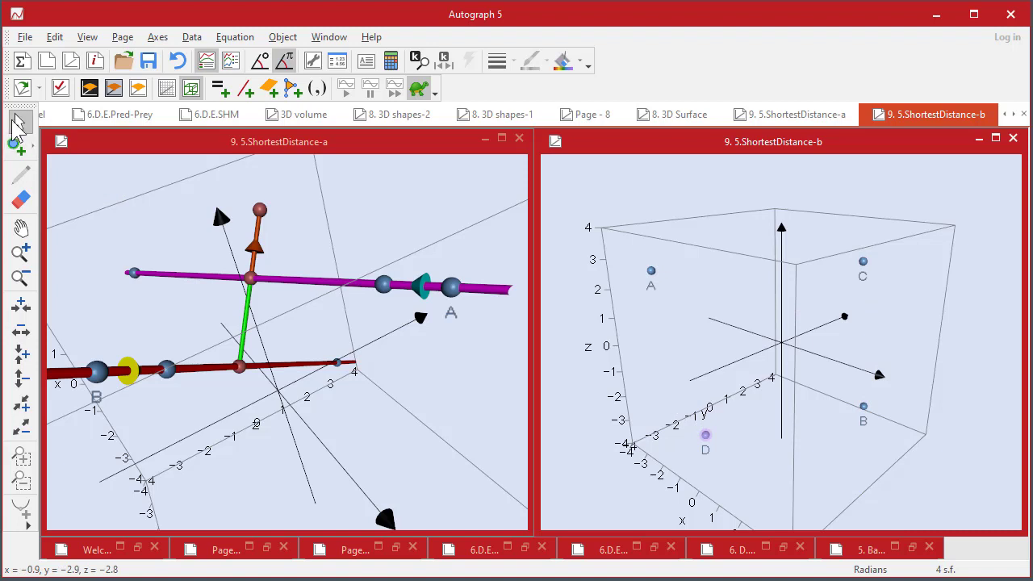
- Draw a straight line through points A and B
{"action": "left_click", "coordinate": [652, 273]}
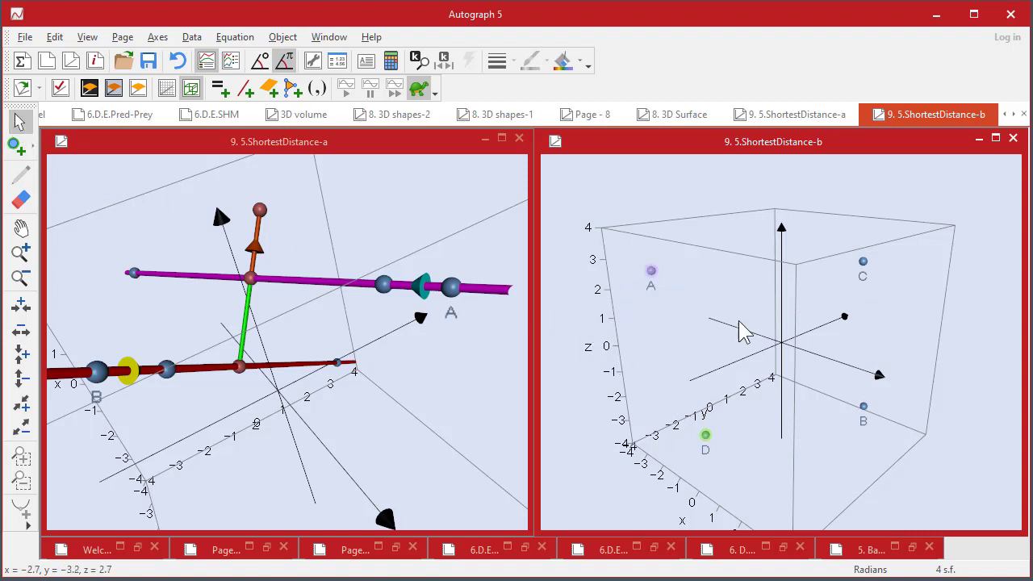
{"action": "left_click", "coordinate": [863, 406]}
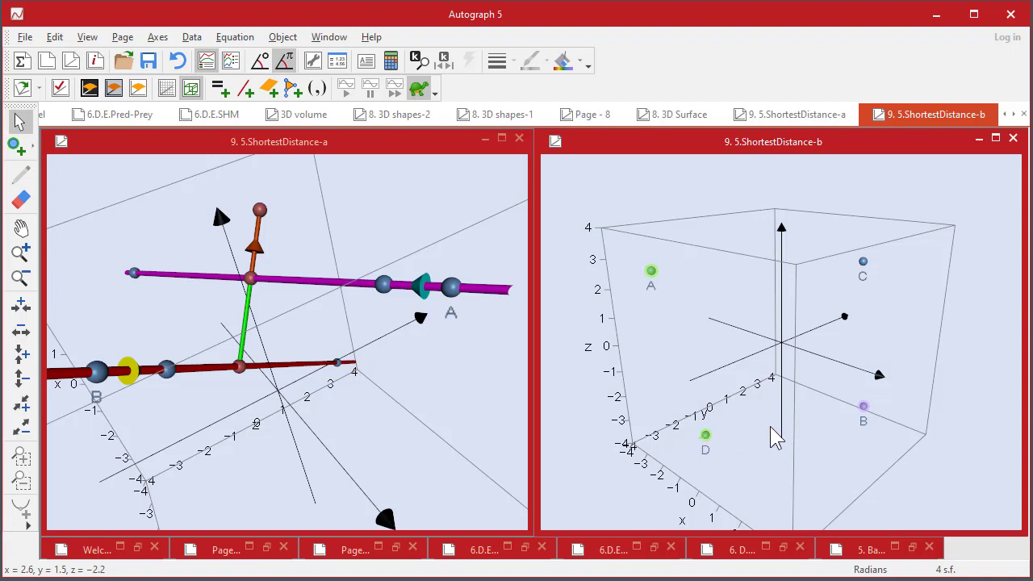
{"action": "left_click", "coordinate": [708, 293]}
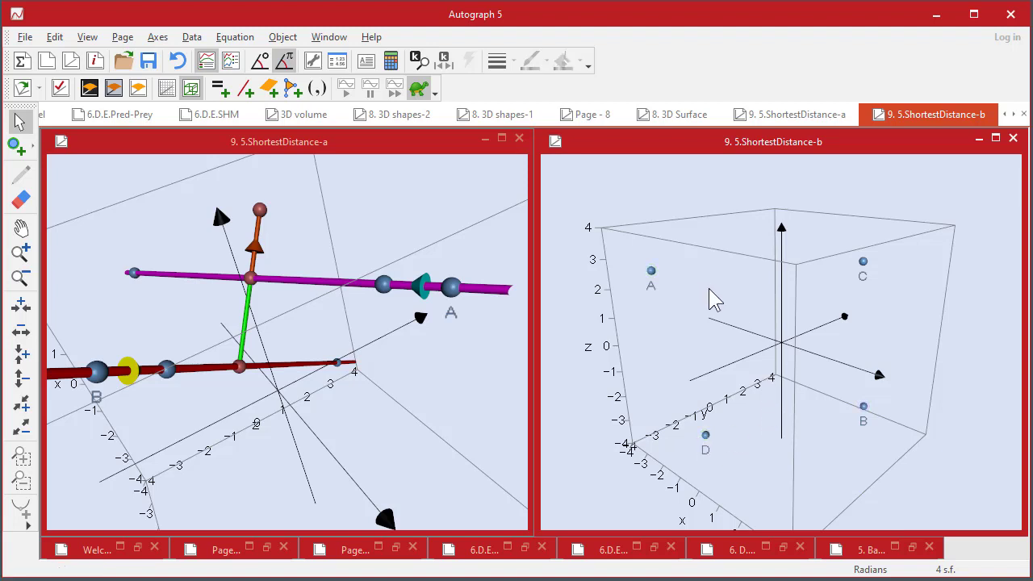
{"action": "left_click", "coordinate": [650, 272]}
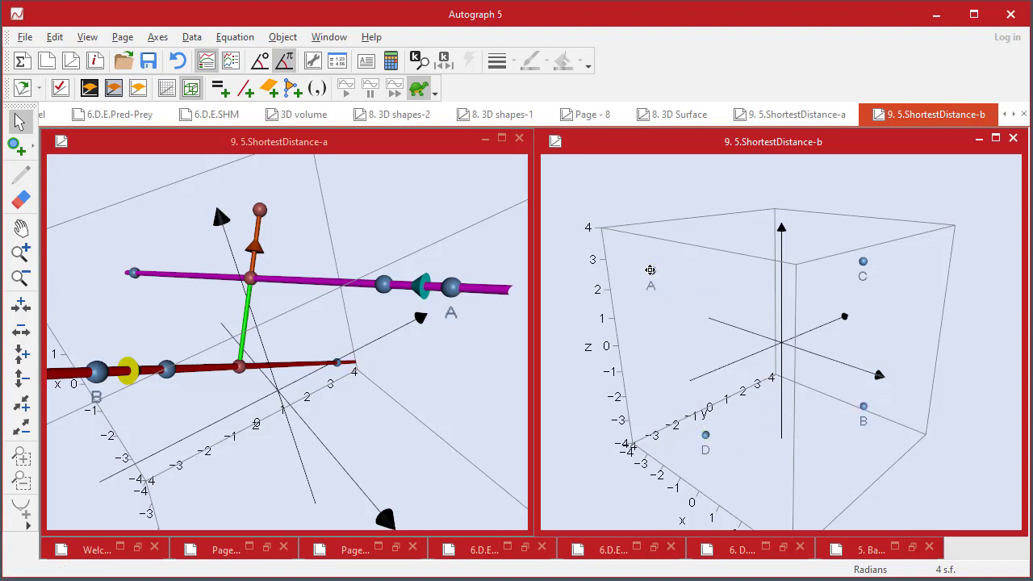
{"action": "left_click", "coordinate": [863, 408], "text": "shift"}
{"action": "right_click", "coordinate": [693, 213]}
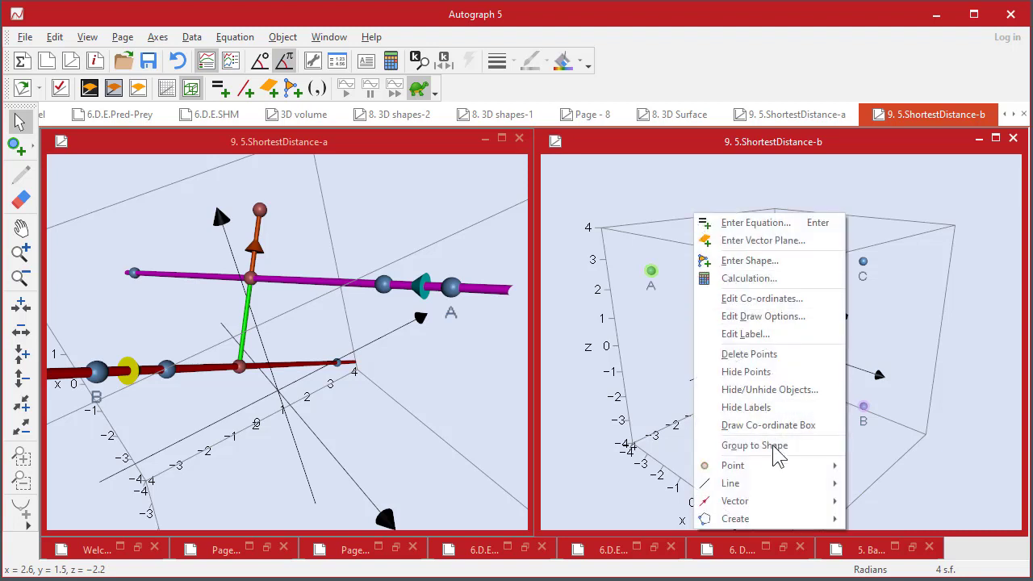
{"action": "mouse_move", "coordinate": [788, 482]}
{"action": "left_click", "coordinate": [892, 483]}
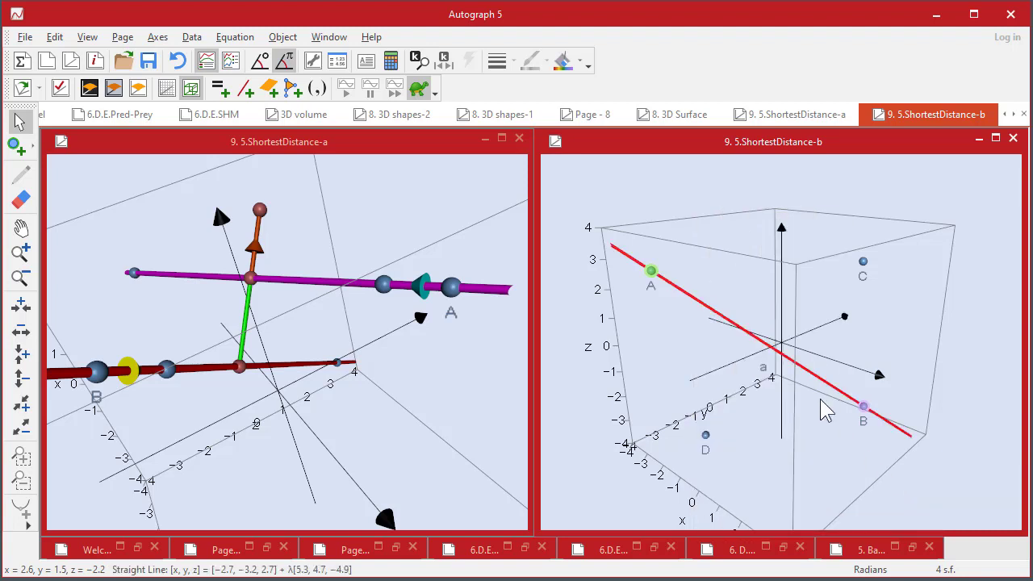
- Draw a straight line through points C and D and turn the view to see both
{"action": "left_click", "coordinate": [705, 435]}
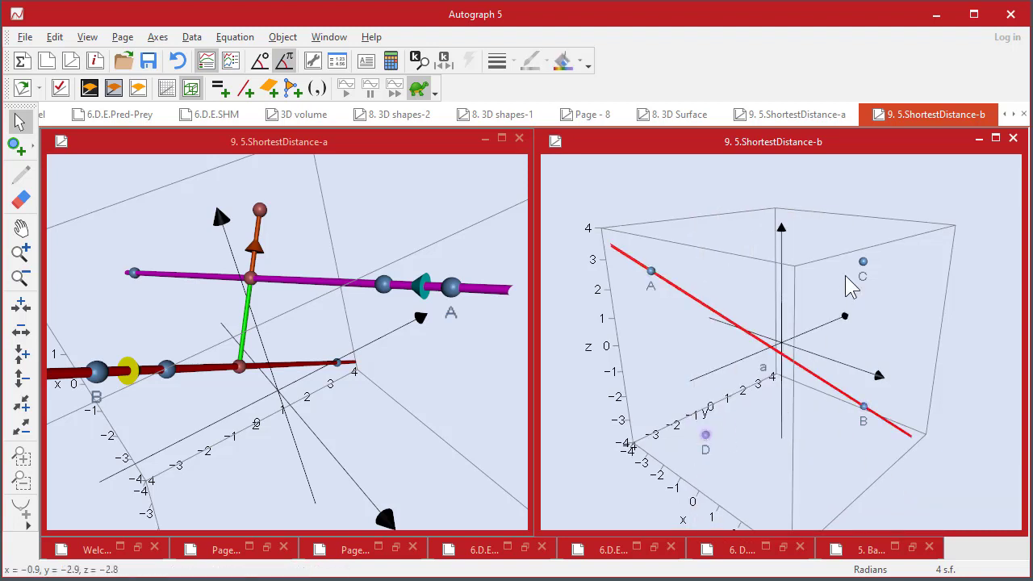
{"action": "left_click", "coordinate": [864, 260], "text": "shift"}
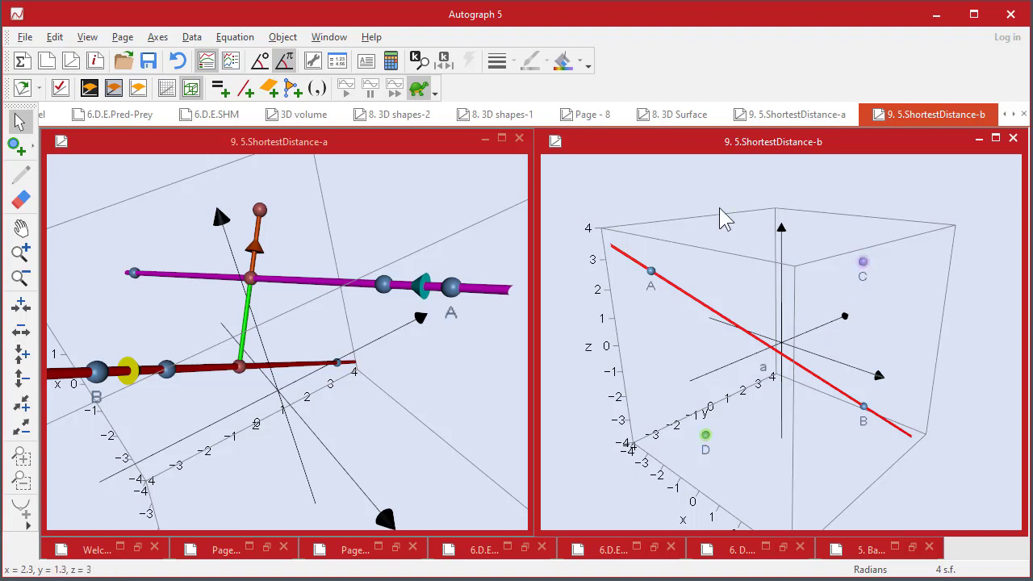
{"action": "right_click", "coordinate": [662, 175]}
{"action": "mouse_move", "coordinate": [717, 449]}
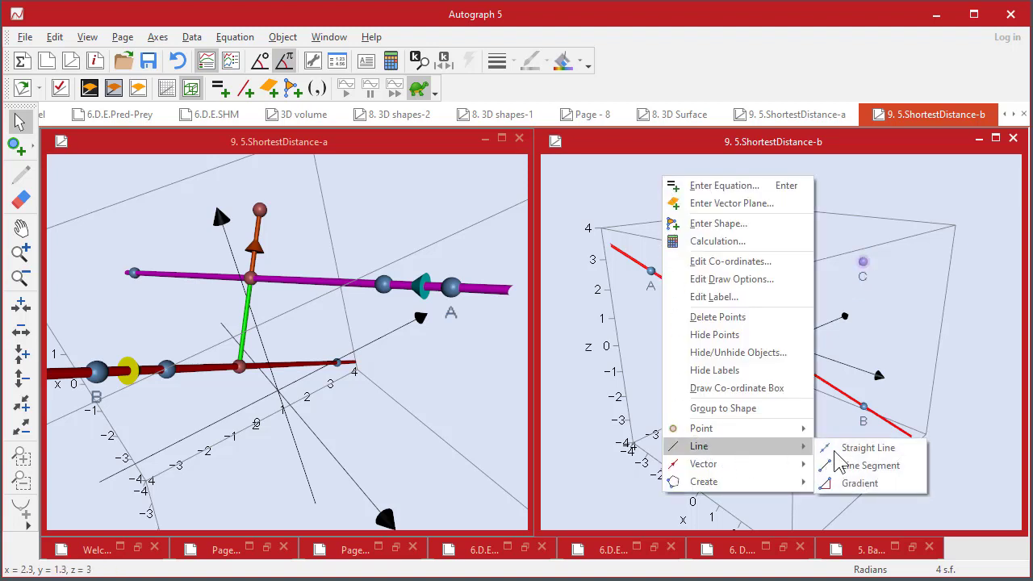
{"action": "left_click", "coordinate": [835, 448]}
{"action": "mouse_move", "coordinate": [777, 422]}
{"action": "left_mouse_down"}
{"action": "mouse_move", "coordinate": [765, 416]}
{"action": "mouse_move", "coordinate": [746, 288]}
{"action": "mouse_move", "coordinate": [771, 367]}
{"action": "left_mouse_up"}
- Raise point D, then construct the green shortest-distance segment between the red and magenta lines
{"action": "left_click_drag", "start_coordinate": [675, 373], "coordinate": [747, 260]}
{"action": "left_click_drag", "start_coordinate": [790, 326], "coordinate": [690, 360]}
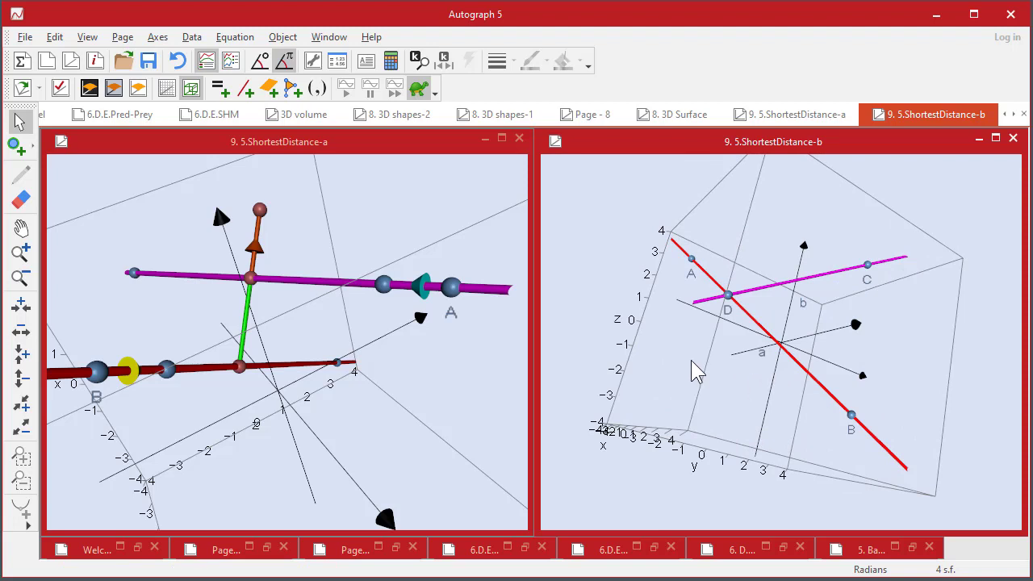
{"action": "left_click", "coordinate": [813, 377]}
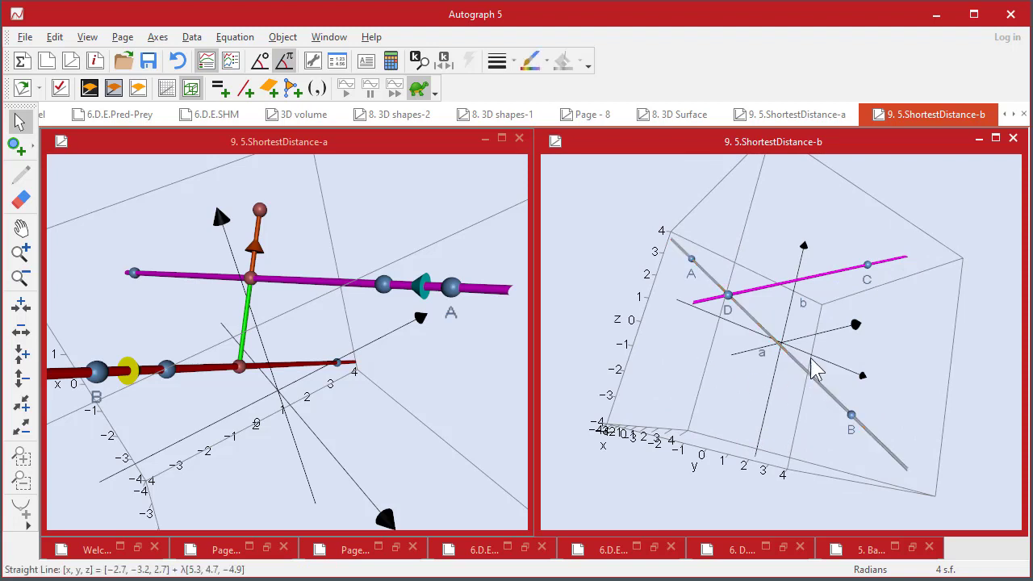
{"action": "left_click", "coordinate": [822, 276], "text": "shift"}
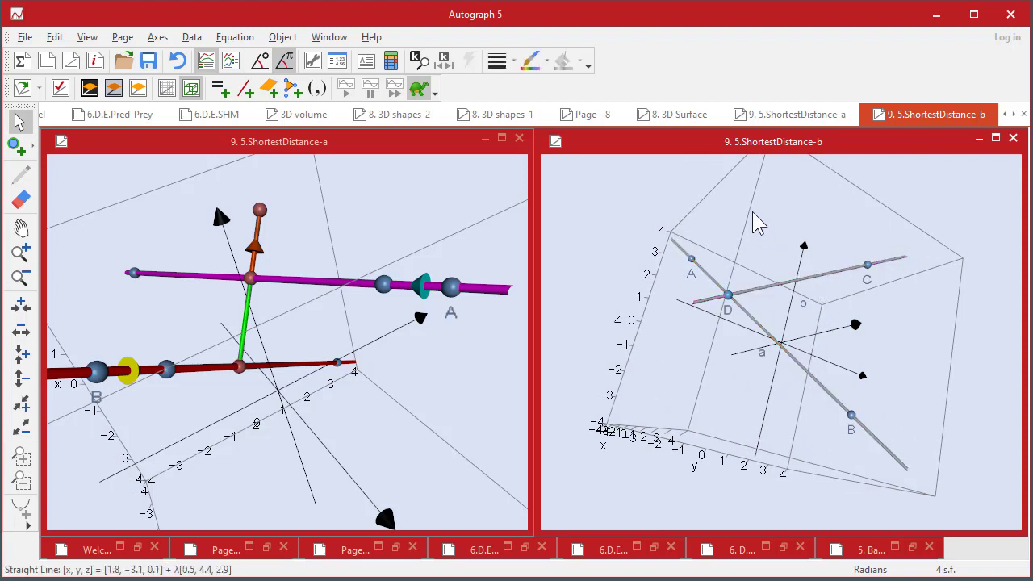
{"action": "right_click", "coordinate": [717, 183]}
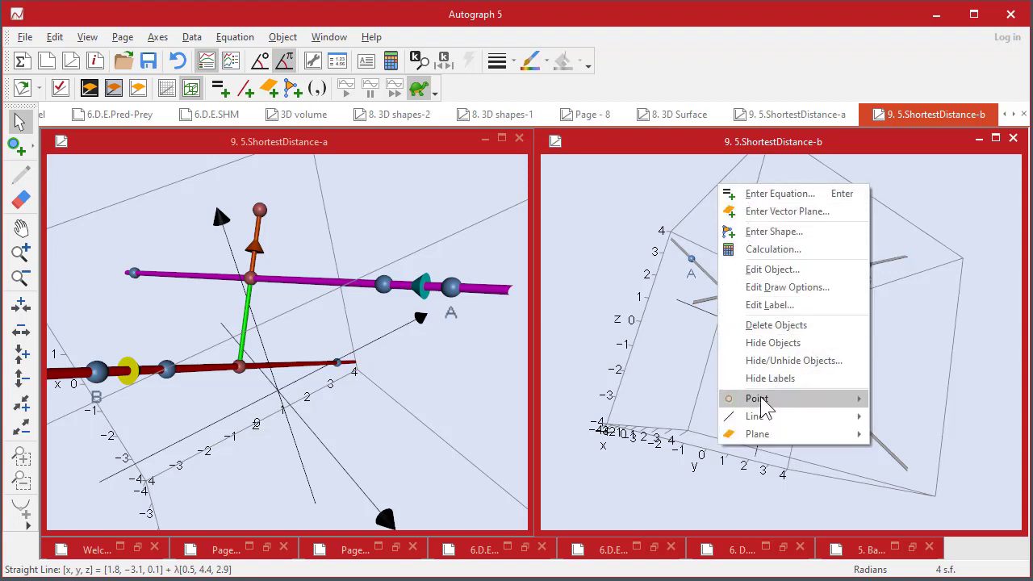
{"action": "mouse_move", "coordinate": [761, 401]}
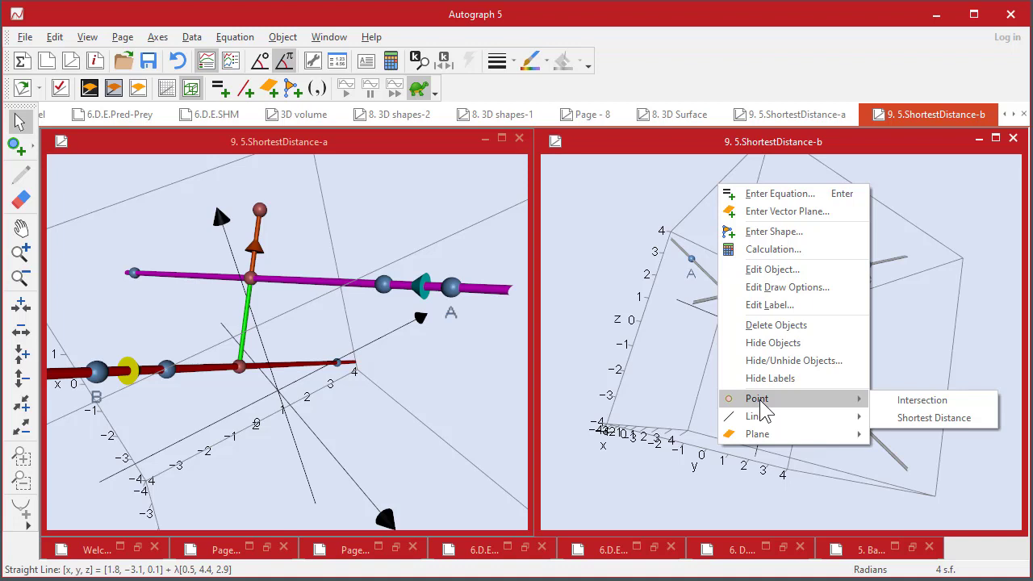
{"action": "left_click", "coordinate": [909, 416]}
{"action": "mouse_move", "coordinate": [750, 363]}
{"action": "left_mouse_down"}
{"action": "mouse_move", "coordinate": [783, 362]}
{"action": "mouse_move", "coordinate": [777, 330]}
{"action": "mouse_move", "coordinate": [765, 341]}
{"action": "mouse_move", "coordinate": [800, 372]}
{"action": "mouse_move", "coordinate": [761, 362]}
{"action": "left_mouse_up"}
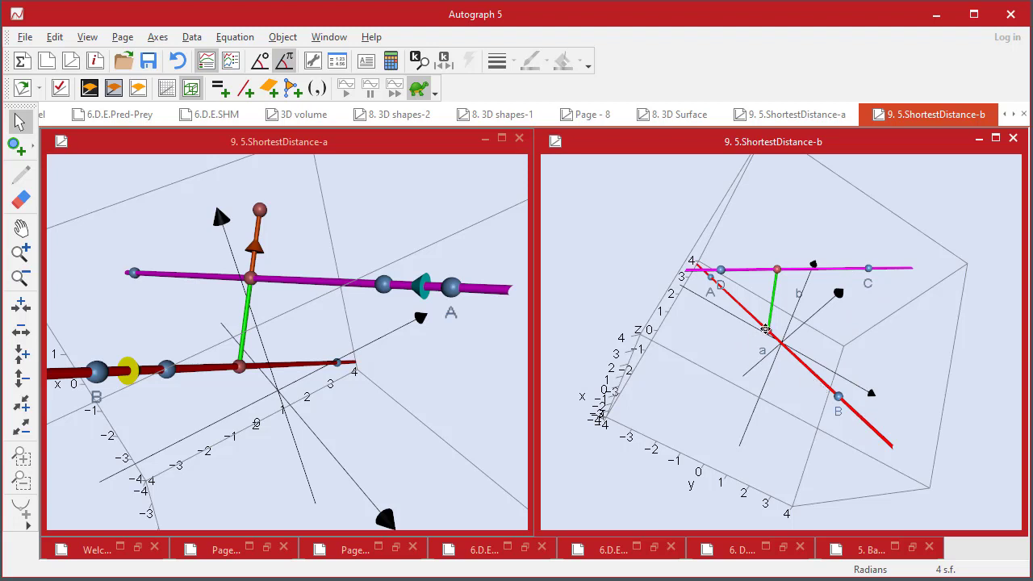
{"action": "left_click_drag", "start_coordinate": [860, 344], "coordinate": [895, 342]}
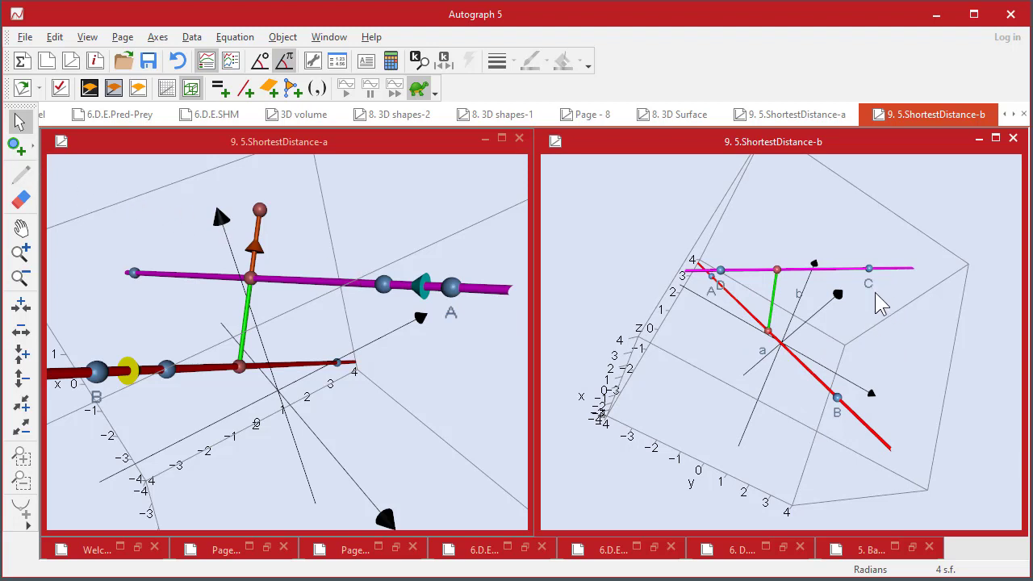
{"action": "left_click_drag", "start_coordinate": [875, 297], "coordinate": [873, 380]}
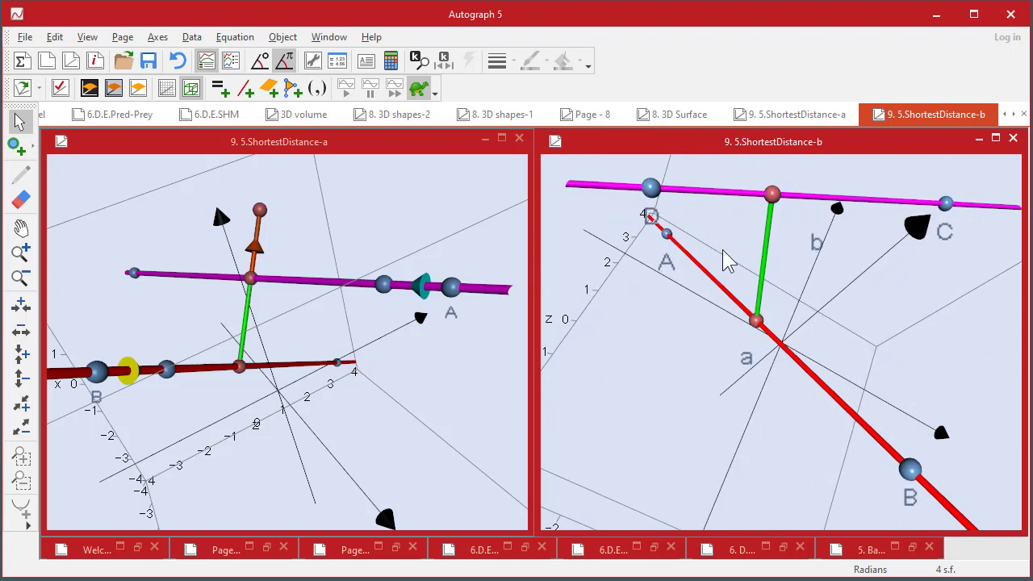
- Add point E on the magenta line and F on the red line, and draw a vector from E to C
{"action": "left_click", "coordinate": [19, 145]}
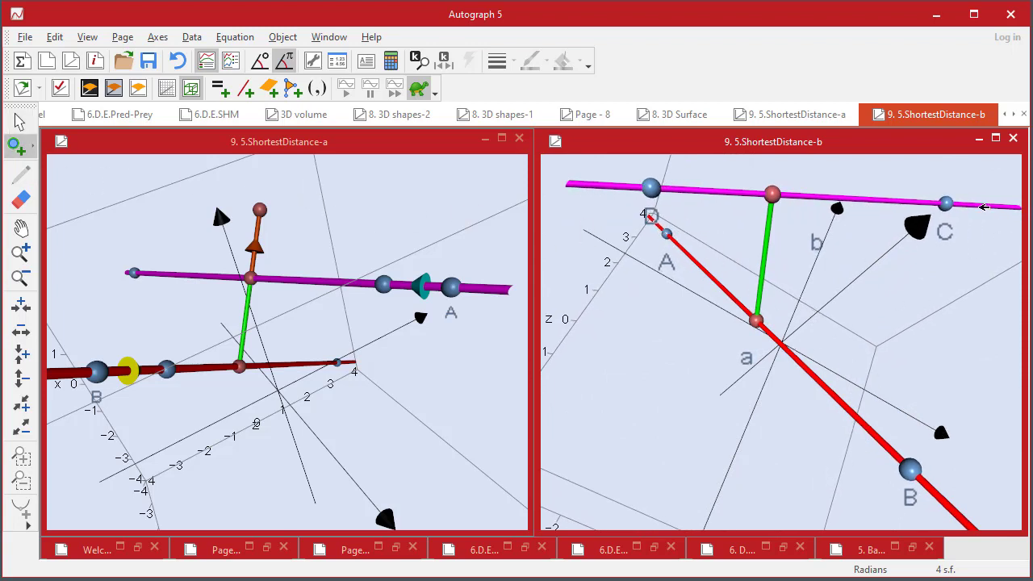
{"action": "left_click", "coordinate": [893, 200]}
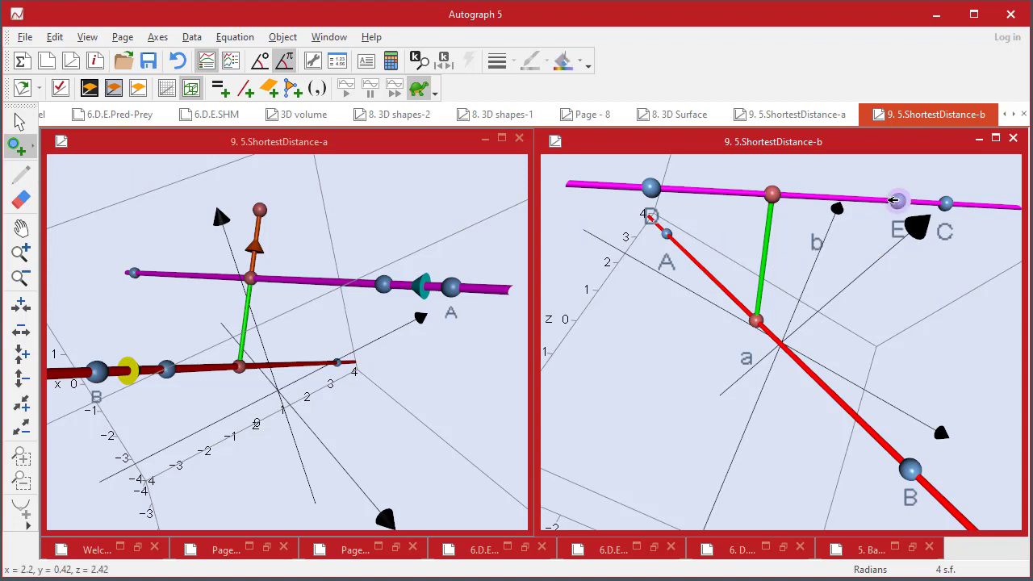
{"action": "left_click", "coordinate": [869, 428]}
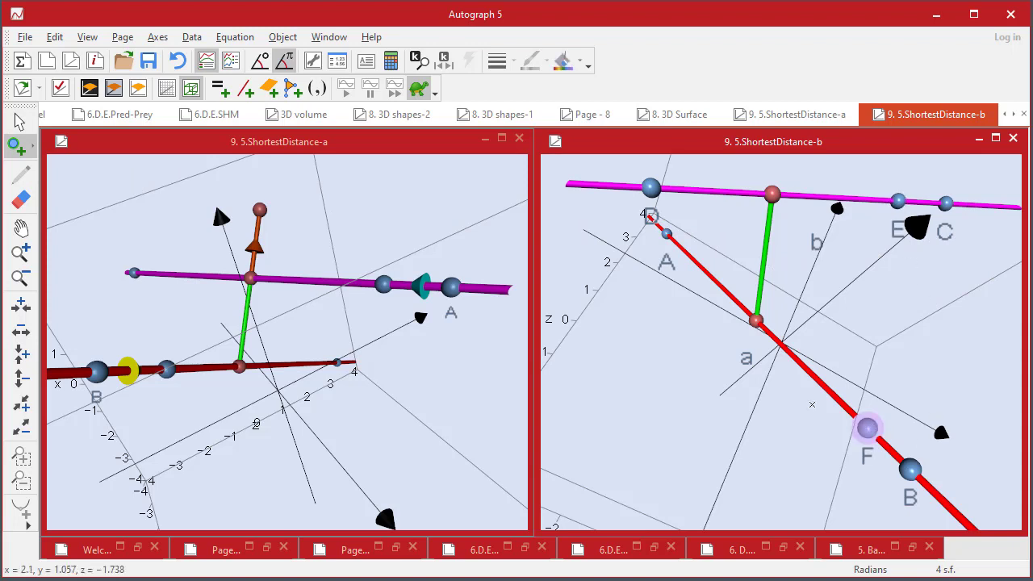
{"action": "left_click", "coordinate": [946, 205]}
{"action": "left_click", "coordinate": [898, 201], "text": "shift"}
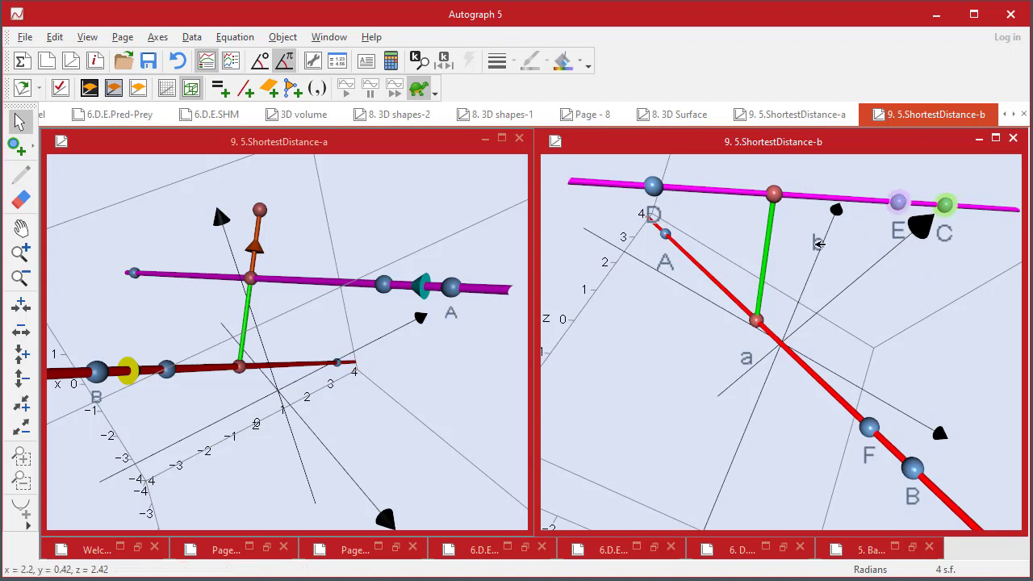
{"action": "right_click", "coordinate": [618, 167]}
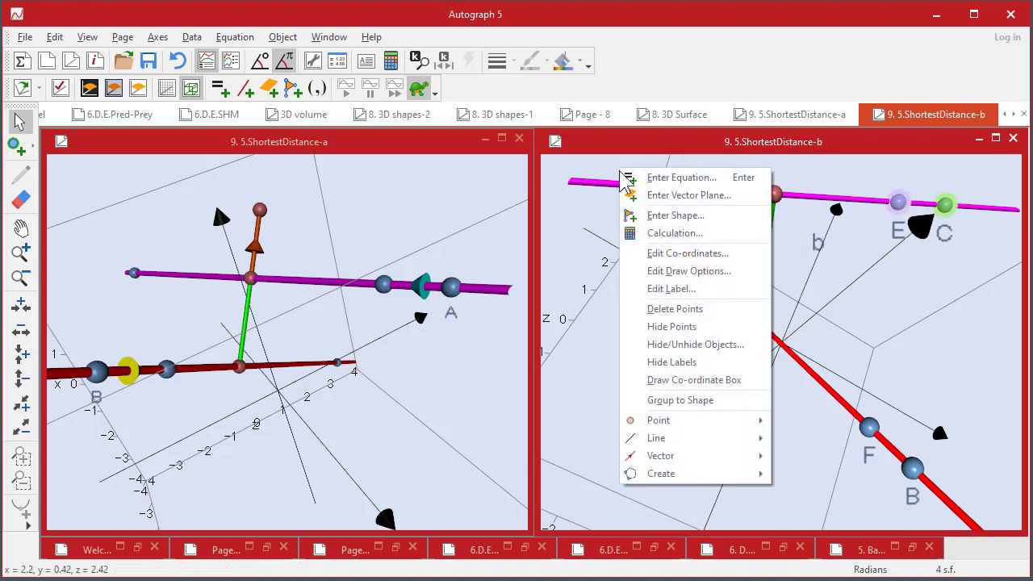
{"action": "mouse_move", "coordinate": [716, 455]}
{"action": "left_click", "coordinate": [817, 457]}
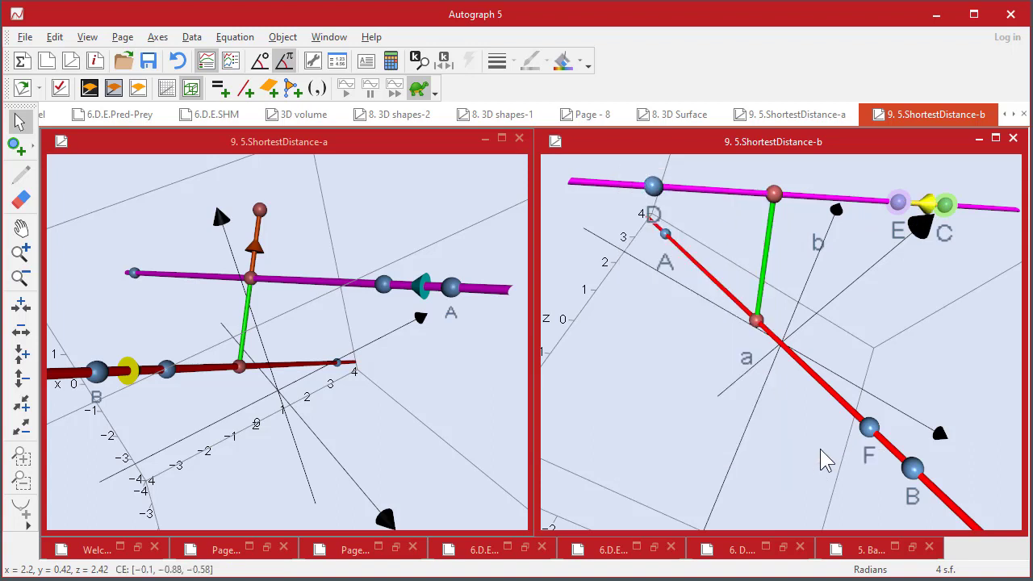
{"action": "left_click", "coordinate": [906, 348]}
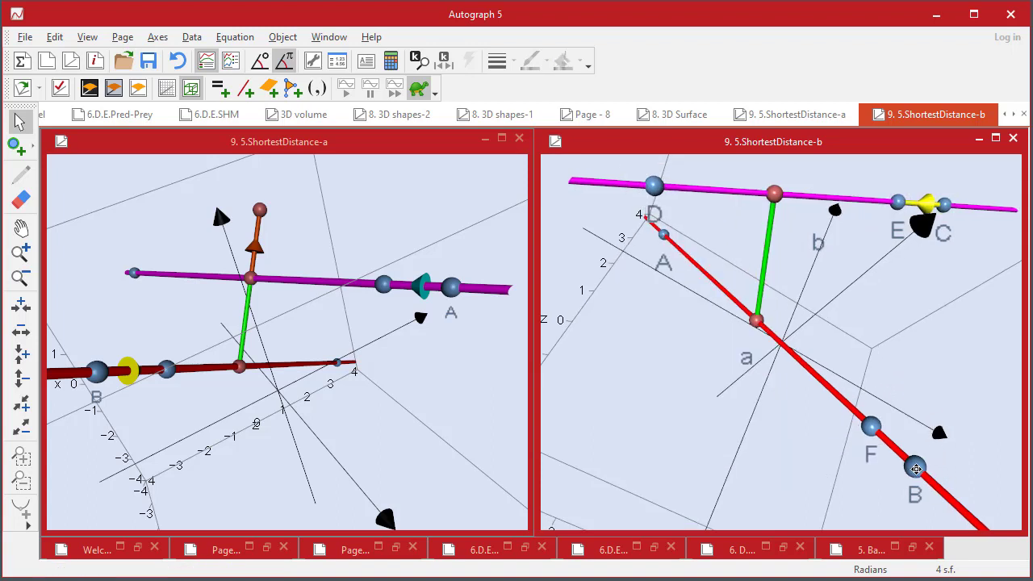
- Draw a vector from F to B
{"action": "left_click", "coordinate": [915, 469]}
{"action": "left_click", "coordinate": [870, 426], "text": "shift"}
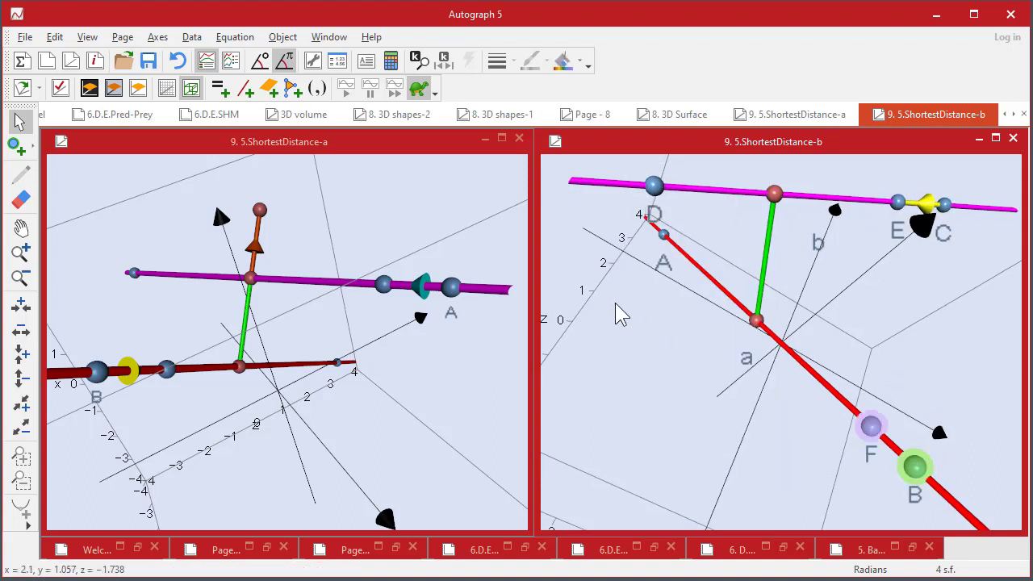
{"action": "right_click", "coordinate": [572, 204]}
{"action": "mouse_move", "coordinate": [670, 490]}
{"action": "left_click", "coordinate": [754, 490]}
{"action": "left_click", "coordinate": [836, 438]}
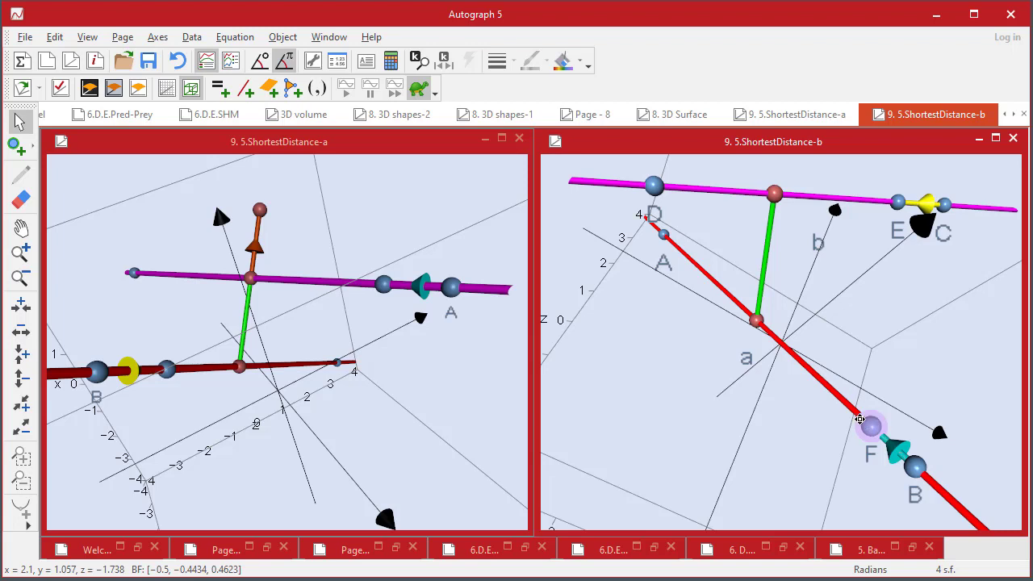
- Add the cross product of the cyan and yellow vectors at the point on the magenta line
{"action": "left_click_drag", "start_coordinate": [861, 413], "coordinate": [845, 301]}
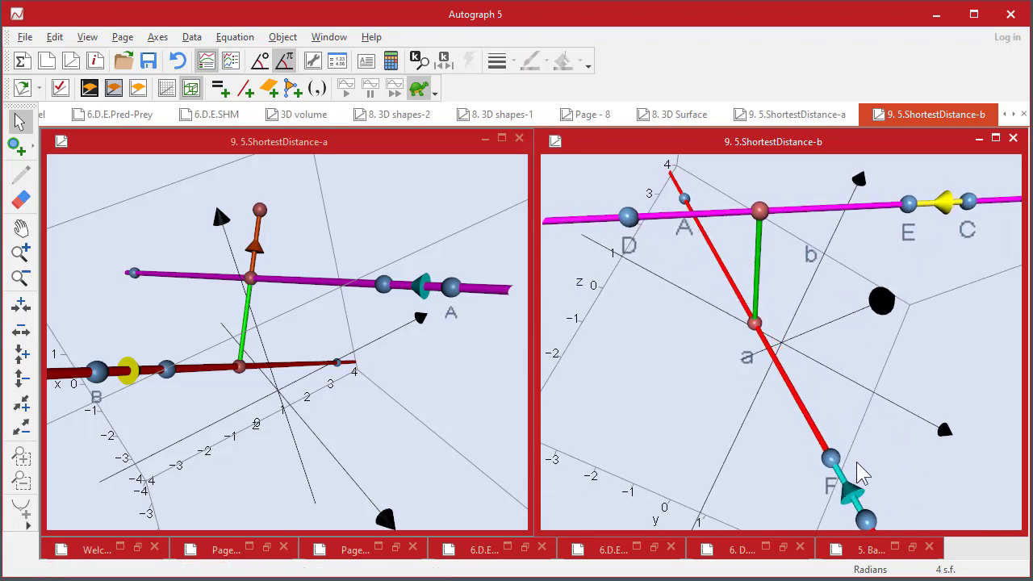
{"action": "left_click", "coordinate": [849, 488]}
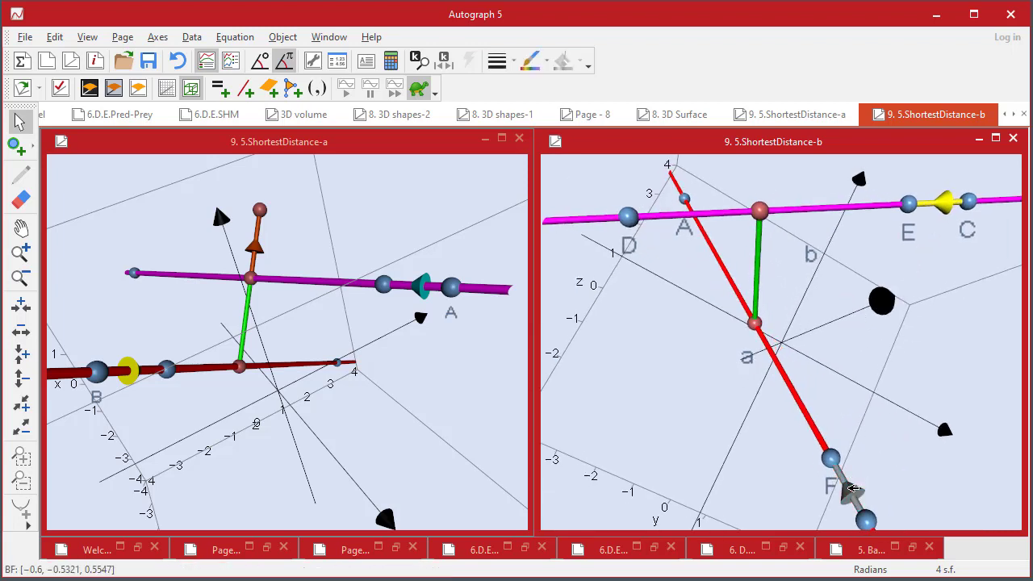
{"action": "left_click", "coordinate": [955, 201]}
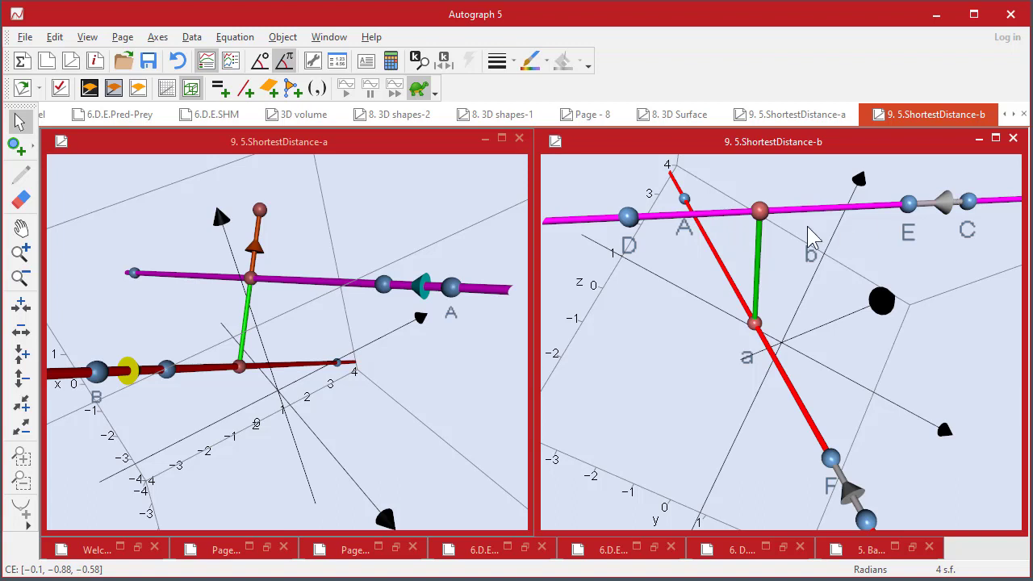
{"action": "left_click", "coordinate": [758, 208]}
{"action": "right_click", "coordinate": [566, 164]}
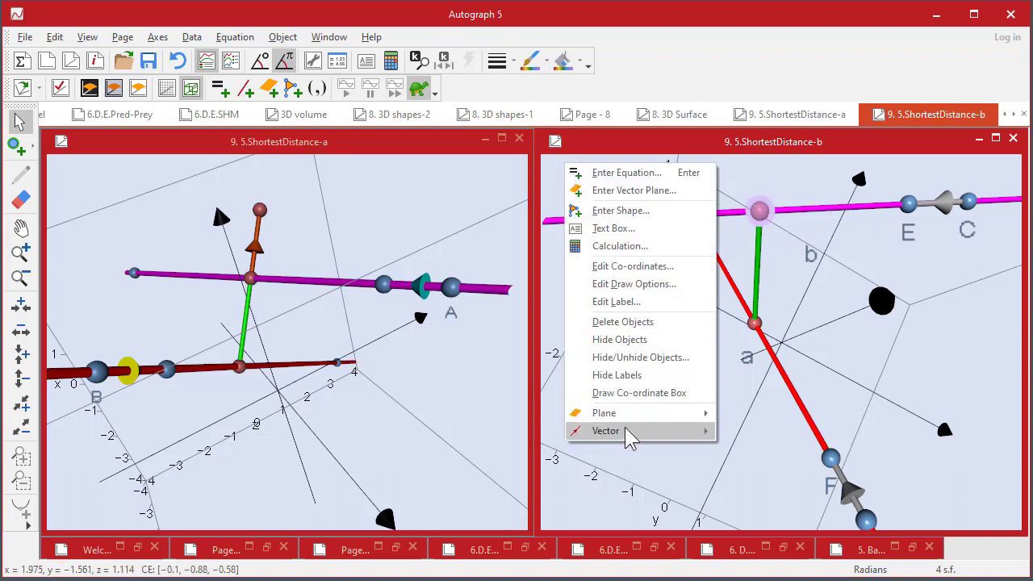
{"action": "mouse_move", "coordinate": [626, 430]}
{"action": "left_click", "coordinate": [747, 467]}
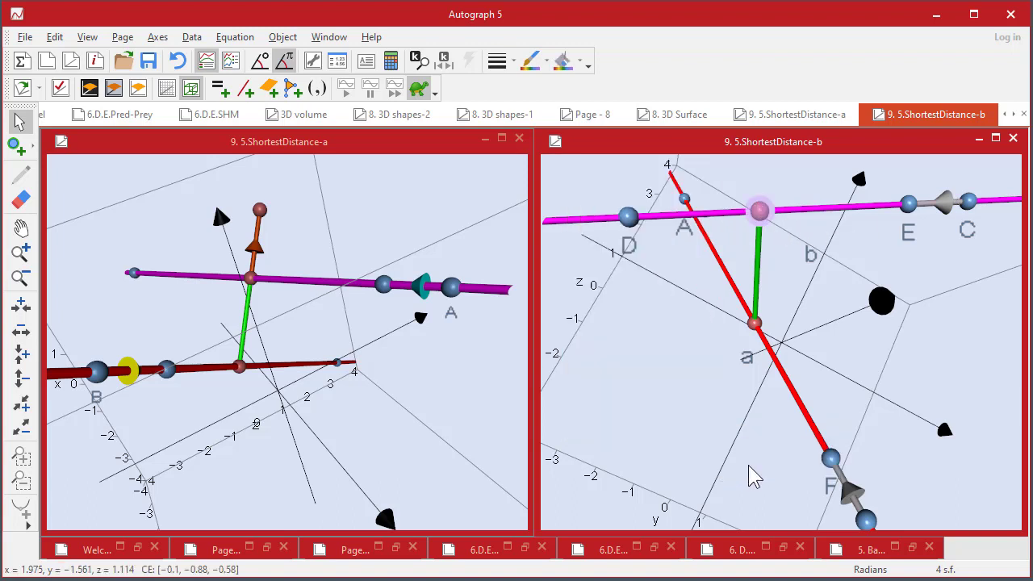
{"action": "left_click_drag", "start_coordinate": [786, 286], "coordinate": [811, 266]}
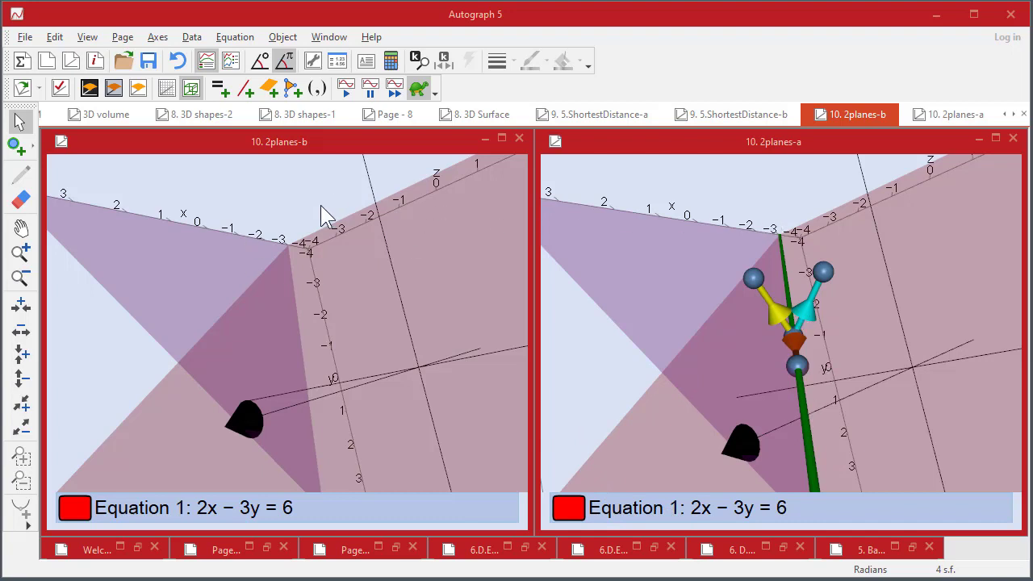
{"action": "left_click", "coordinate": [193, 242]}
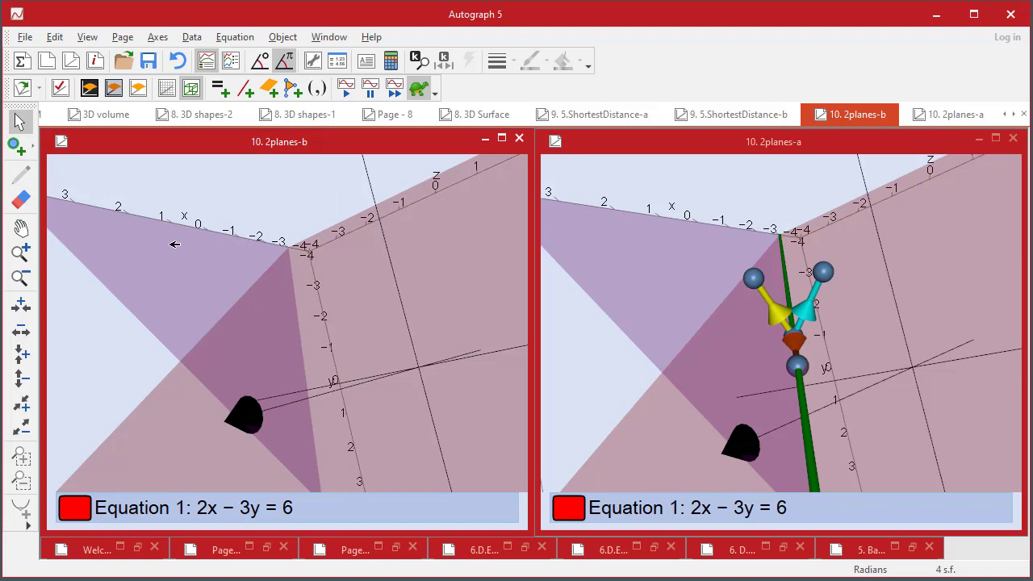
{"action": "double_click", "coordinate": [172, 243]}
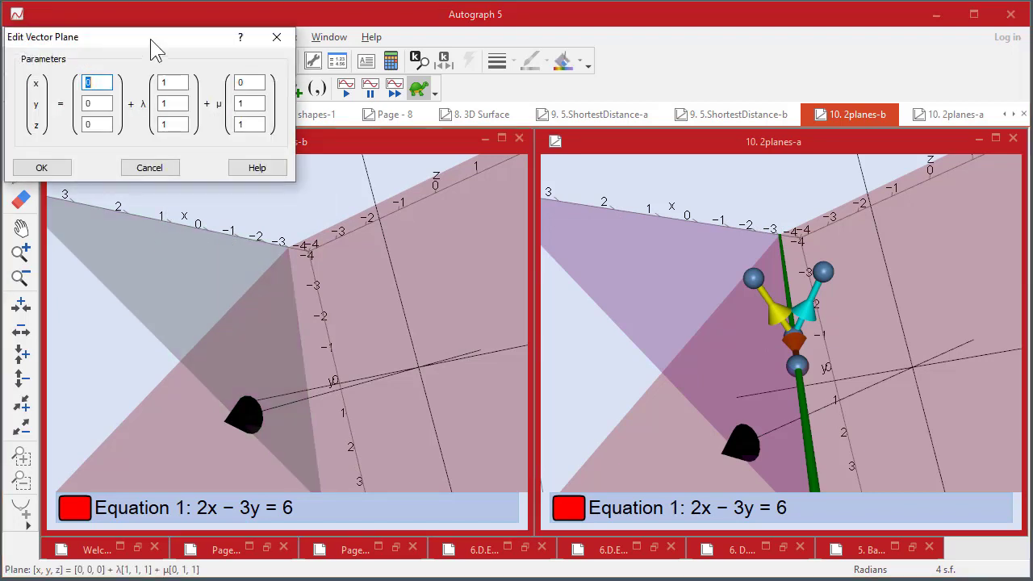
{"action": "left_click_drag", "start_coordinate": [150, 39], "coordinate": [184, 101]}
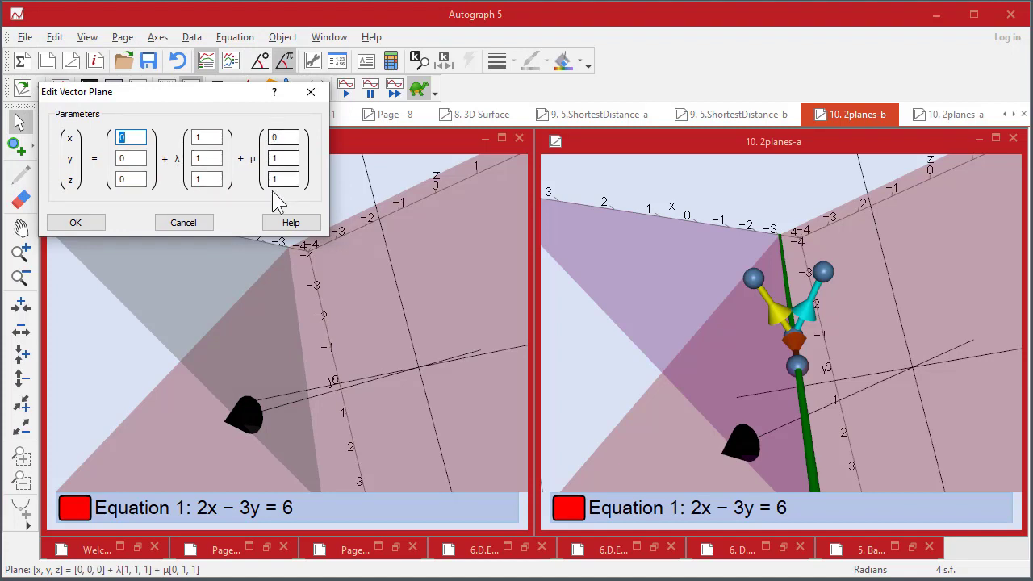
{"action": "left_click", "coordinate": [180, 230]}
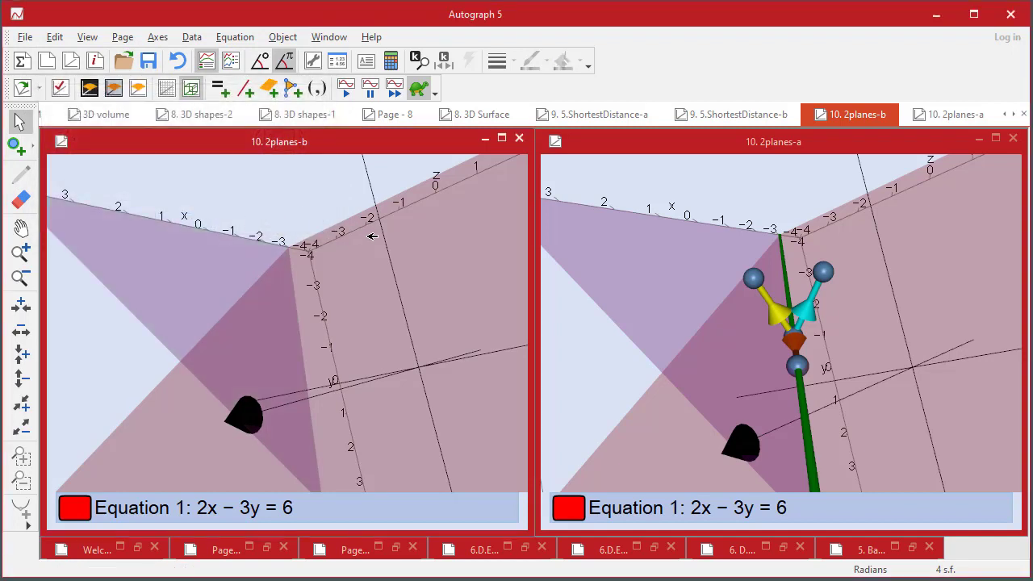
{"action": "left_click", "coordinate": [369, 236]}
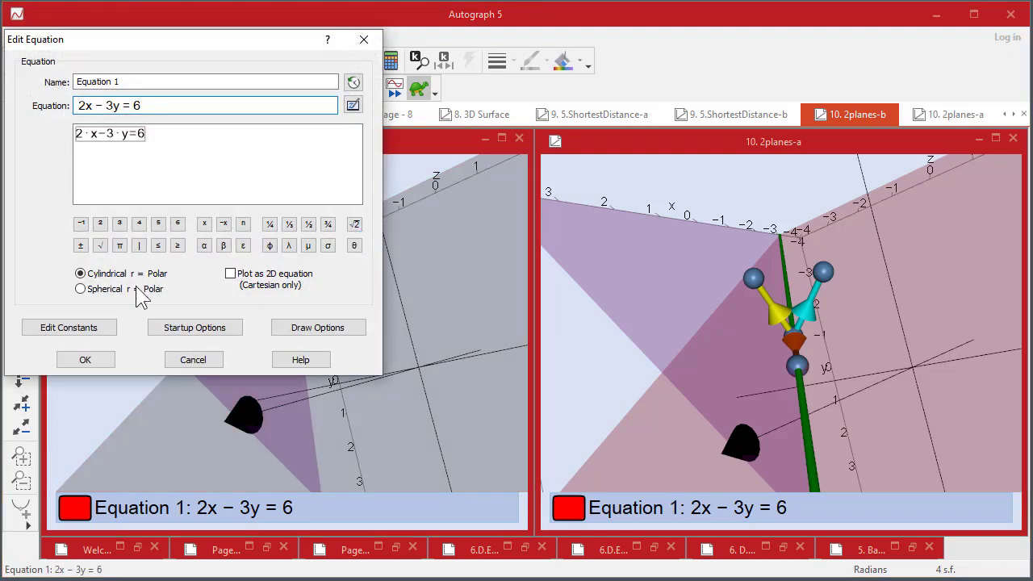
{"action": "left_click", "coordinate": [206, 360]}
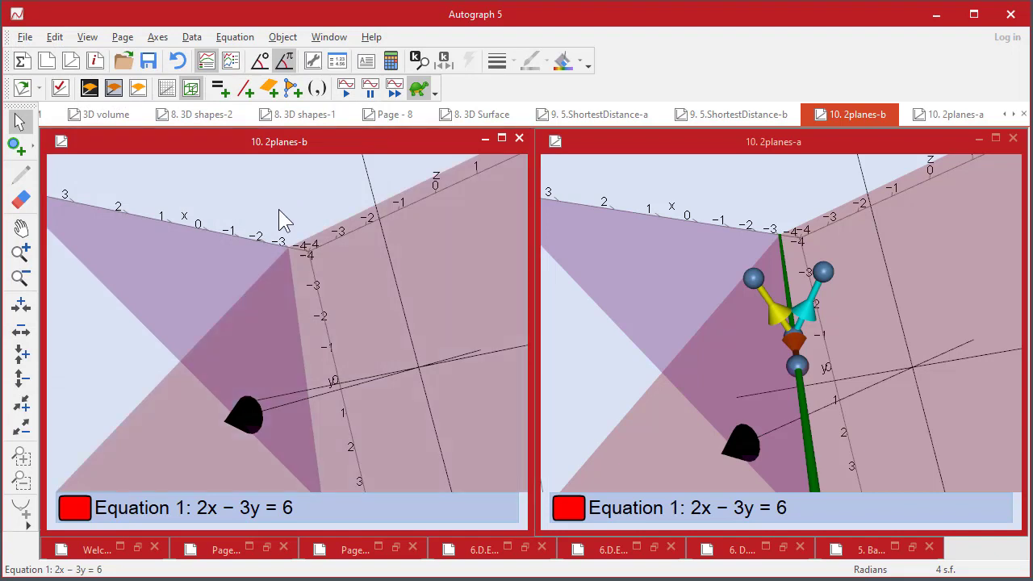
{"action": "left_click", "coordinate": [177, 257]}
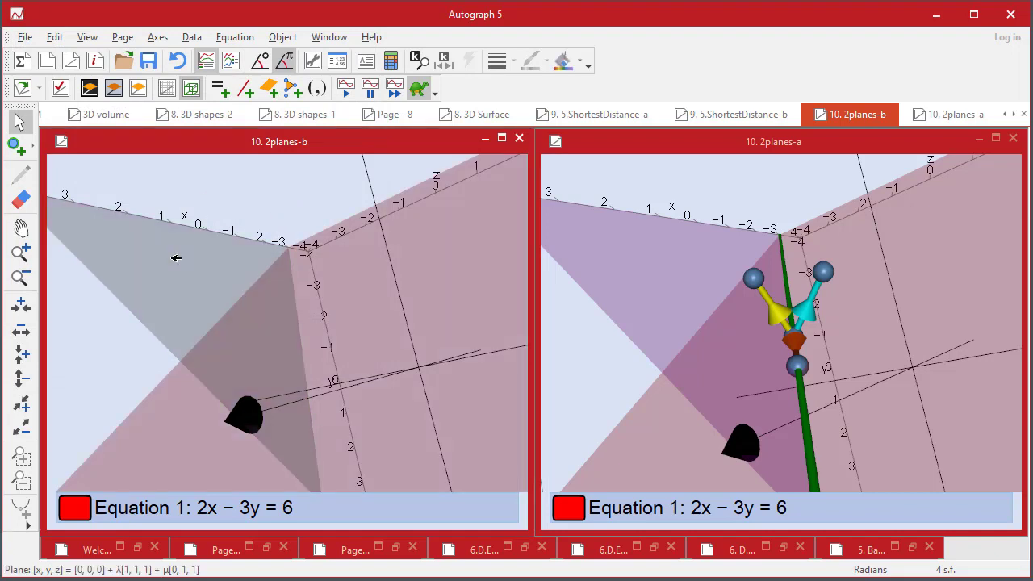
{"action": "left_click", "coordinate": [361, 258]}
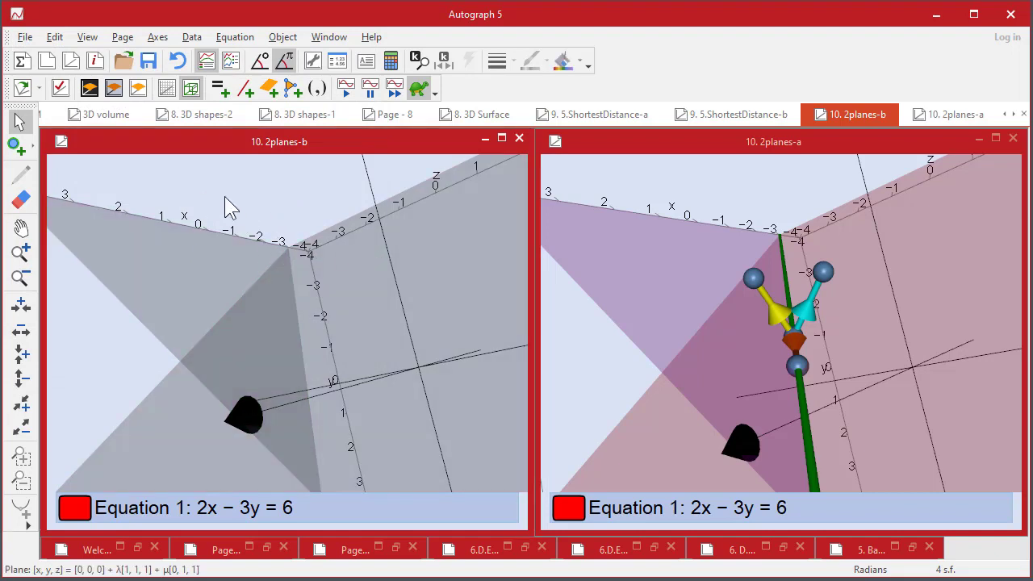
- Draw the green intersection line of the two selected planes
{"action": "right_click", "coordinate": [193, 166]}
{"action": "mouse_move", "coordinate": [246, 382]}
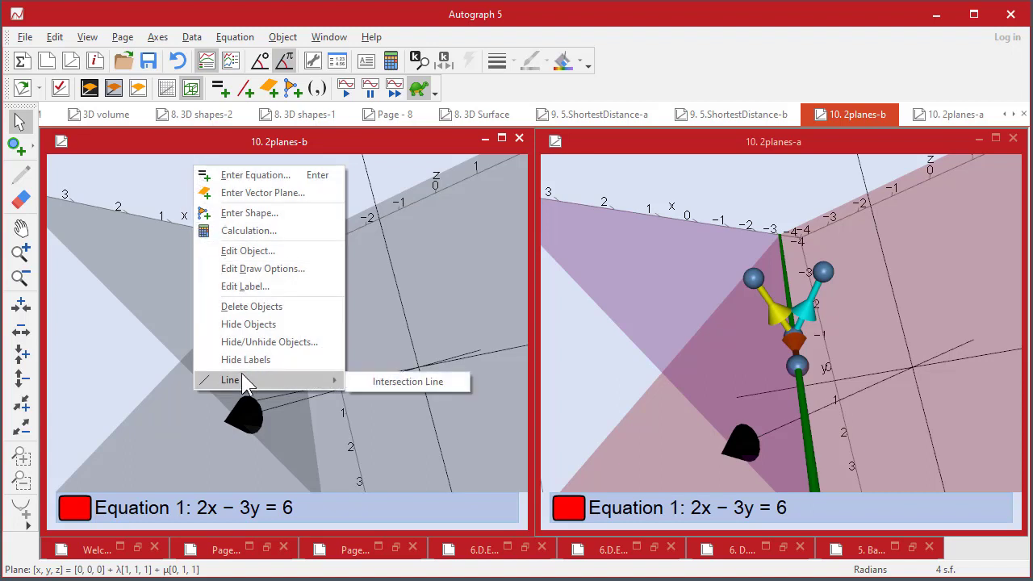
{"action": "left_click", "coordinate": [395, 379]}
{"action": "left_click", "coordinate": [290, 186]}
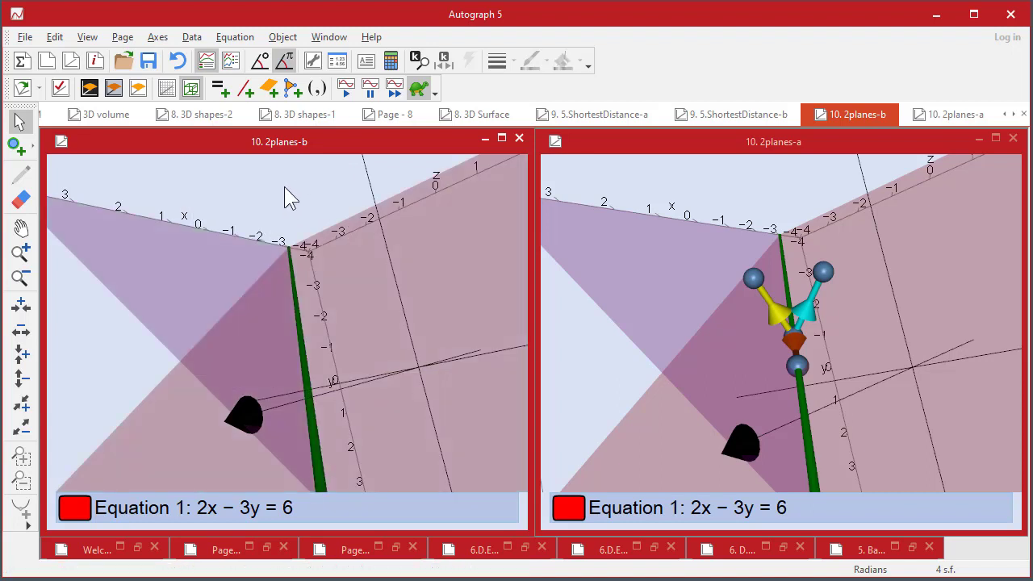
{"action": "left_click", "coordinate": [312, 373]}
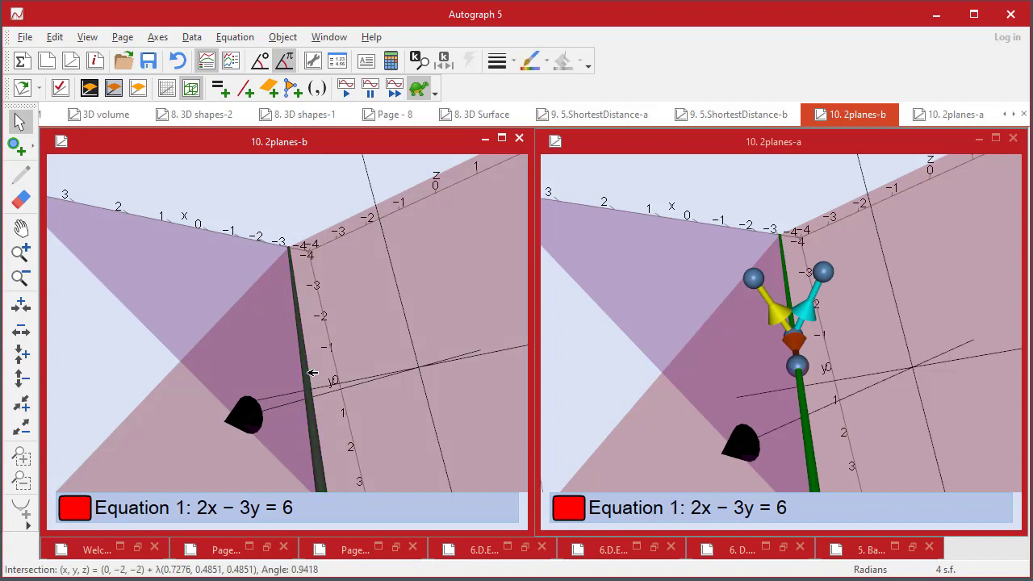
- Show the intersection line's Status Box with the angle in degrees, 53.96, then close it
{"action": "double_click", "coordinate": [193, 571]}
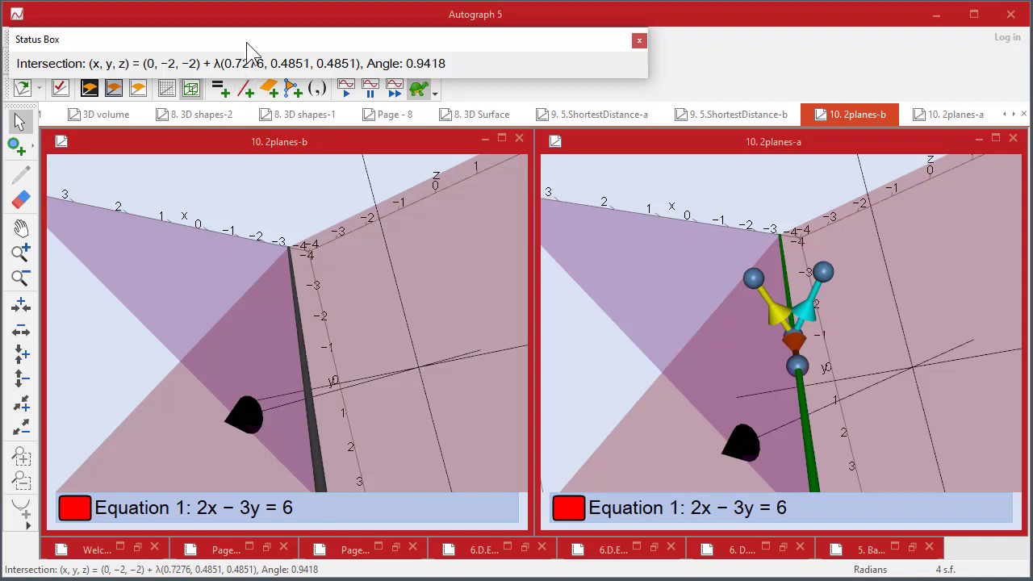
{"action": "left_click_drag", "start_coordinate": [242, 33], "coordinate": [301, 145]}
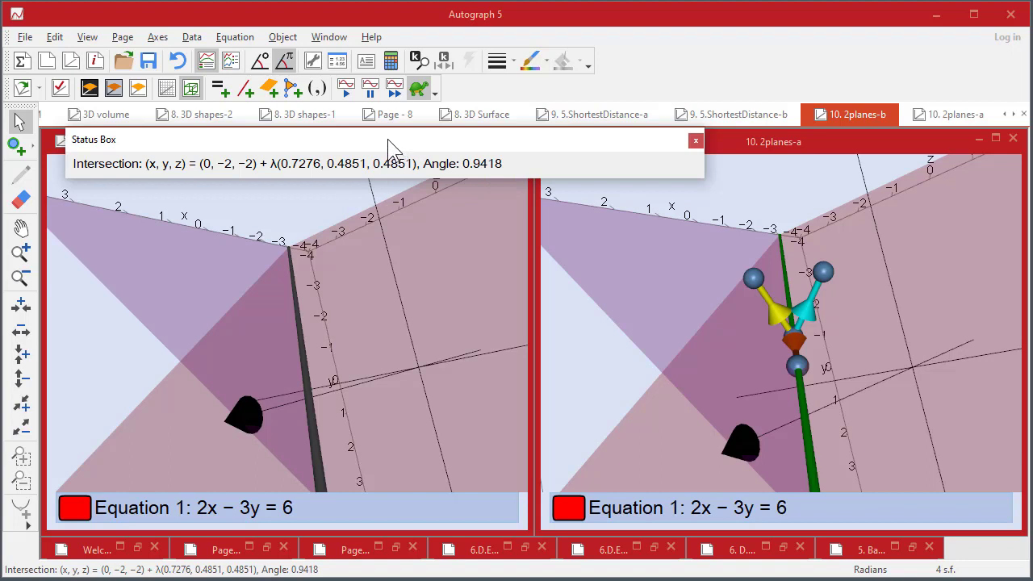
{"action": "left_click_drag", "start_coordinate": [387, 147], "coordinate": [383, 144]}
{"action": "left_click", "coordinate": [267, 61]}
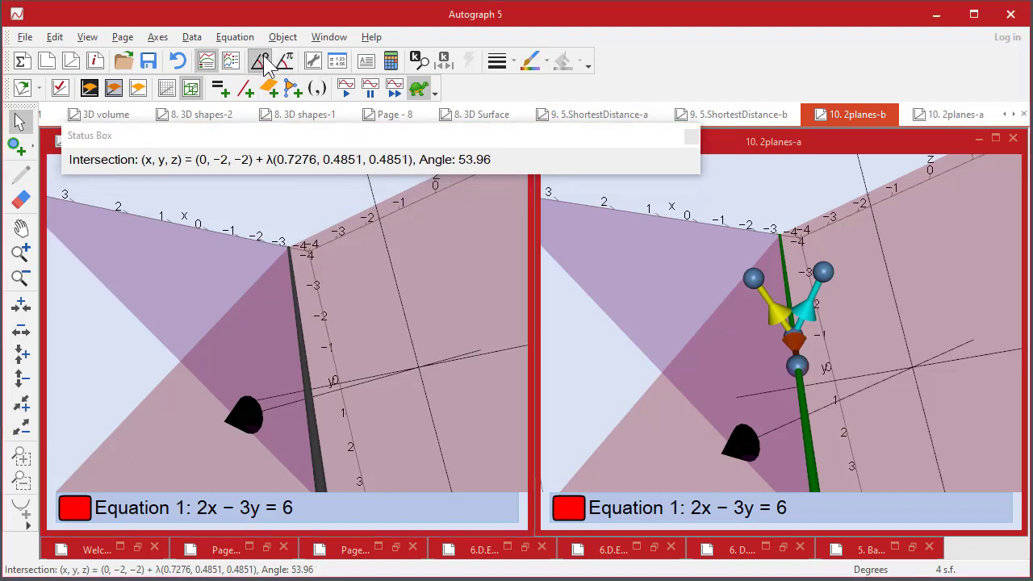
{"action": "left_click", "coordinate": [692, 137]}
{"action": "left_click", "coordinate": [259, 209]}
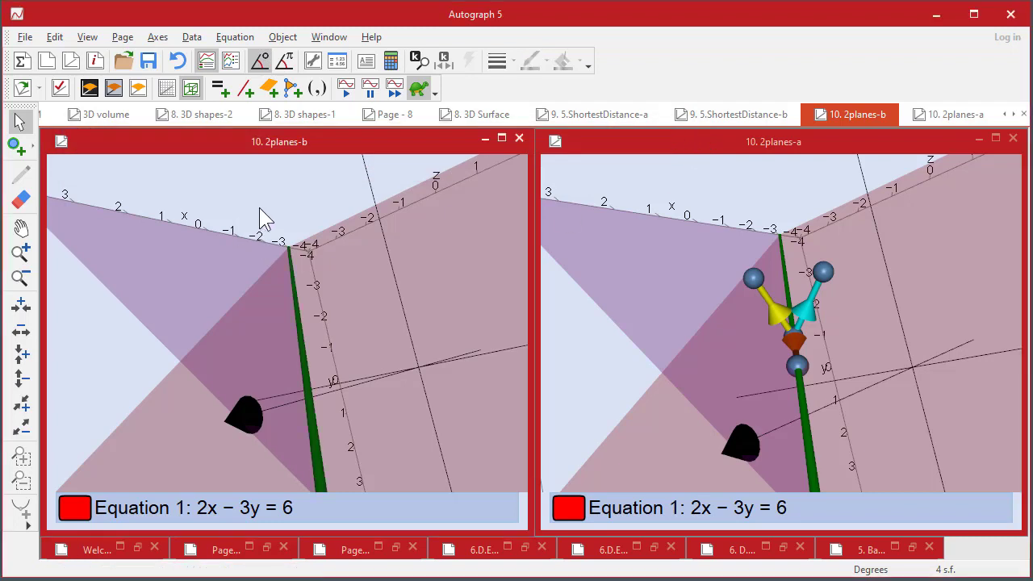
- Place point A on the green intersection line and slide it with arrow keys to (0.9, −1.4, −1.4)
{"action": "left_click", "coordinate": [18, 145]}
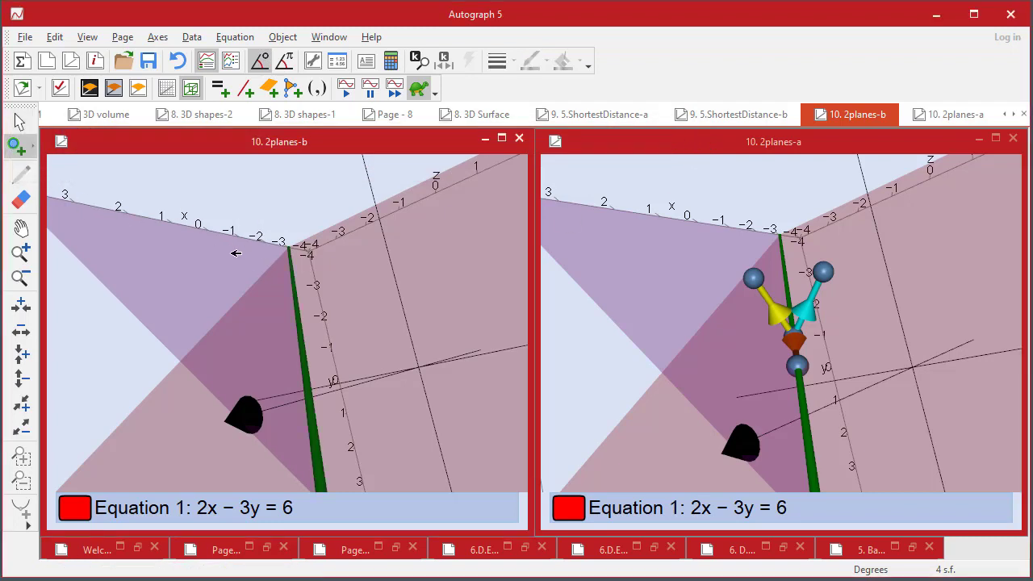
{"action": "left_click", "coordinate": [305, 323]}
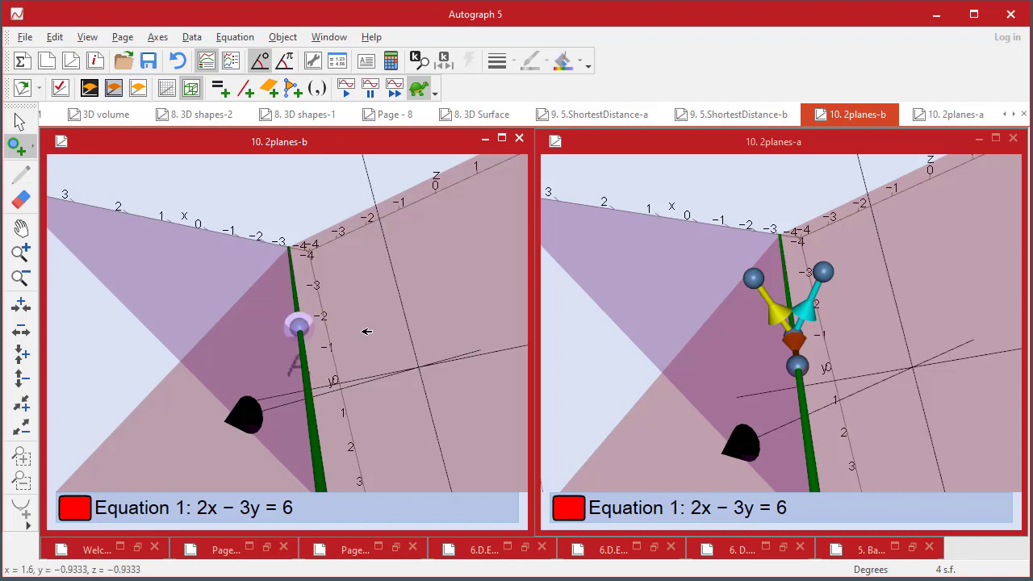
{"action": "key", "text": "Left"}
{"action": "key", "text": "Left"}
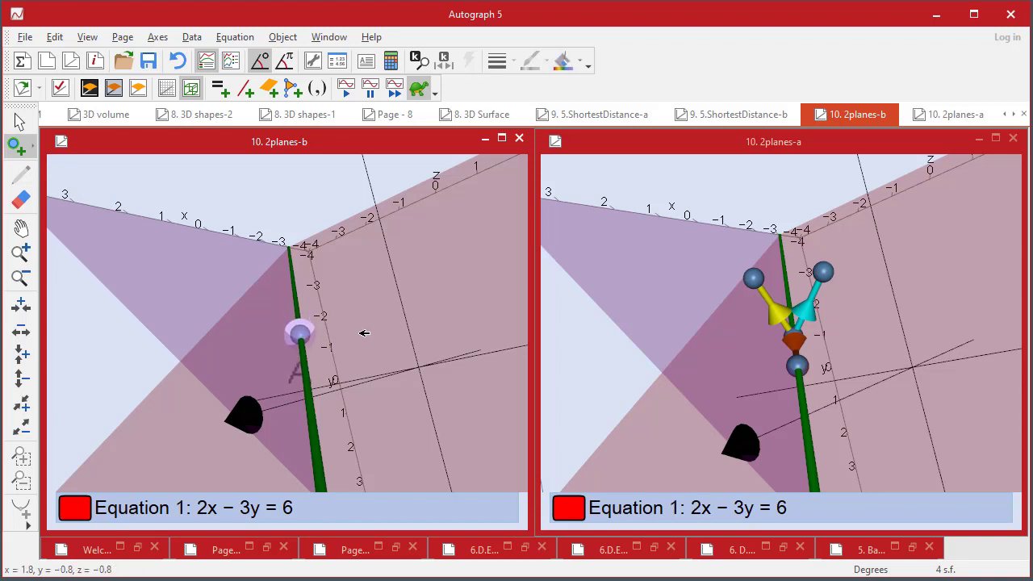
{"action": "key", "text": "Left"}
{"action": "key", "text": "Left"}
{"action": "key", "text": "Left"}
{"action": "key", "text": "Left"}
{"action": "key", "text": "Left"}
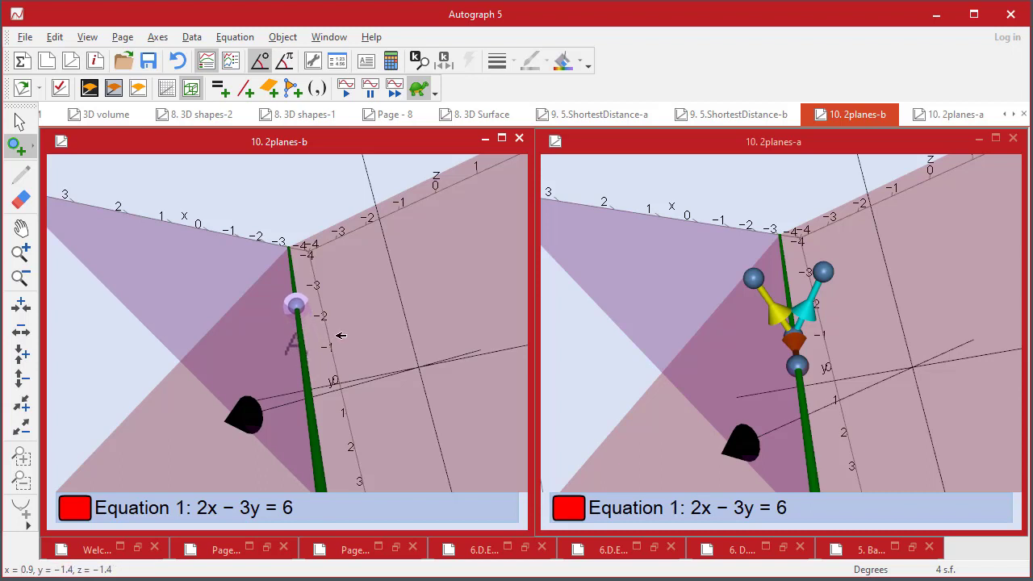
{"action": "left_click", "coordinate": [19, 121]}
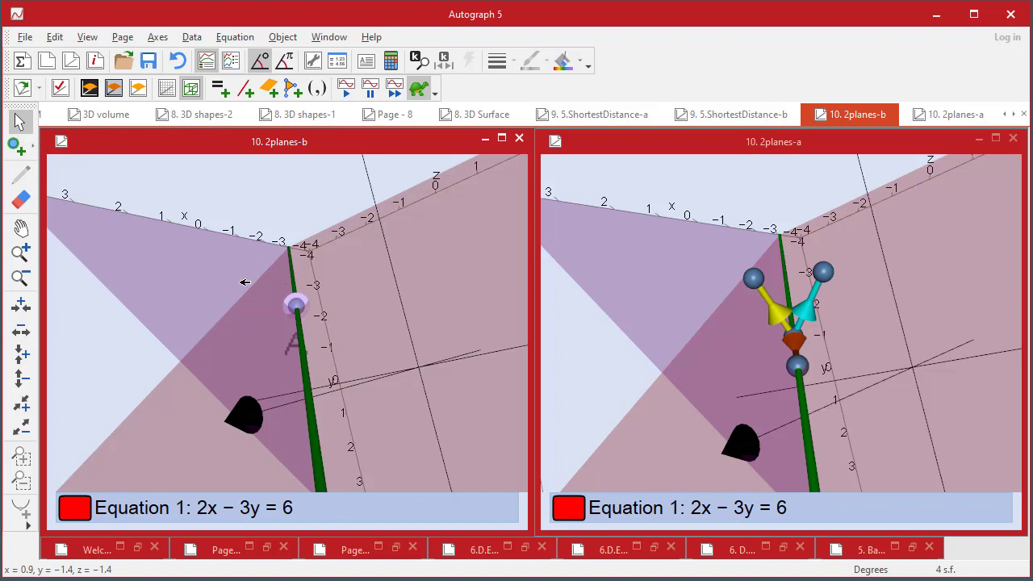
{"action": "left_click", "coordinate": [184, 261]}
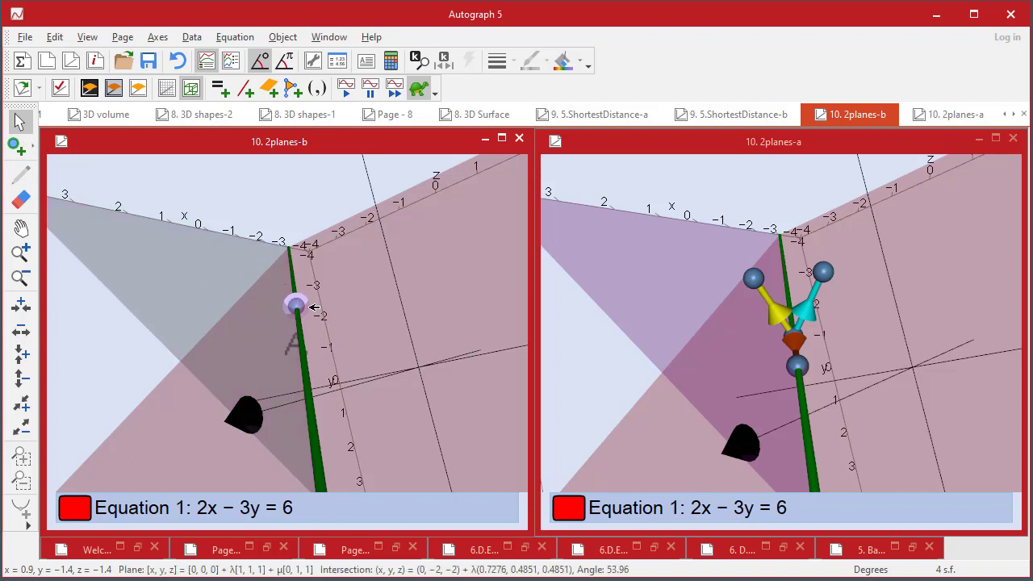
- Add a normal unit vector to the selected plane
{"action": "right_click", "coordinate": [275, 166]}
{"action": "mouse_move", "coordinate": [383, 488]}
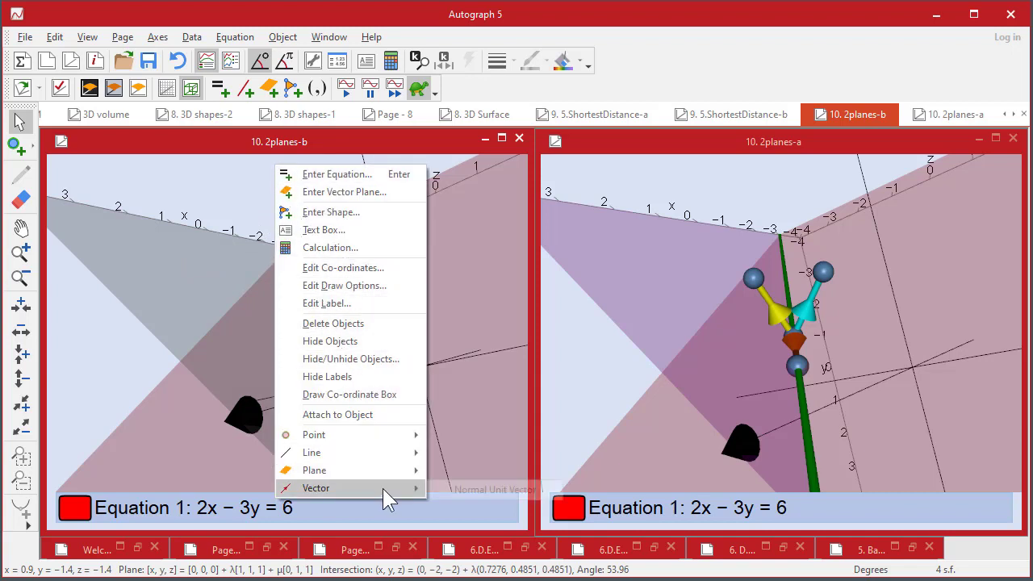
{"action": "left_click", "coordinate": [470, 488]}
{"action": "left_click", "coordinate": [284, 220]}
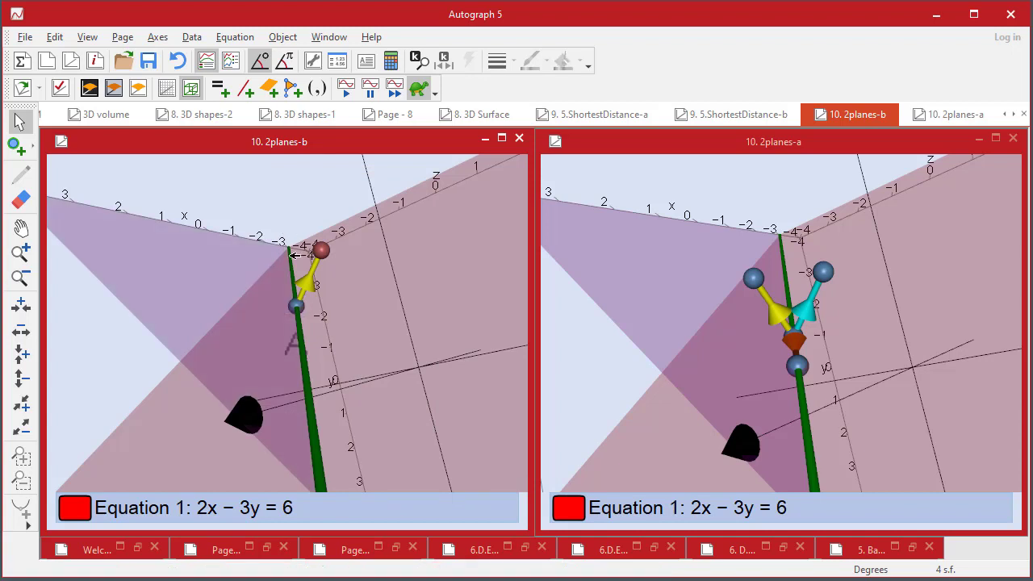
- Select point A and the plane in the left view, then add that plane's normal unit vector
{"action": "left_click", "coordinate": [296, 305]}
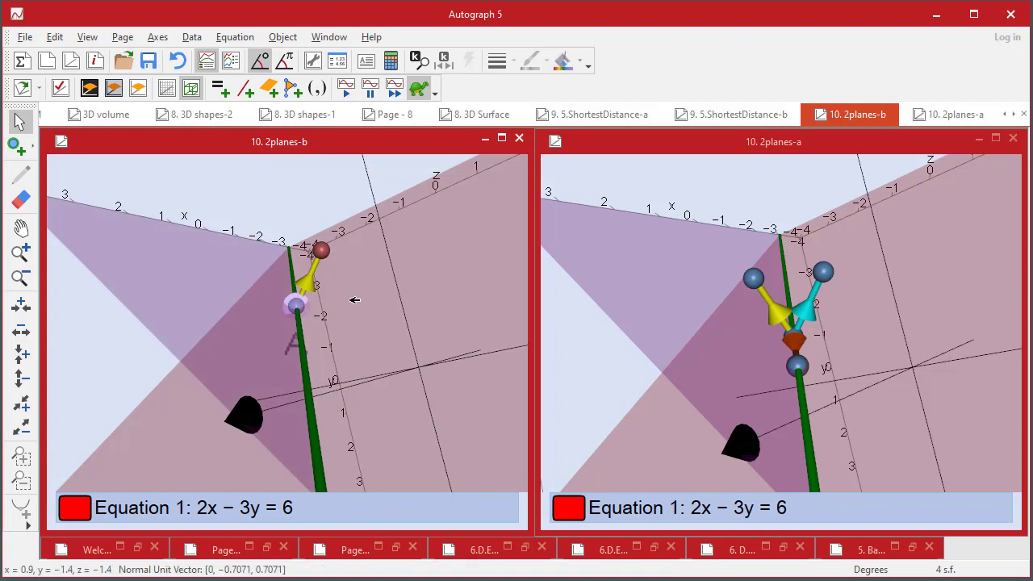
{"action": "left_click", "coordinate": [354, 300]}
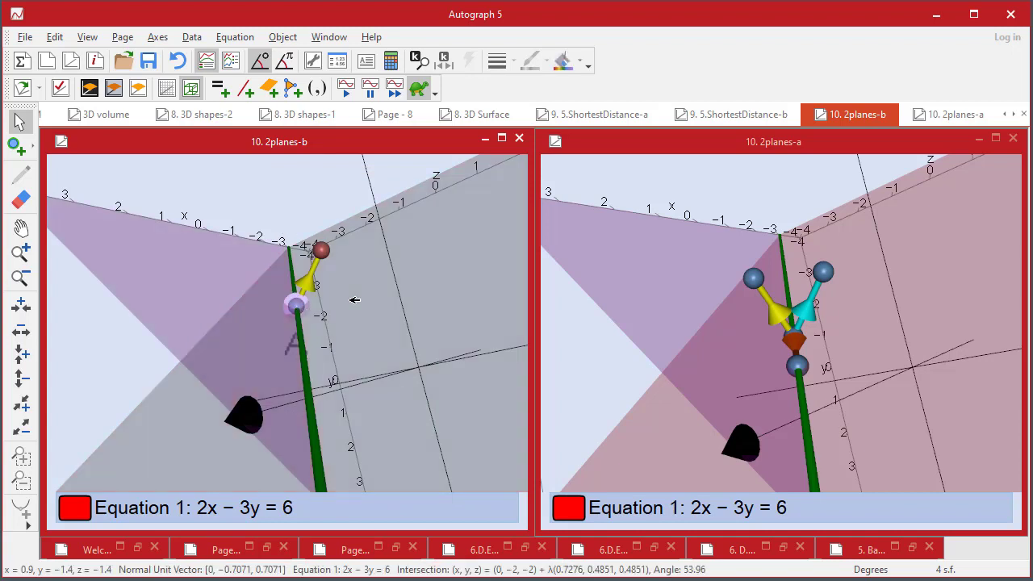
{"action": "right_click", "coordinate": [101, 162]}
{"action": "mouse_move", "coordinate": [232, 487]}
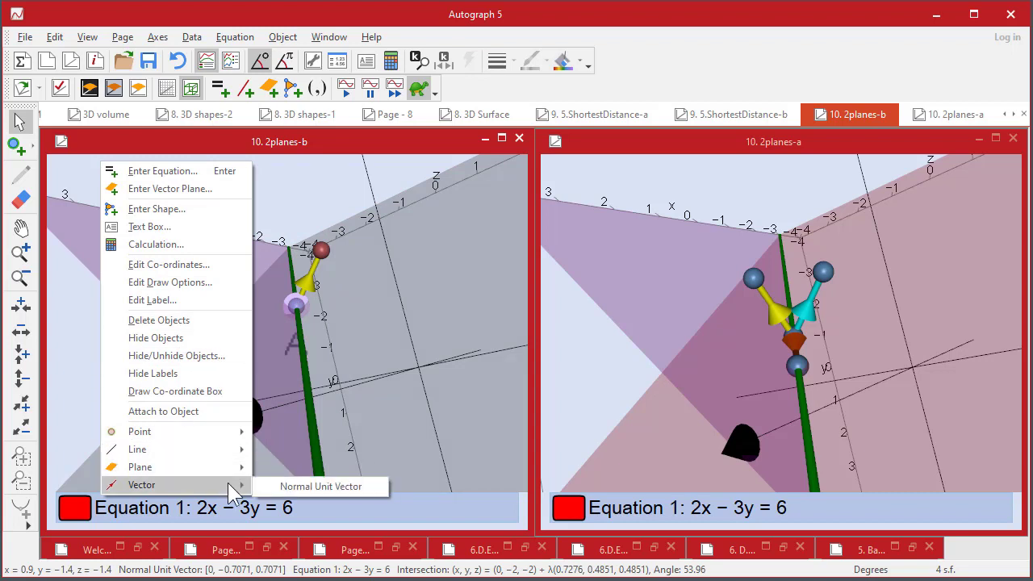
{"action": "left_click", "coordinate": [308, 484]}
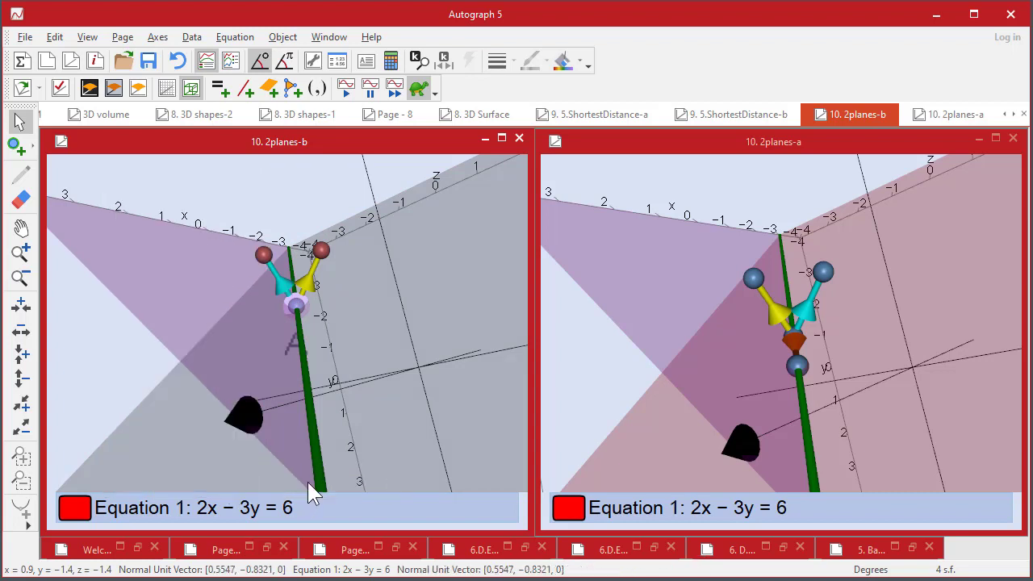
- Select the yellow and cyan normals, the intersection line and its point to inspect them
{"action": "left_click", "coordinate": [221, 219]}
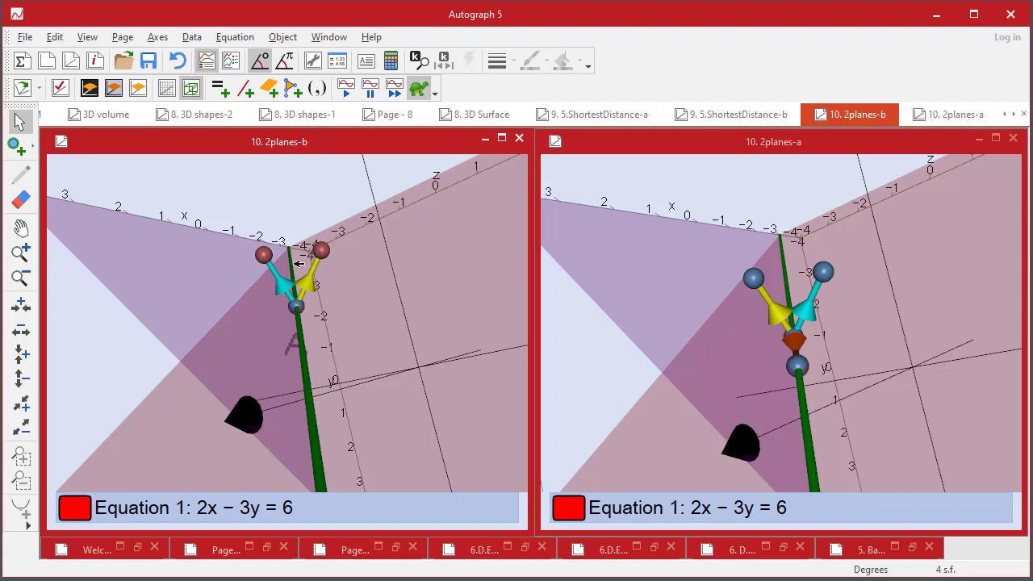
{"action": "left_click", "coordinate": [314, 285]}
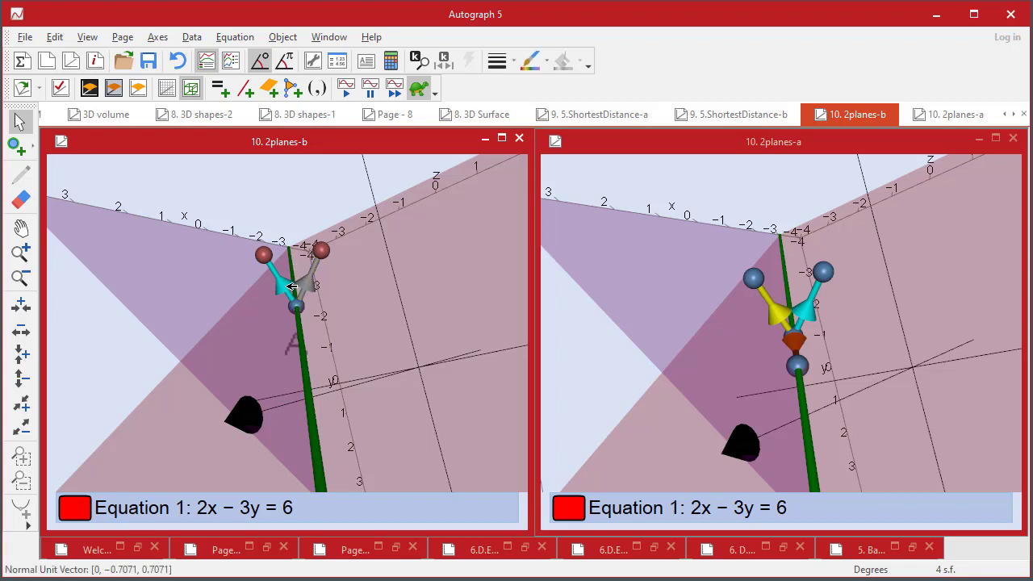
{"action": "left_click", "coordinate": [284, 286], "text": "shift"}
{"action": "left_click", "coordinate": [299, 307], "text": "shift"}
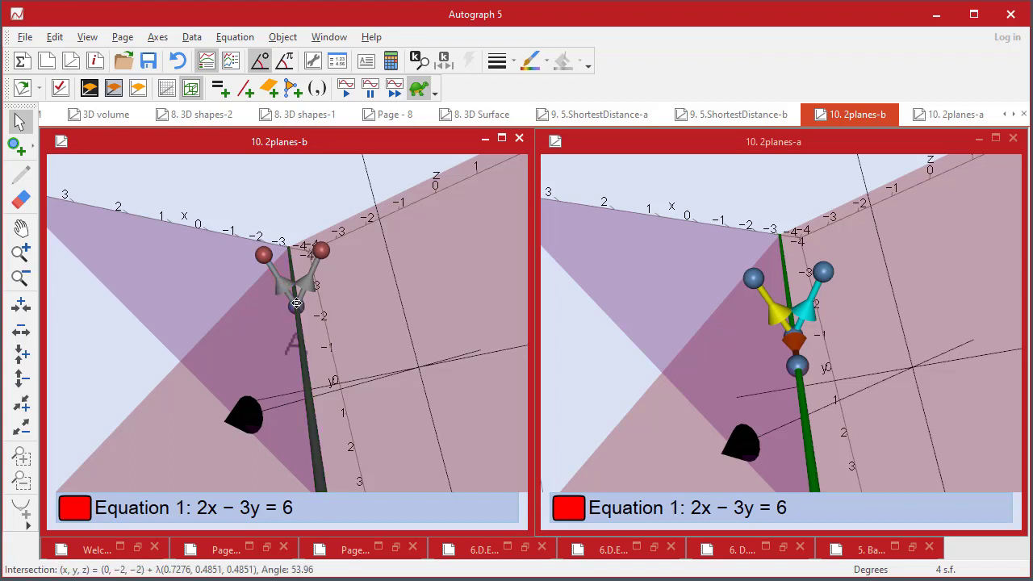
{"action": "left_click", "coordinate": [297, 304], "text": "shift"}
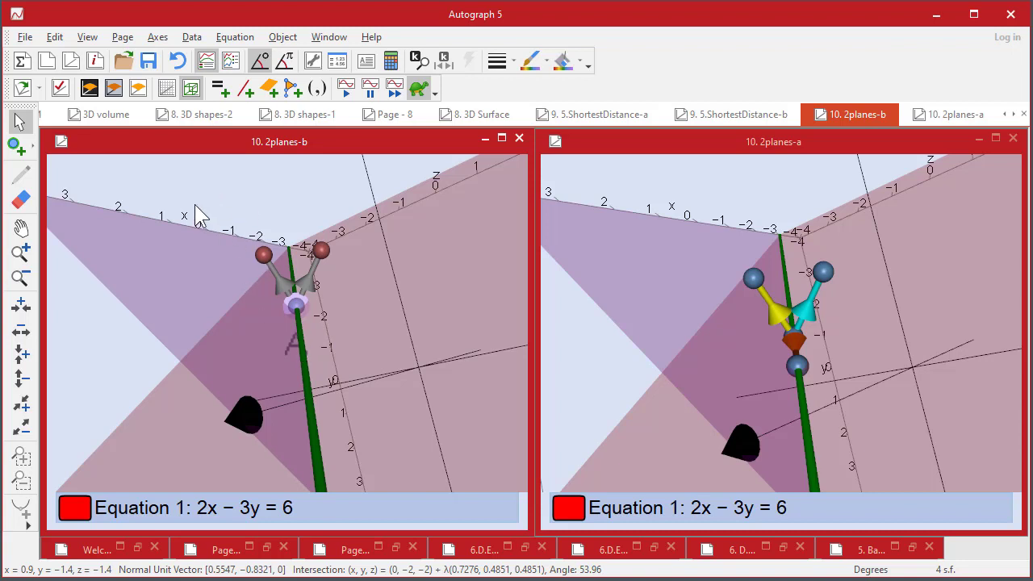
- Draw the cross product of the two normal vectors and rotate the 3D view to inspect it
{"action": "right_click", "coordinate": [180, 171]}
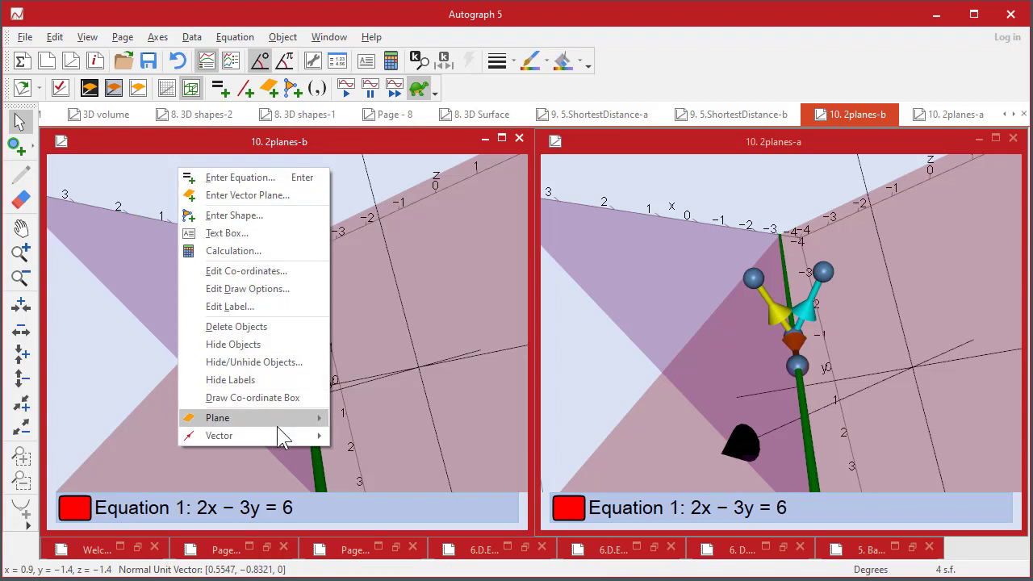
{"action": "mouse_move", "coordinate": [283, 433]}
{"action": "left_click", "coordinate": [388, 473]}
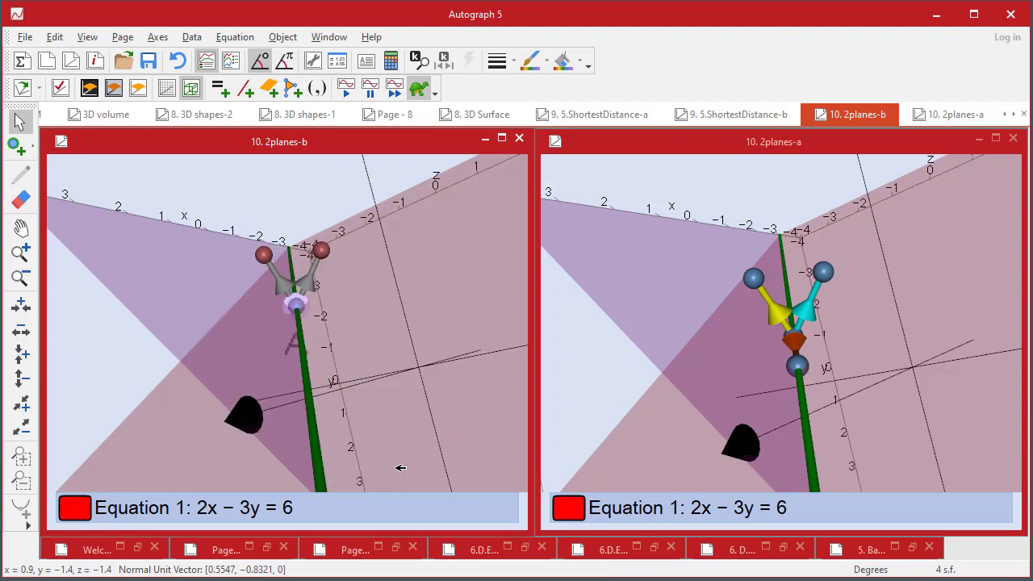
{"action": "mouse_move", "coordinate": [309, 180]}
{"action": "left_mouse_down"}
{"action": "mouse_move", "coordinate": [273, 440]}
{"action": "mouse_move", "coordinate": [330, 177]}
{"action": "left_mouse_up"}
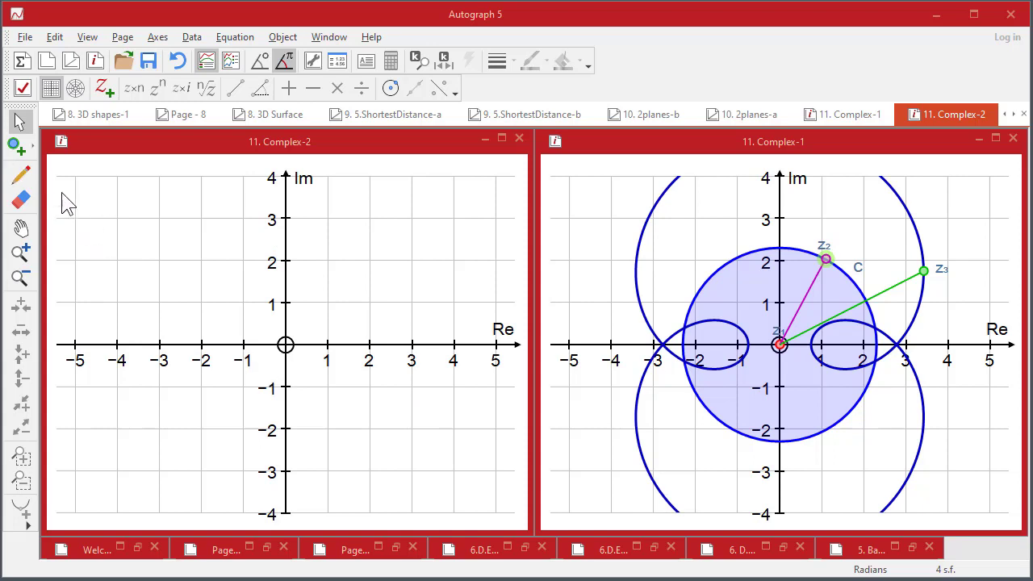
- Plot z1 at 2.1+i and z2 at 1+2i, then show their sum z2+z1
{"action": "left_click", "coordinate": [16, 146]}
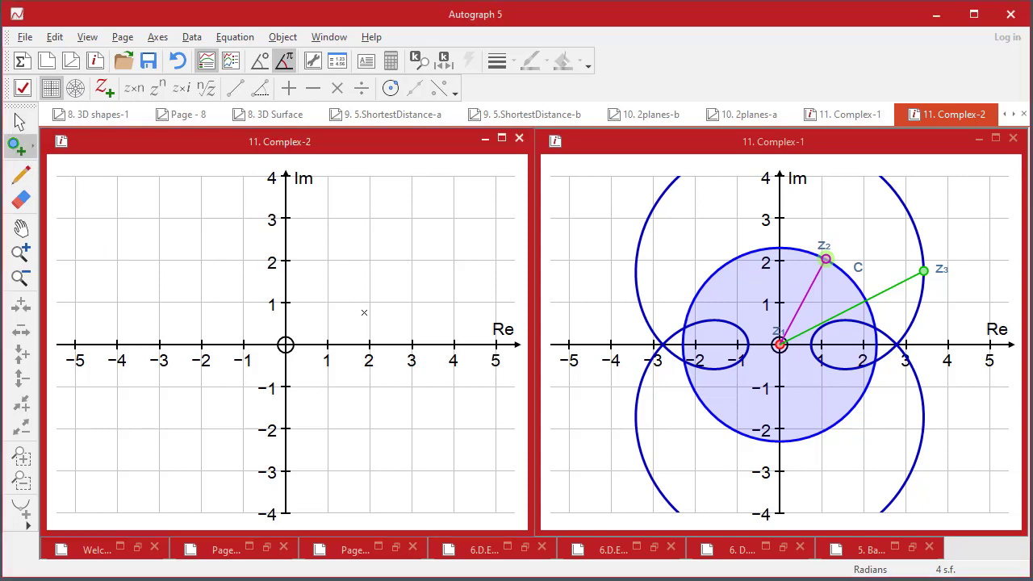
{"action": "left_click", "coordinate": [374, 303]}
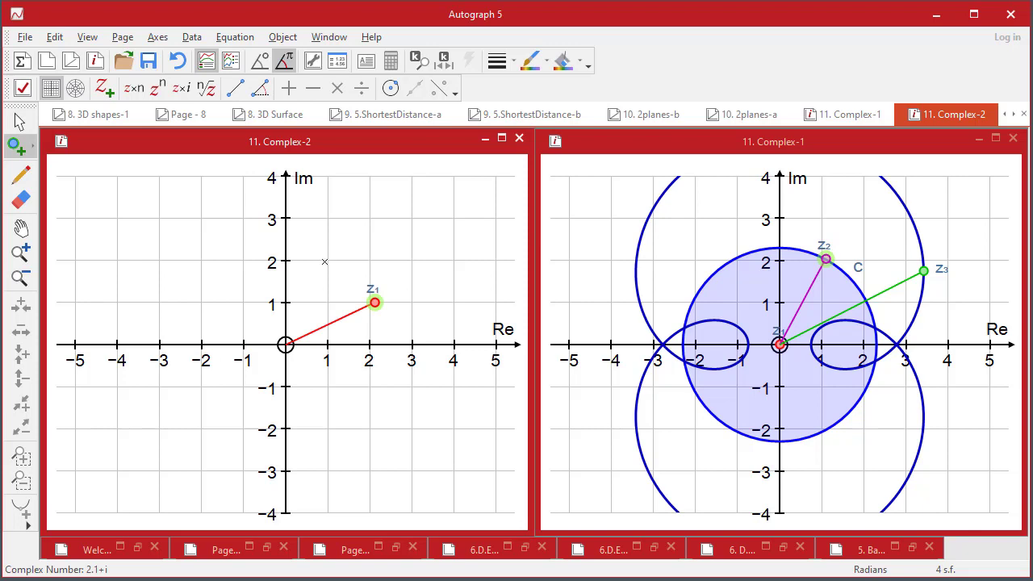
{"action": "left_click", "coordinate": [326, 260]}
{"action": "left_click", "coordinate": [20, 121]}
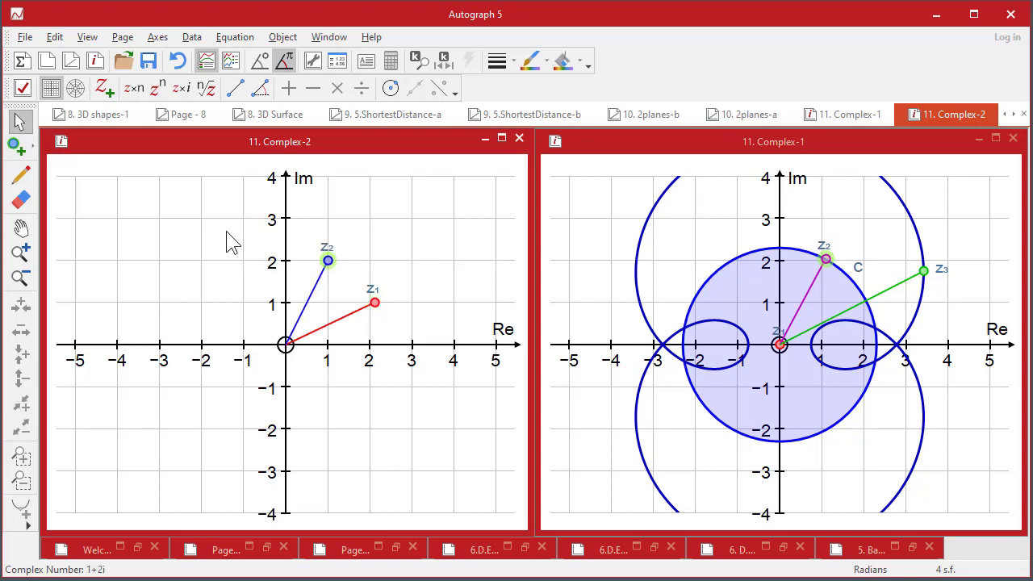
{"action": "left_click", "coordinate": [376, 304], "text": "shift"}
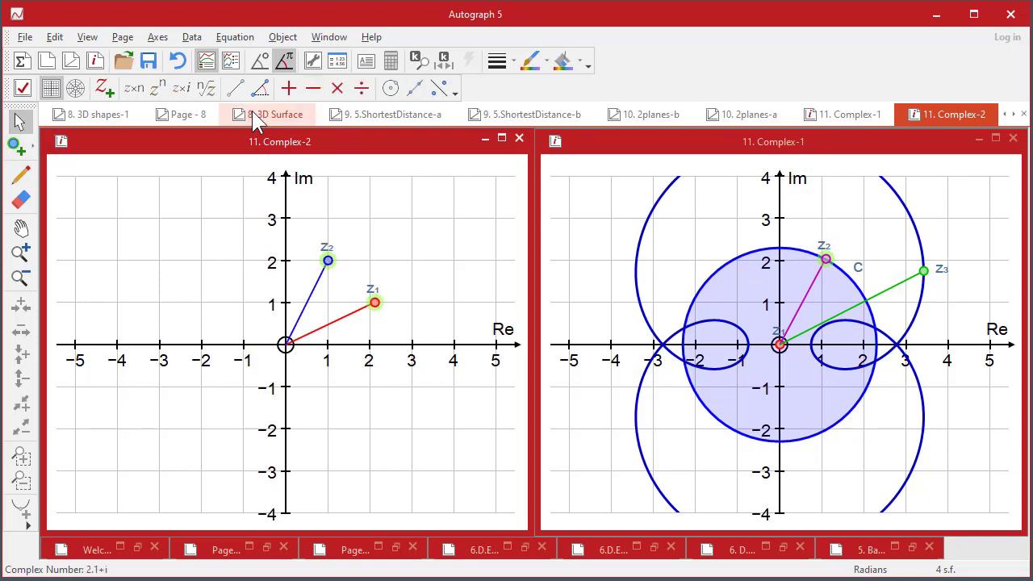
{"action": "left_click", "coordinate": [291, 90]}
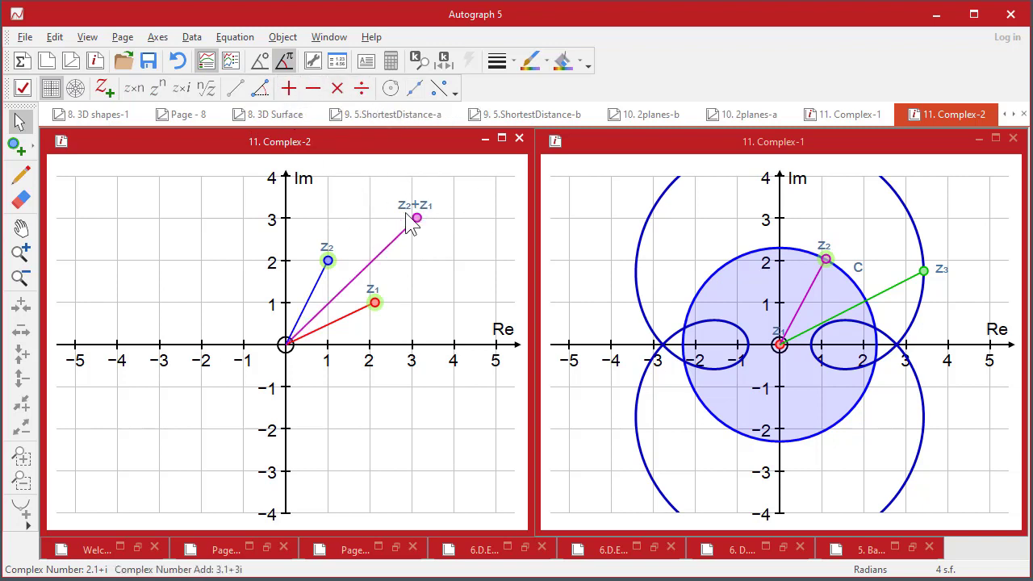
- Show iz2 by multiplying z2 alone by i
{"action": "left_click", "coordinate": [422, 327]}
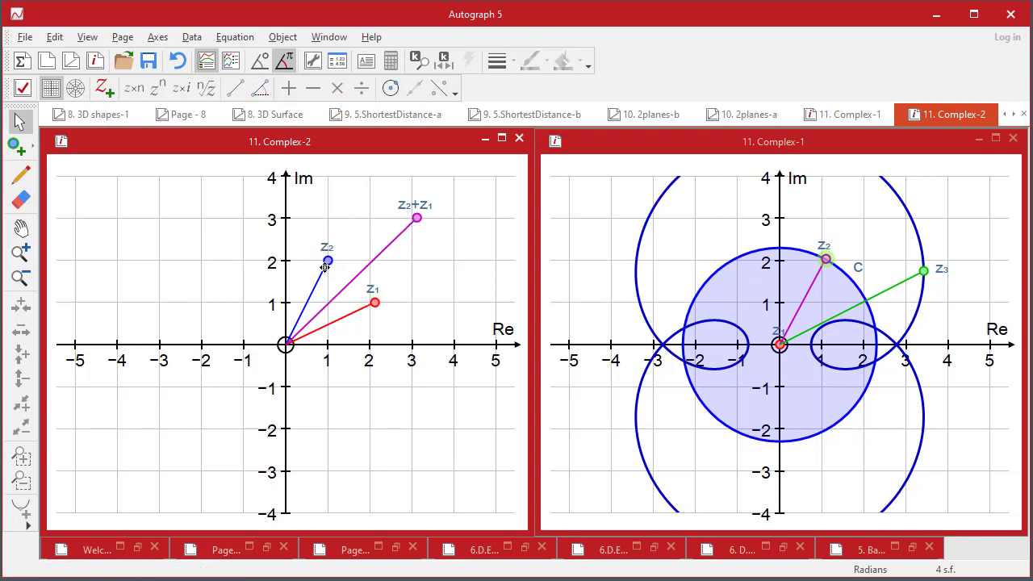
{"action": "left_click", "coordinate": [329, 262]}
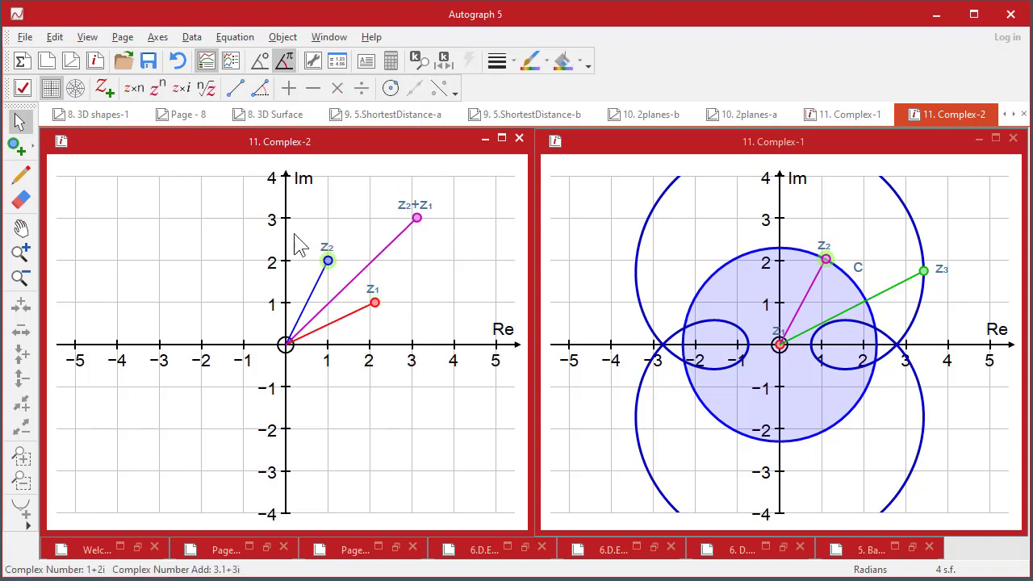
{"action": "left_click", "coordinate": [178, 87]}
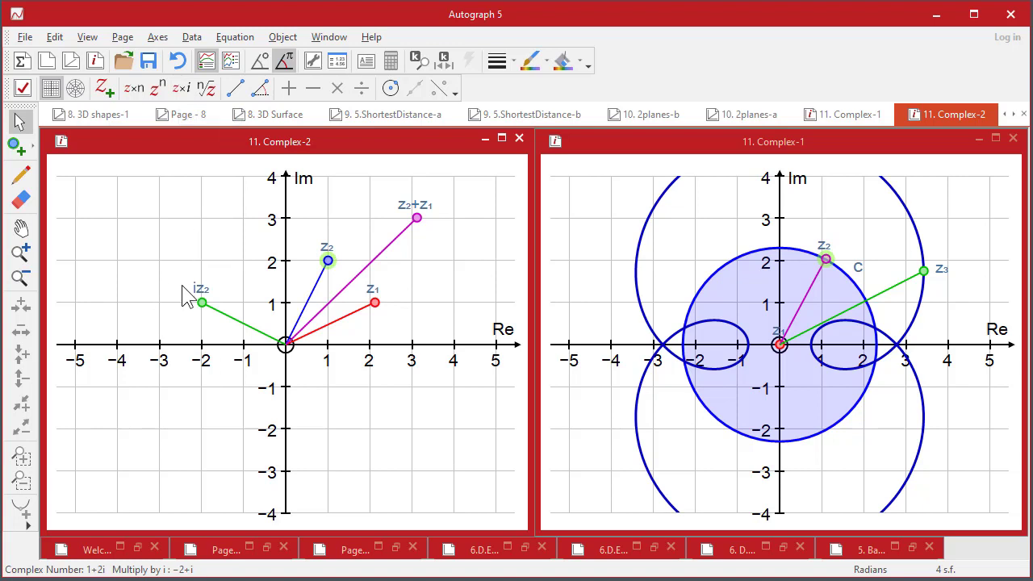
- Delete all points and their dependents, then plot a new z1 near 4
{"action": "left_click_drag", "start_coordinate": [173, 197], "coordinate": [440, 376]}
{"action": "key", "text": "Delete"}
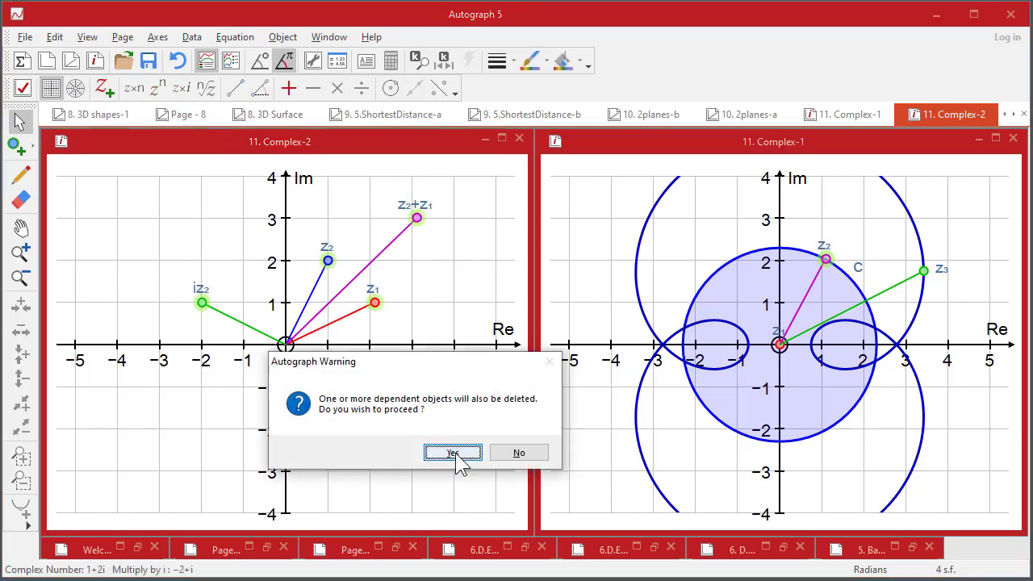
{"action": "left_click", "coordinate": [461, 454]}
{"action": "left_click", "coordinate": [18, 145]}
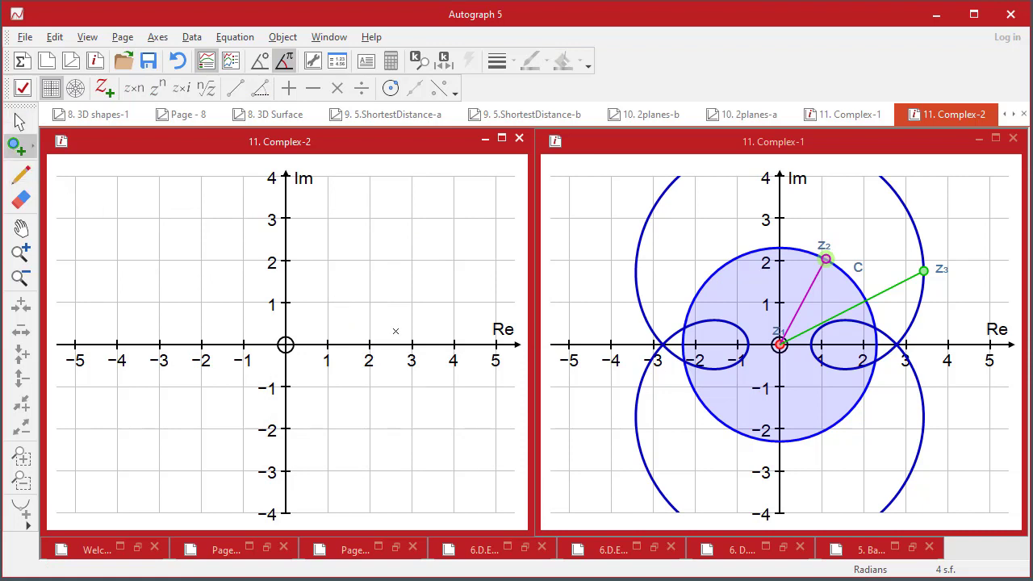
{"action": "left_click", "coordinate": [453, 347]}
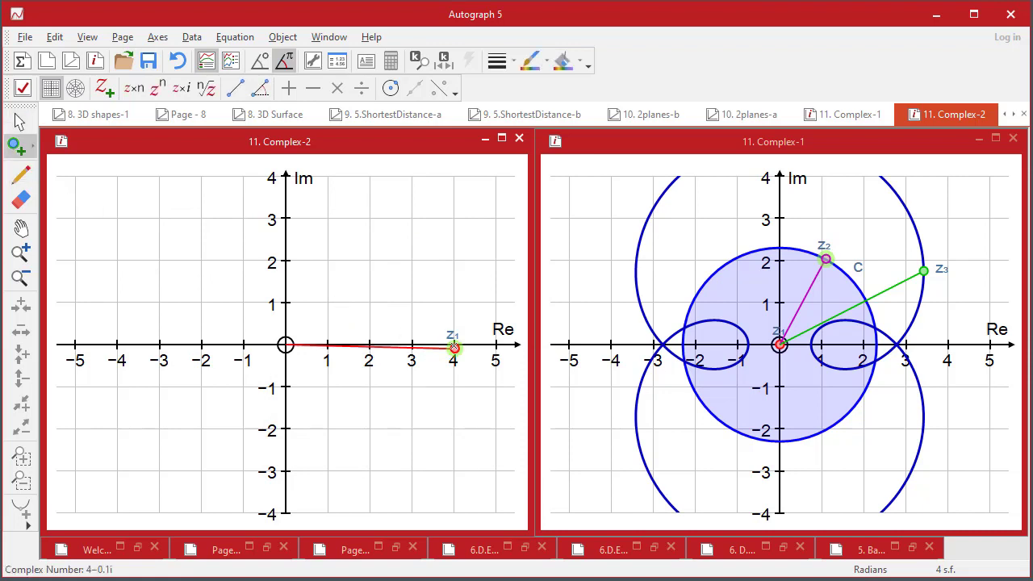
- Snap z1 onto 4 and create its nth roots, raising the order from 2 to 3
{"action": "left_click_drag", "start_coordinate": [453, 346], "coordinate": [454, 344]}
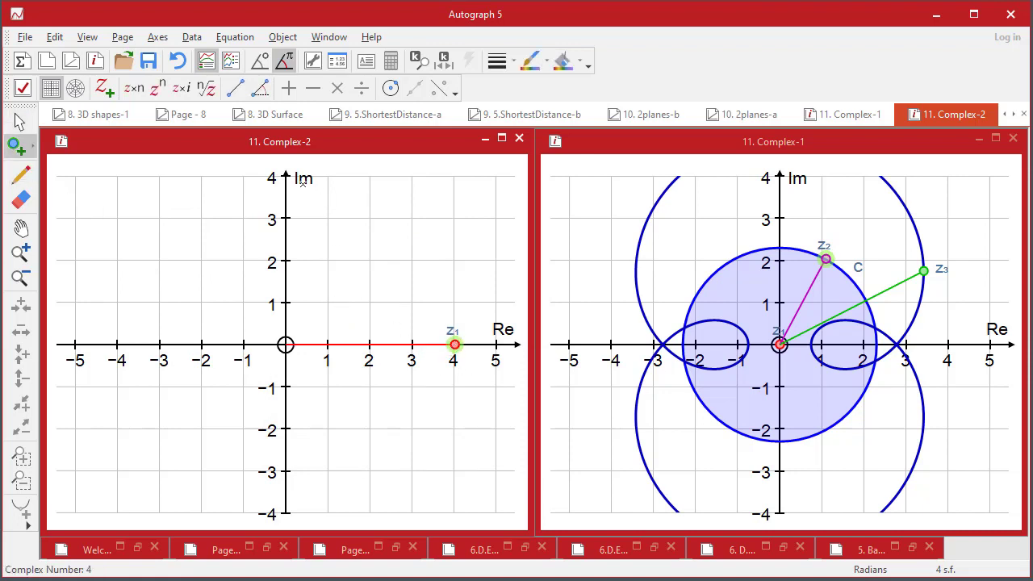
{"action": "left_click", "coordinate": [204, 89]}
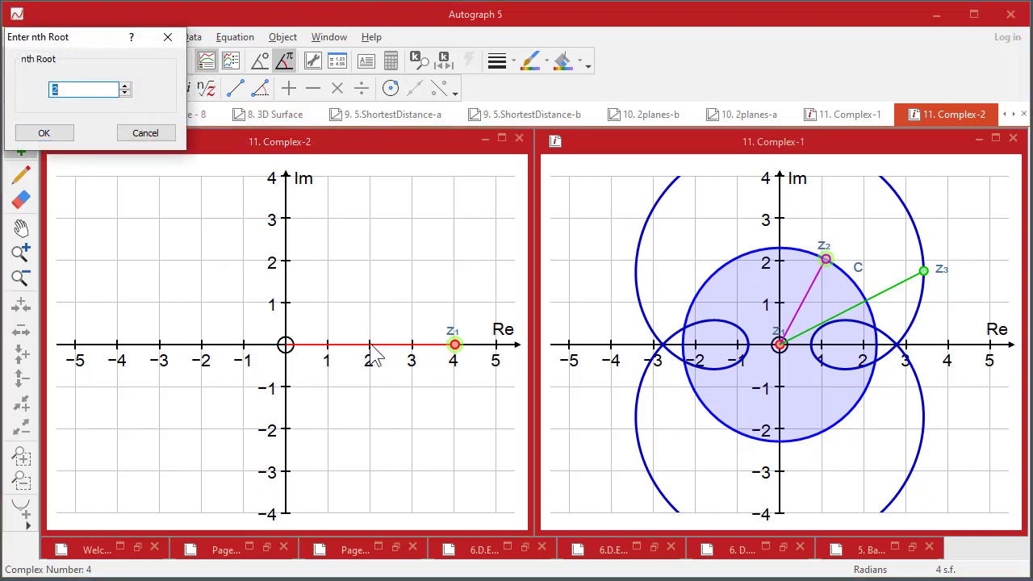
{"action": "left_click", "coordinate": [45, 133]}
{"action": "left_click", "coordinate": [358, 392]}
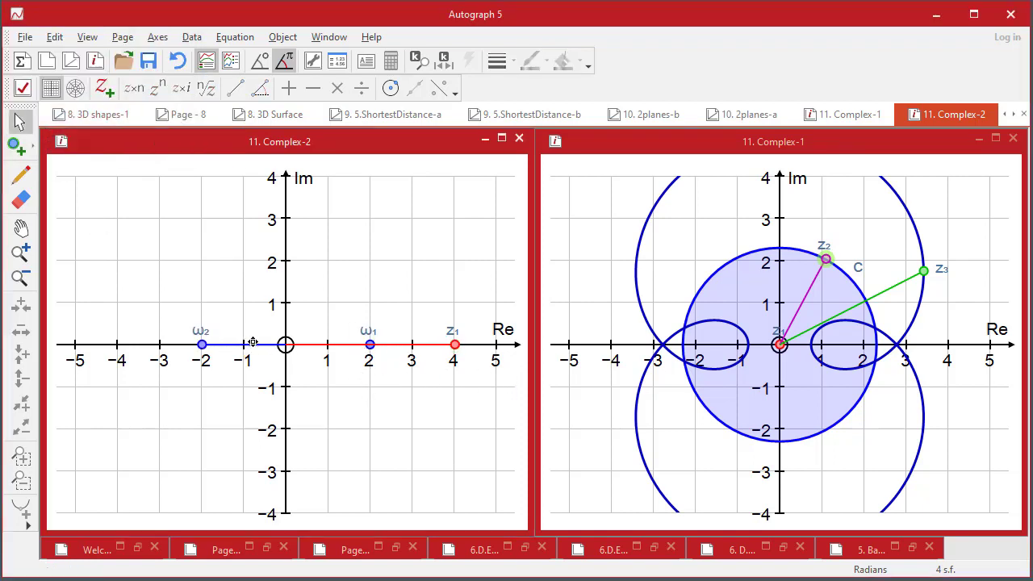
{"action": "double_click", "coordinate": [204, 345]}
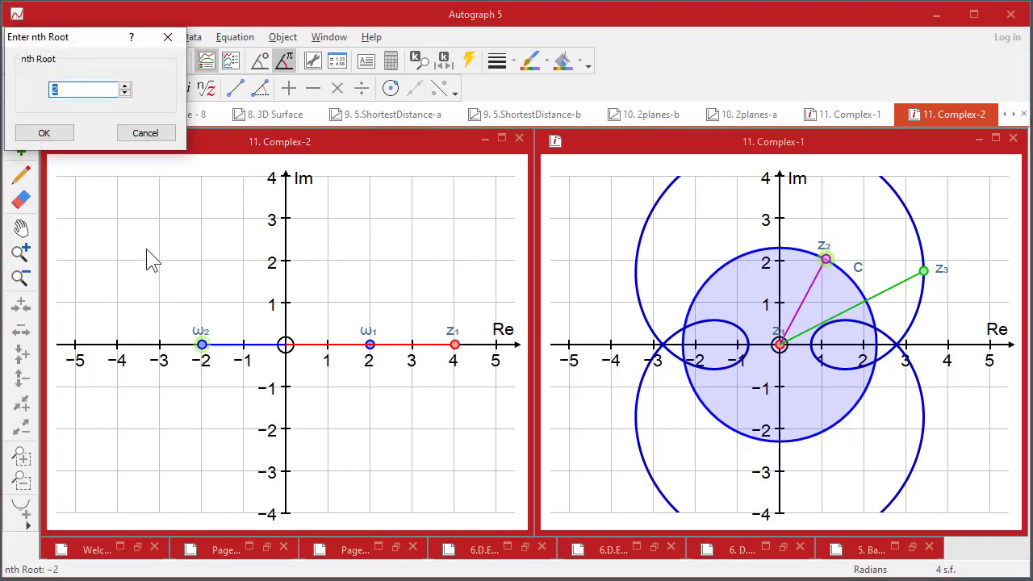
{"action": "left_click", "coordinate": [125, 86]}
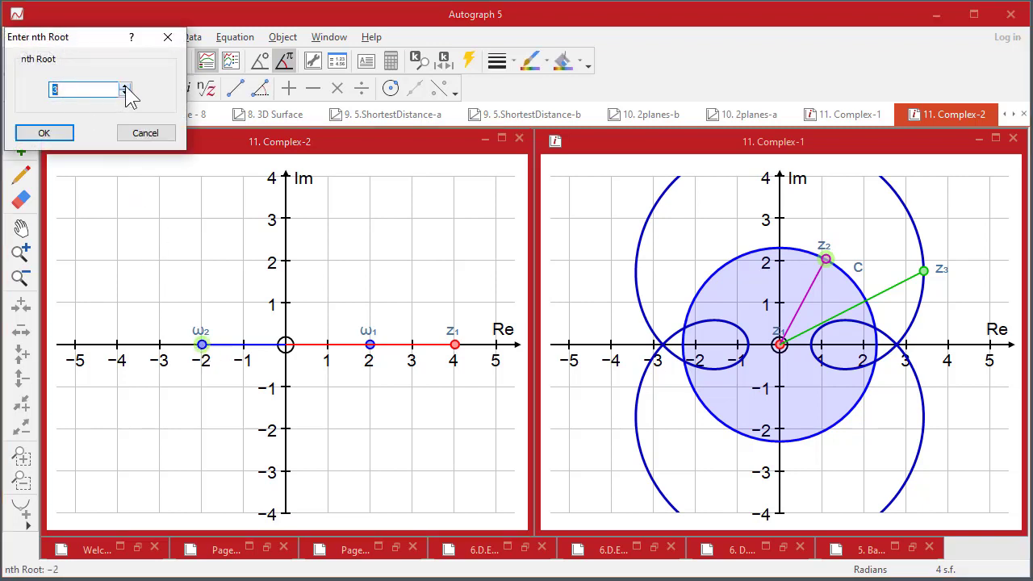
{"action": "left_click", "coordinate": [43, 133]}
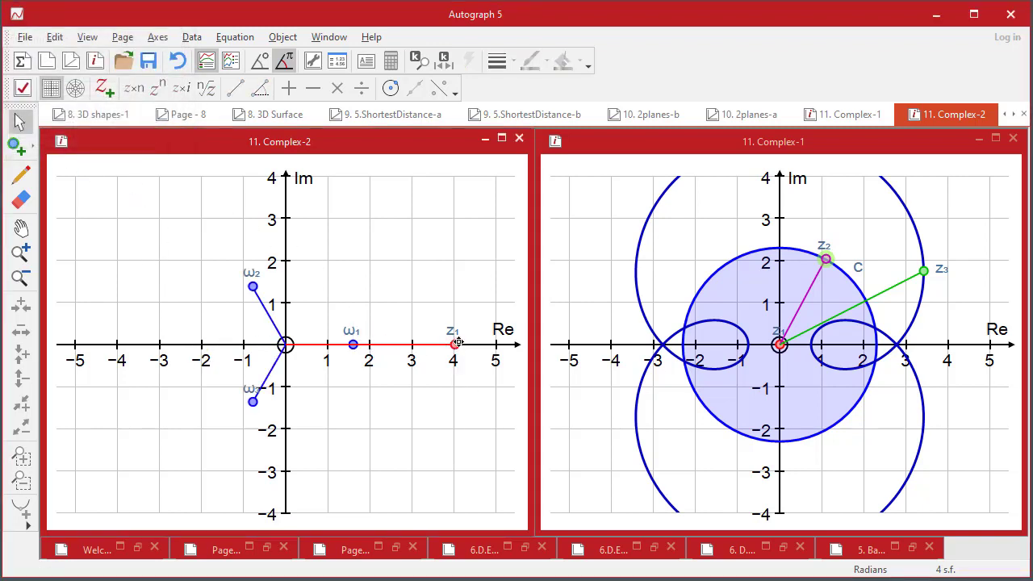
- Add the cube roots ω1, ω2, ω3 together, moving z1 away and back to 4
{"action": "left_click_drag", "start_coordinate": [459, 336], "coordinate": [378, 218]}
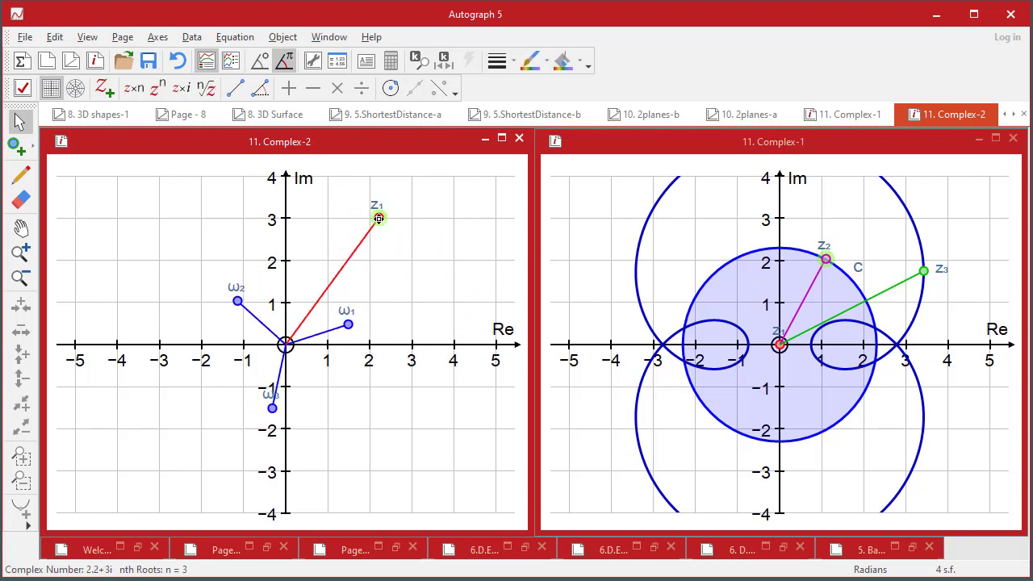
{"action": "left_click", "coordinate": [350, 325]}
{"action": "left_click", "coordinate": [236, 300], "text": "shift"}
{"action": "left_click", "coordinate": [272, 409], "text": "shift"}
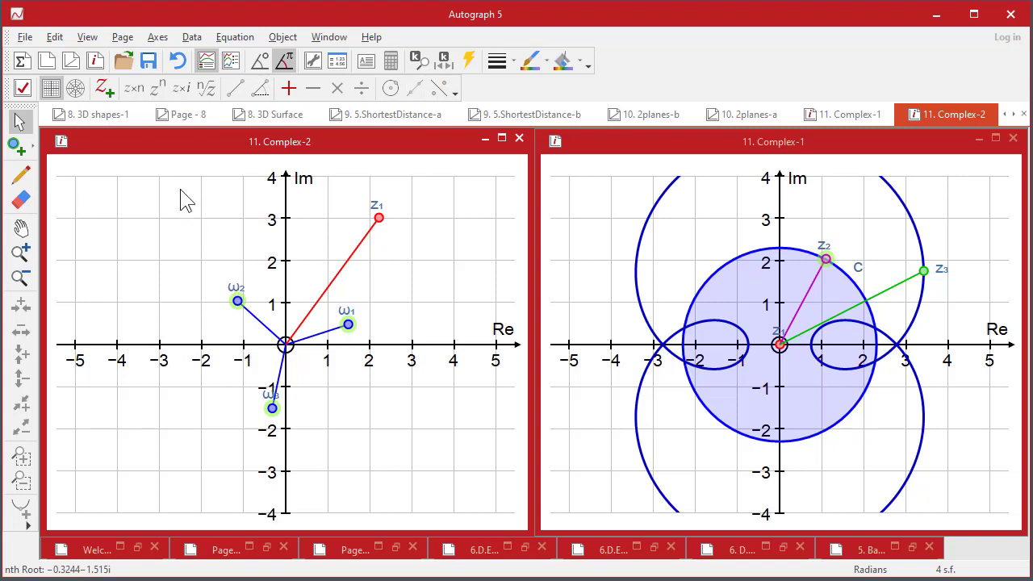
{"action": "left_click", "coordinate": [288, 88]}
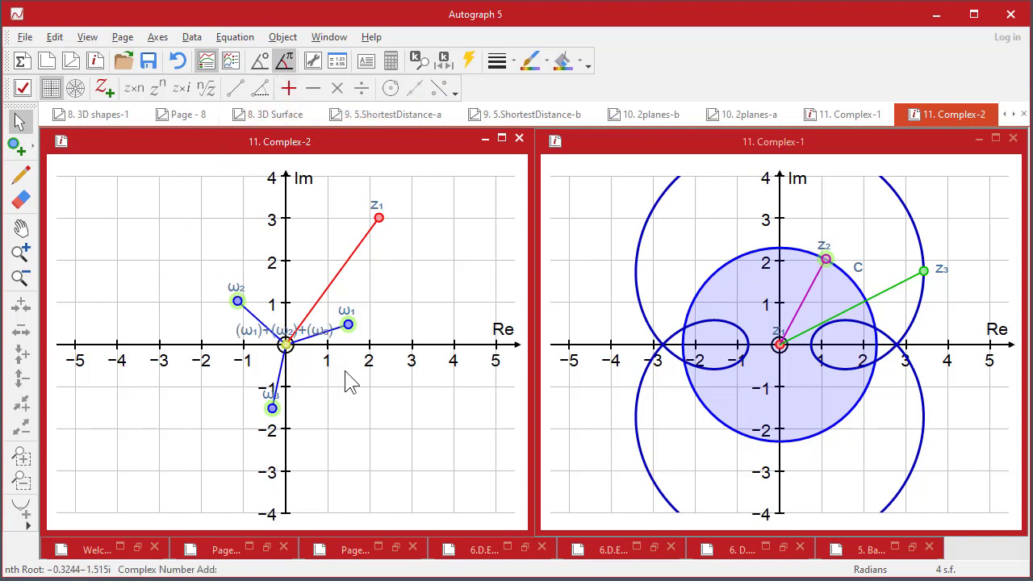
{"action": "left_click_drag", "start_coordinate": [379, 217], "coordinate": [455, 344]}
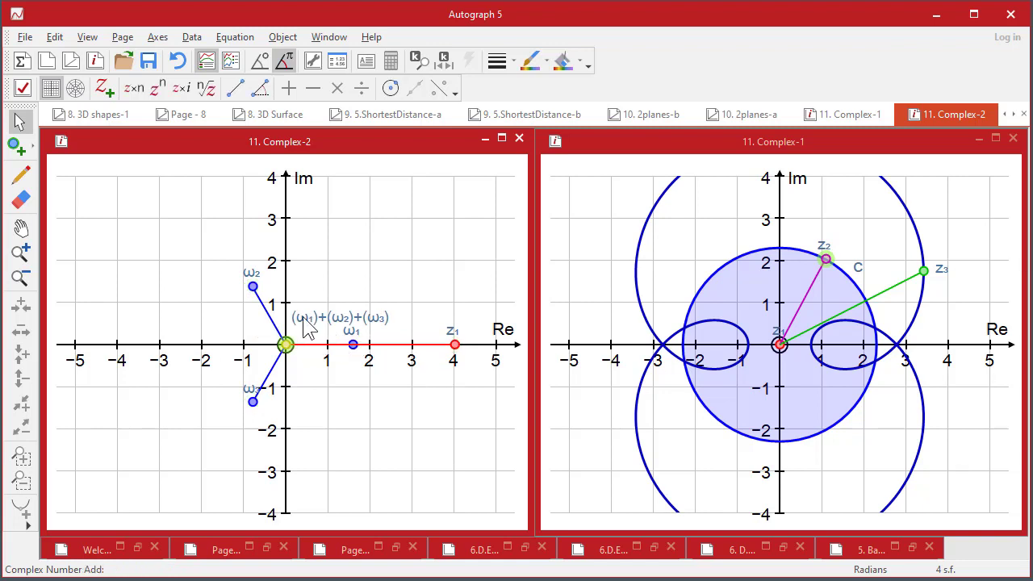
- Try the on-screen keyboard's numeric, text and extra-symbol panels, then close it
{"action": "left_click", "coordinate": [81, 41]}
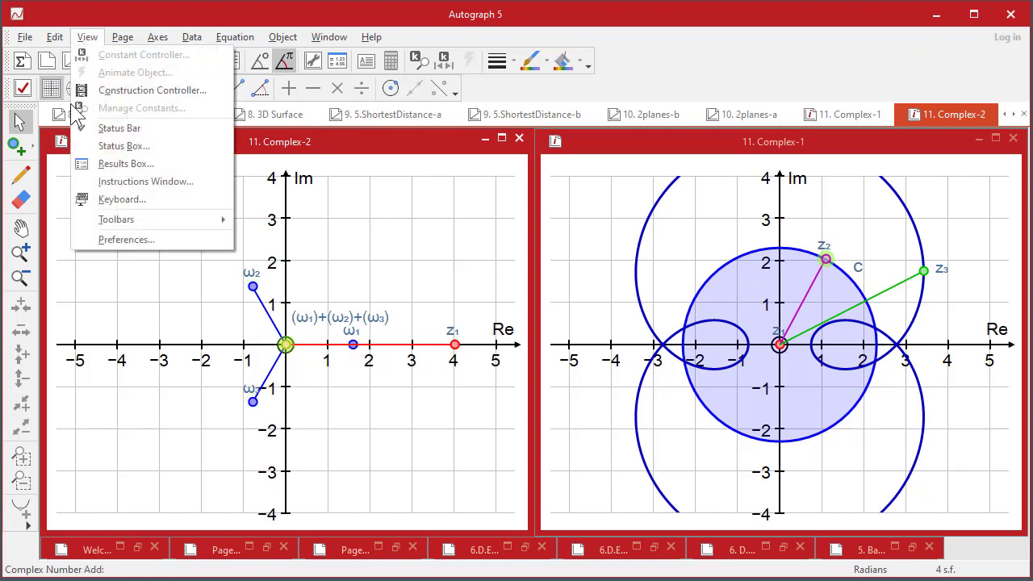
{"action": "left_click", "coordinate": [102, 199]}
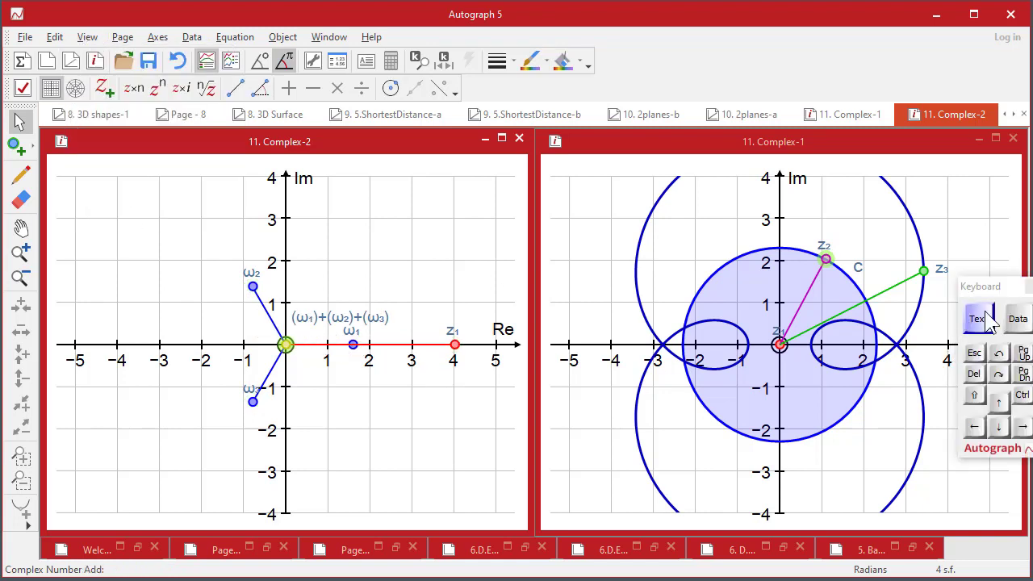
{"action": "left_click_drag", "start_coordinate": [992, 287], "coordinate": [540, 176]}
{"action": "left_click", "coordinate": [565, 209]}
{"action": "left_click", "coordinate": [565, 209]}
{"action": "left_click", "coordinate": [529, 211]}
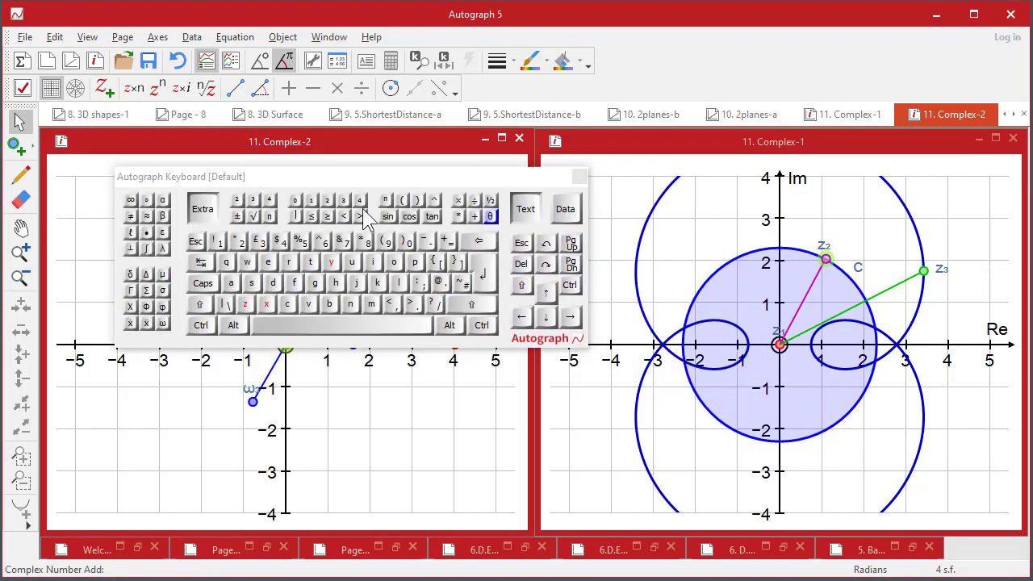
{"action": "left_click", "coordinate": [203, 216]}
{"action": "left_click", "coordinate": [203, 215]}
{"action": "left_click", "coordinate": [525, 210]}
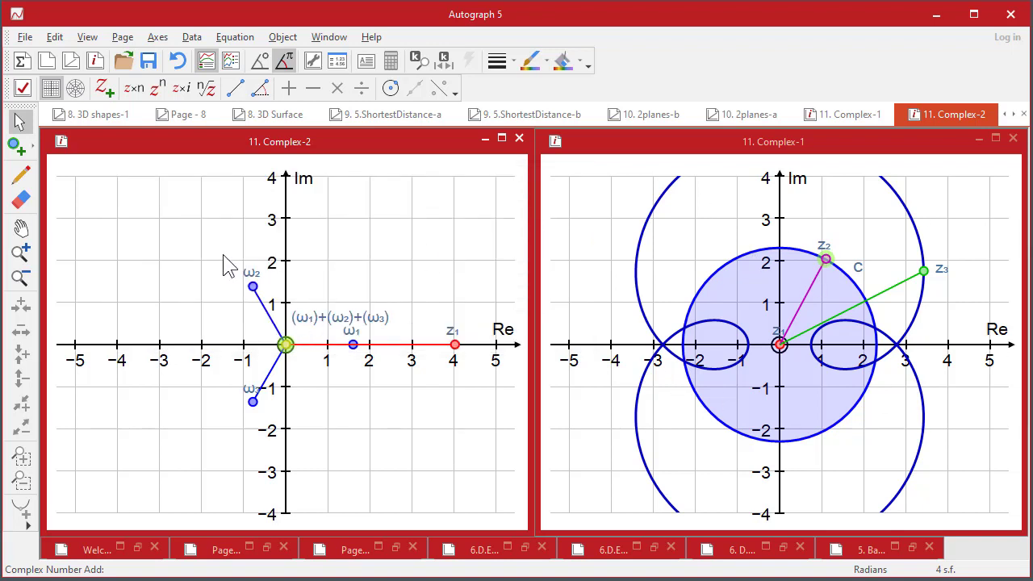
- Box-select everything on the Complex-2 graph and delete it with its dependents
{"action": "left_click_drag", "start_coordinate": [196, 249], "coordinate": [488, 433]}
{"action": "key", "text": "Delete"}
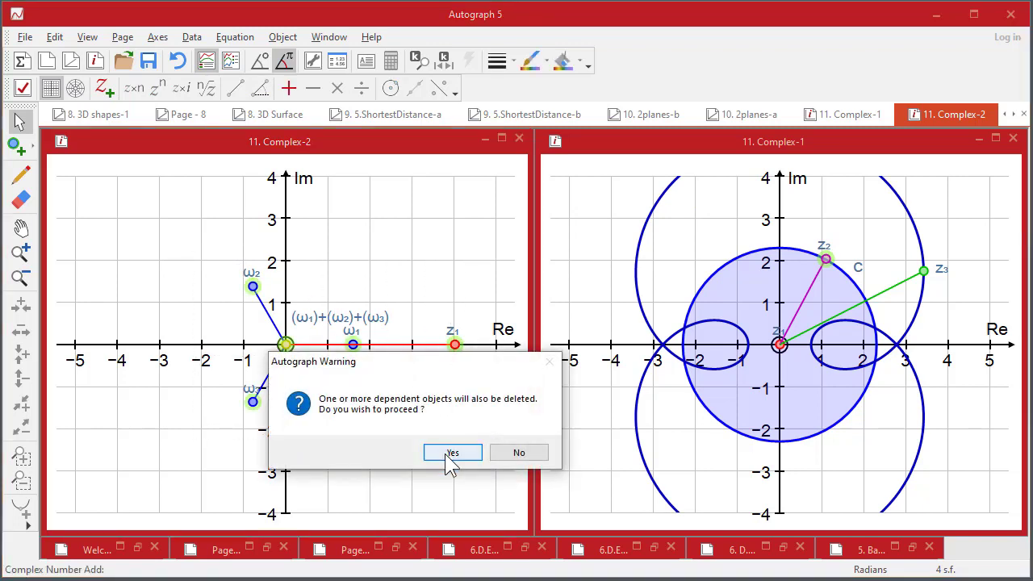
{"action": "left_click", "coordinate": [446, 451]}
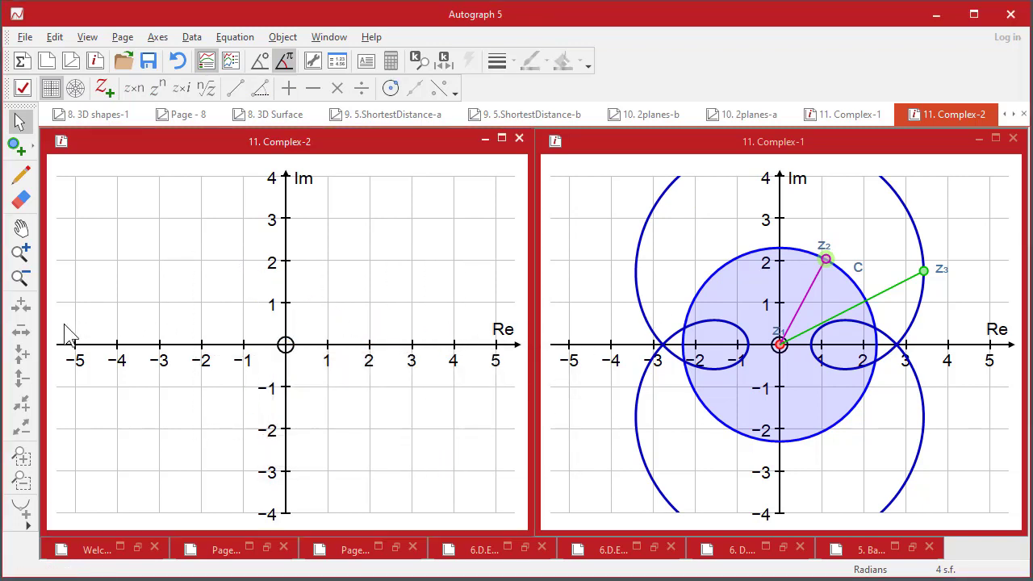
- Draw a circle about the origin with radius 2
{"action": "right_click", "coordinate": [194, 237]}
{"action": "mouse_move", "coordinate": [350, 308]}
{"action": "left_click", "coordinate": [402, 305]}
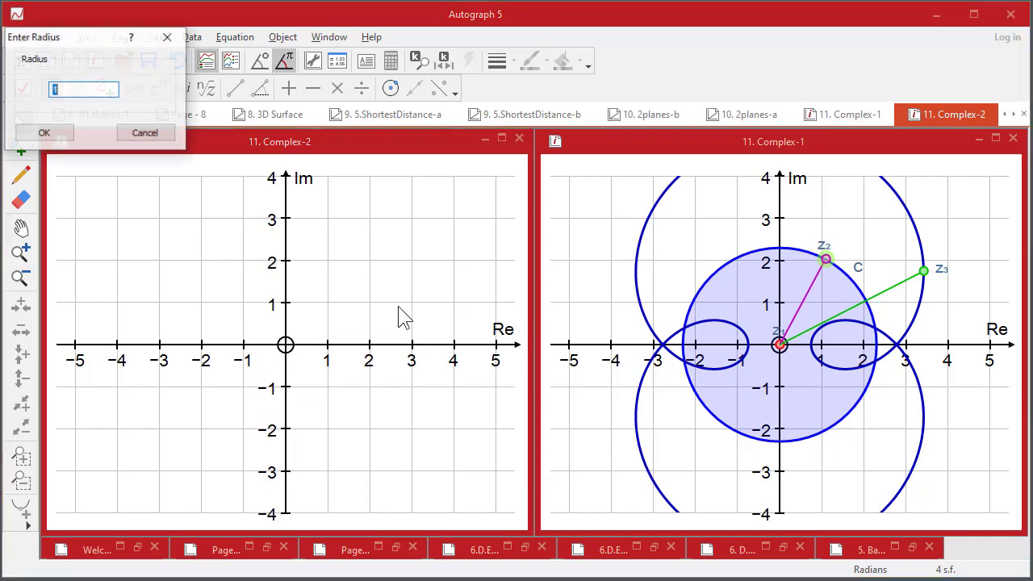
{"action": "type", "text": "2"}
{"action": "left_click", "coordinate": [50, 133]}
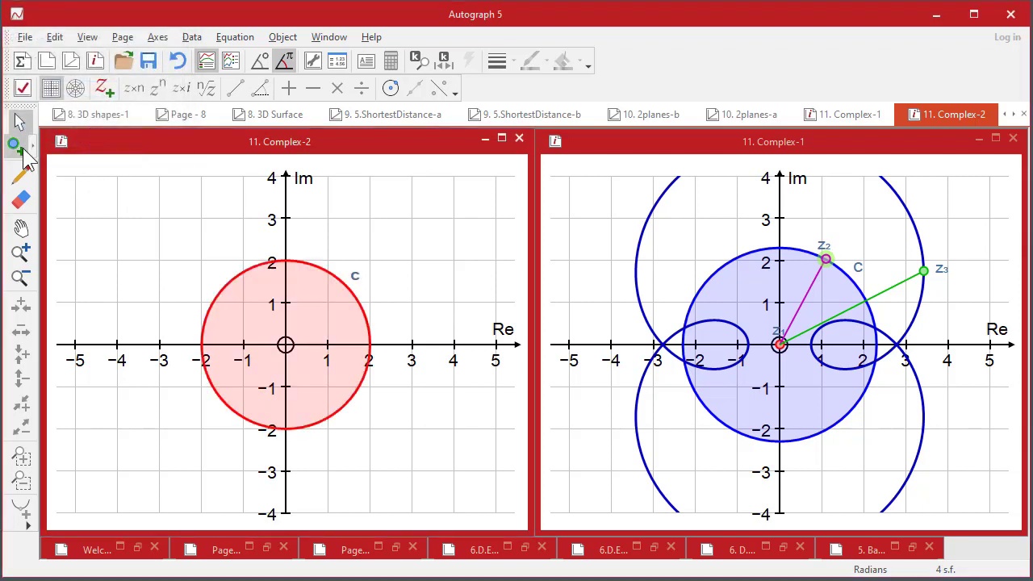
- Place complex point z1 on the circle and slide it around
{"action": "left_click", "coordinate": [16, 143]}
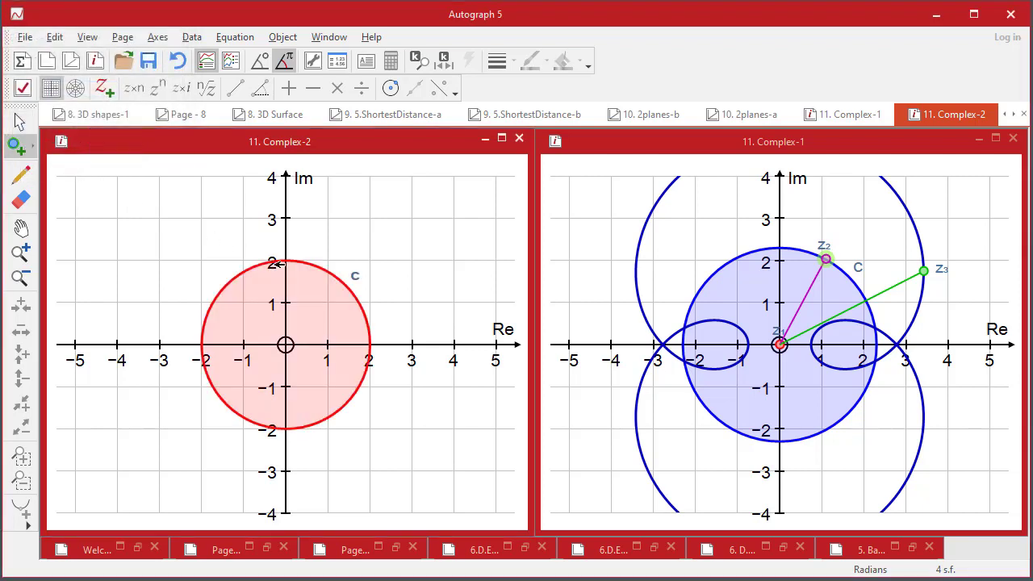
{"action": "left_click", "coordinate": [361, 305]}
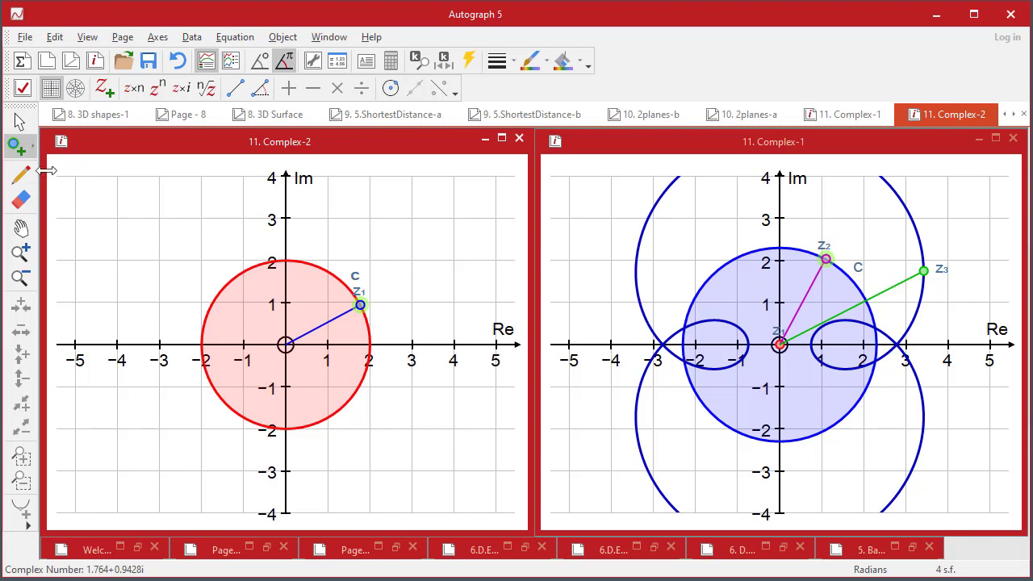
{"action": "left_click", "coordinate": [19, 121]}
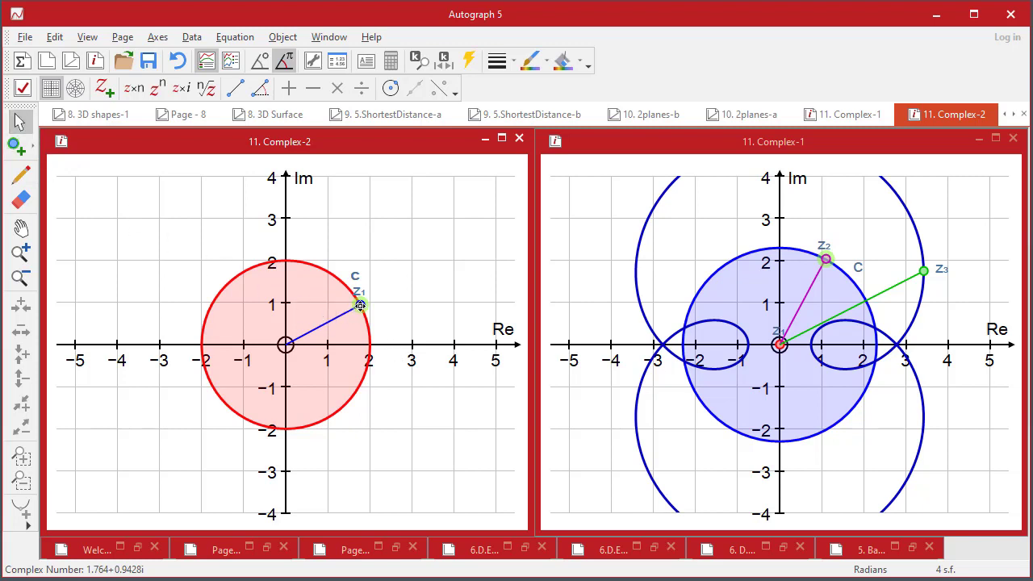
{"action": "left_click_drag", "start_coordinate": [361, 306], "coordinate": [335, 316]}
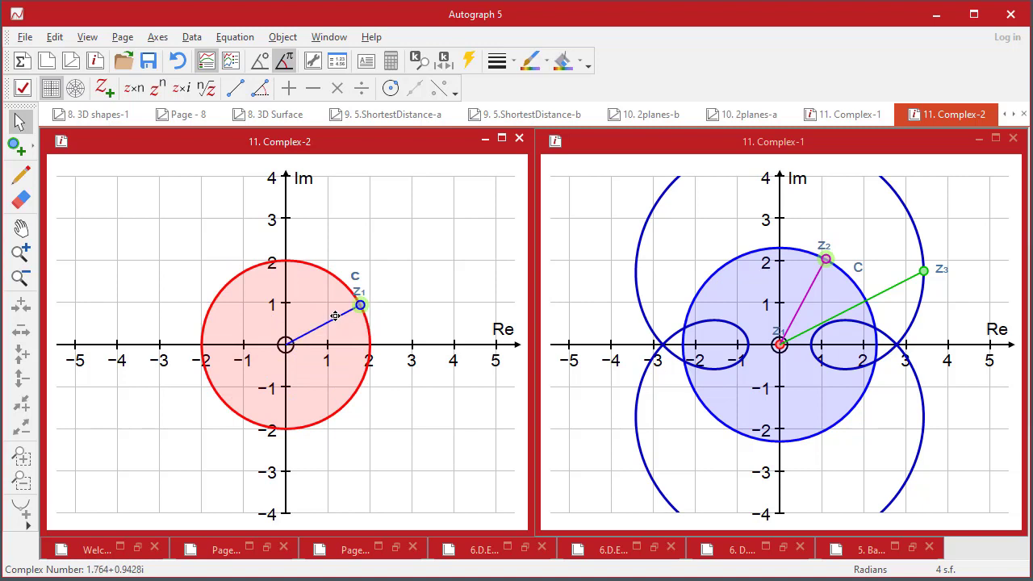
- Transform z1 with the Sine preset to create image point z2
{"action": "right_click", "coordinate": [328, 176]}
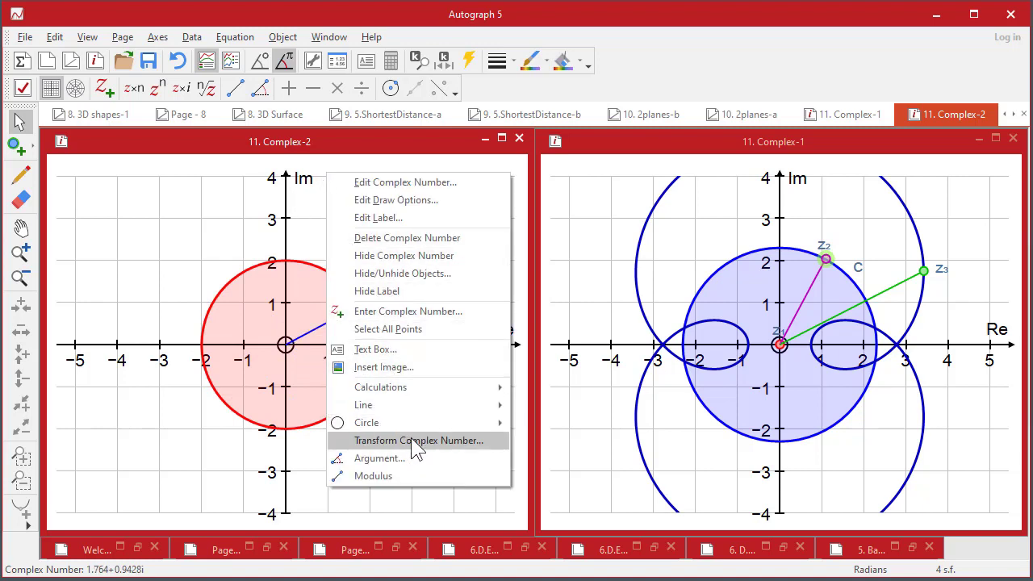
{"action": "left_click", "coordinate": [432, 437]}
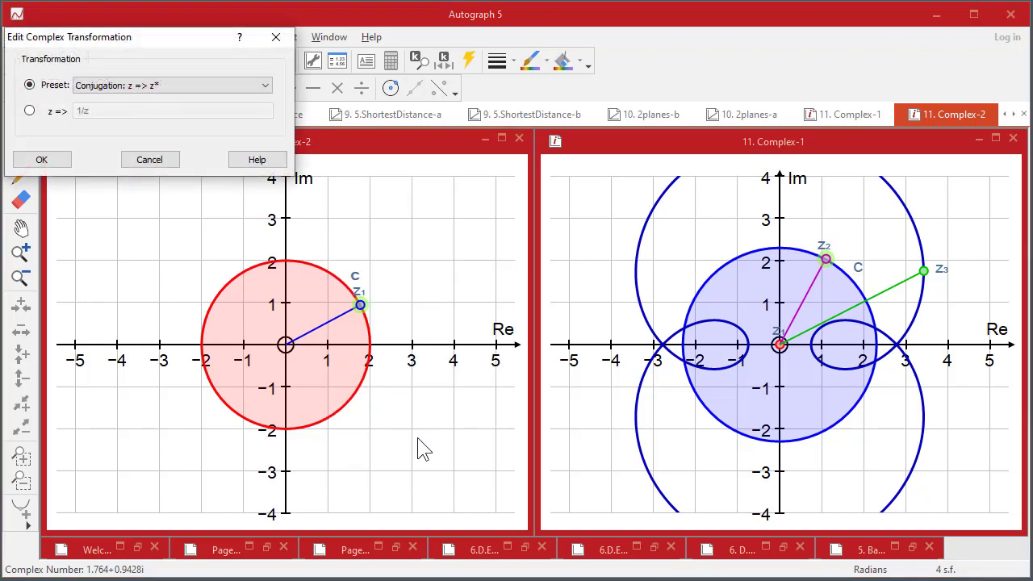
{"action": "left_click_drag", "start_coordinate": [148, 37], "coordinate": [220, 107]}
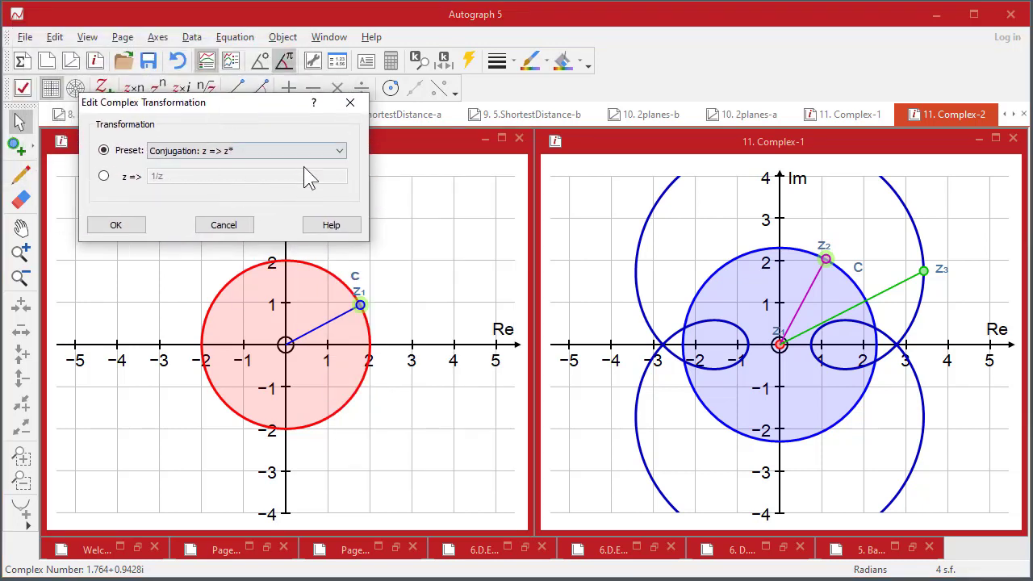
{"action": "left_click", "coordinate": [340, 150]}
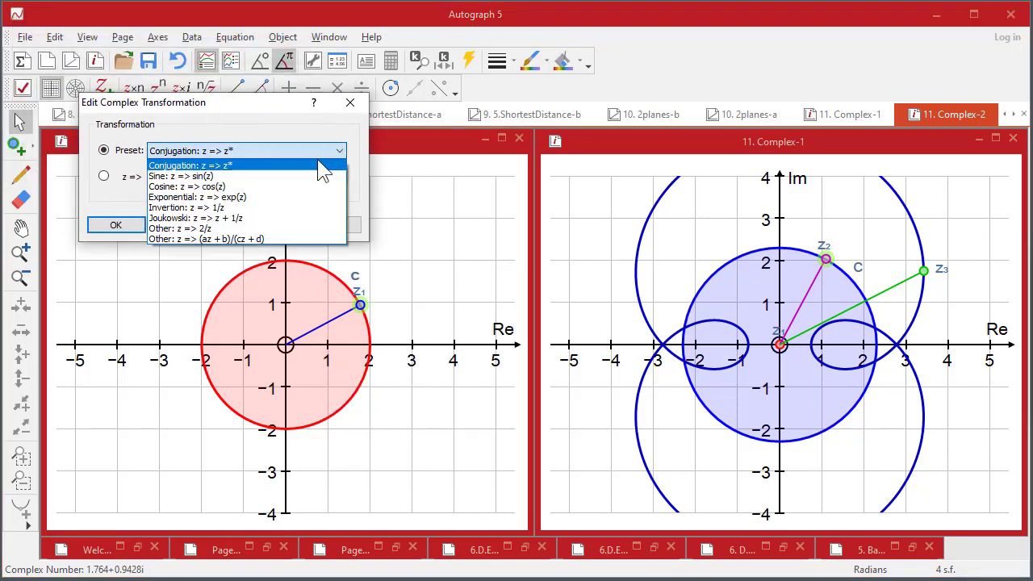
{"action": "left_click", "coordinate": [198, 176]}
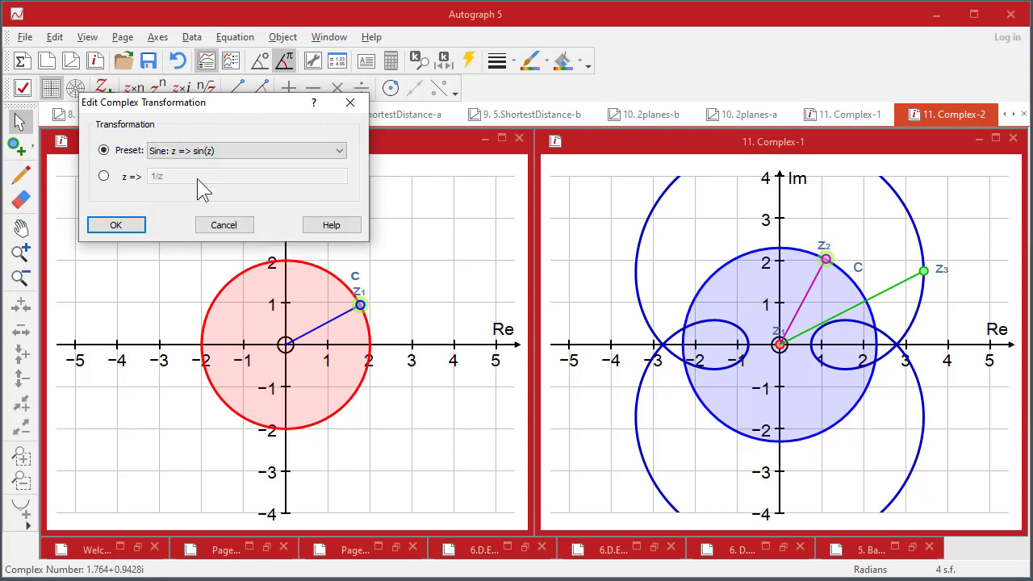
{"action": "left_click", "coordinate": [103, 176]}
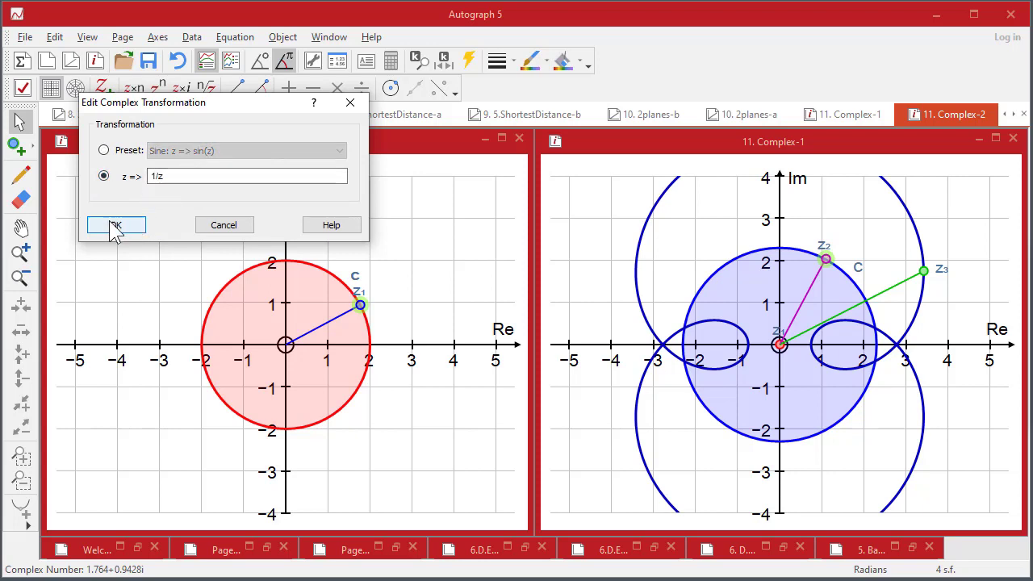
{"action": "left_click", "coordinate": [104, 151]}
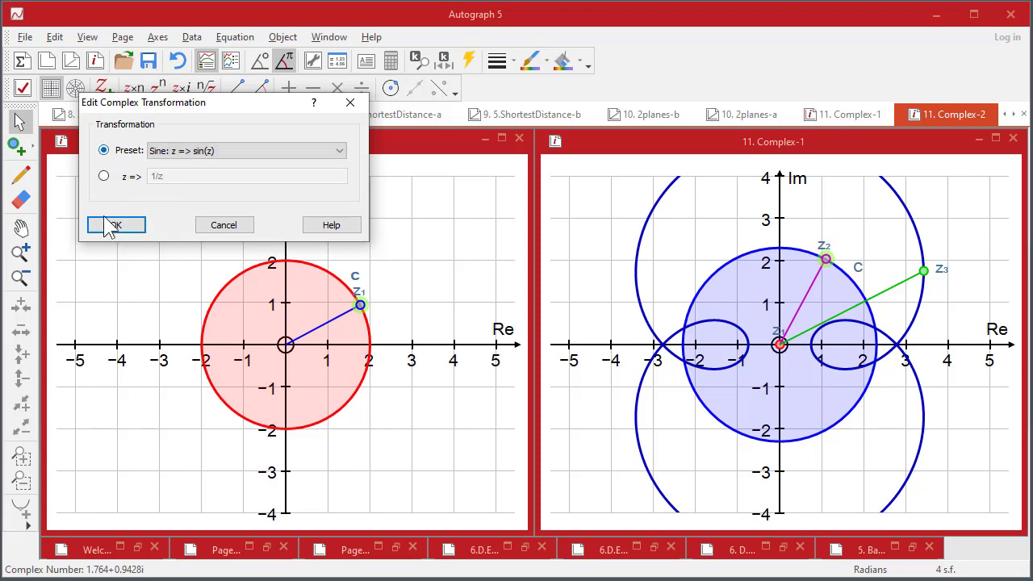
{"action": "left_click", "coordinate": [113, 227]}
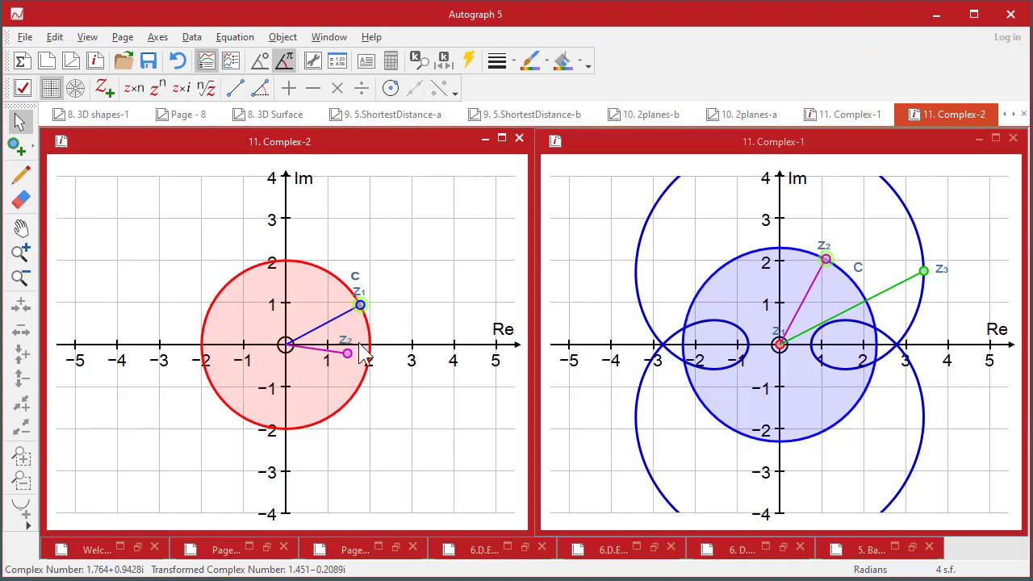
- Select the transformed point z2 together with z1
{"action": "left_click", "coordinate": [408, 331]}
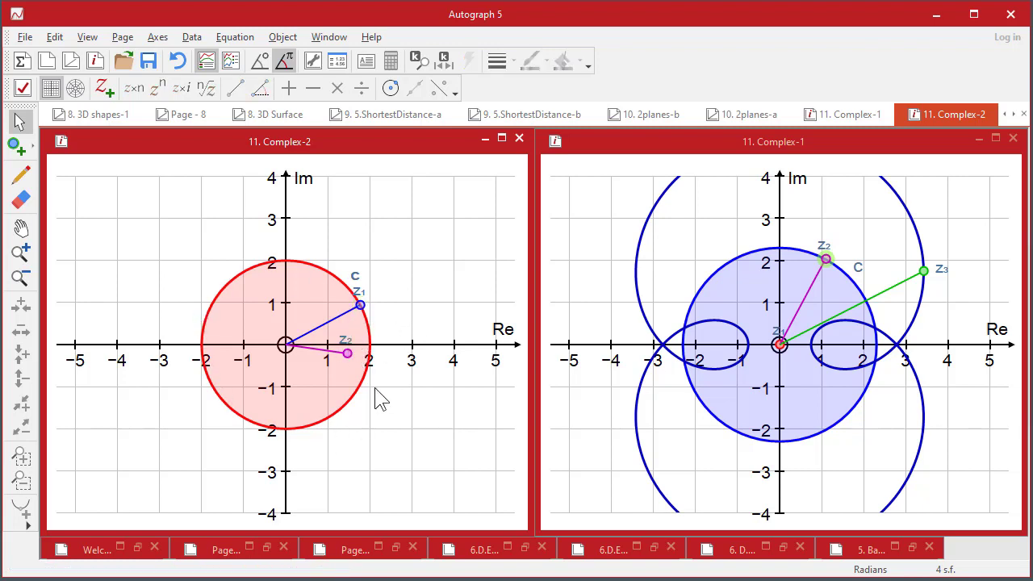
{"action": "left_click", "coordinate": [353, 347]}
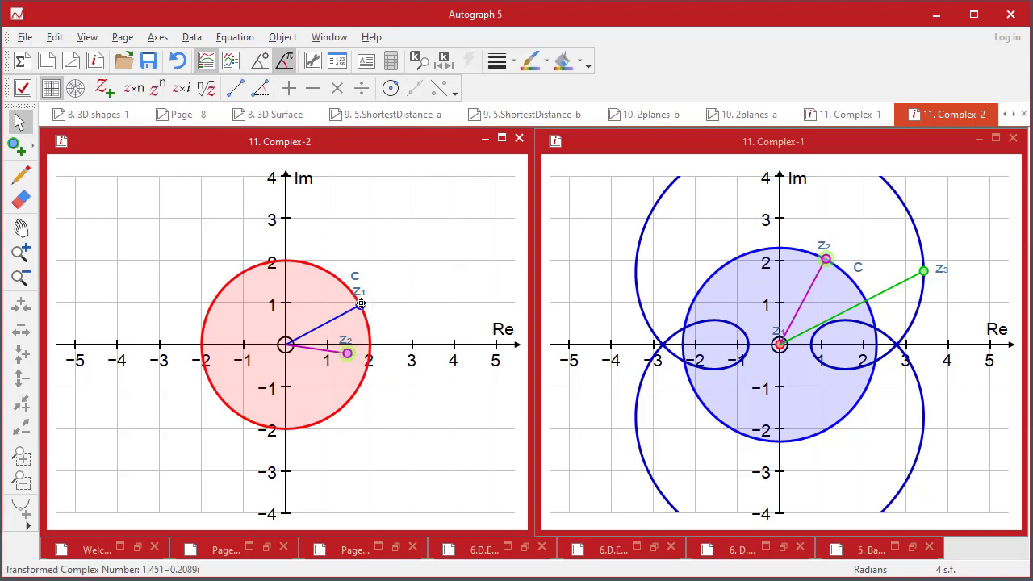
{"action": "left_click", "coordinate": [361, 305], "text": "shift"}
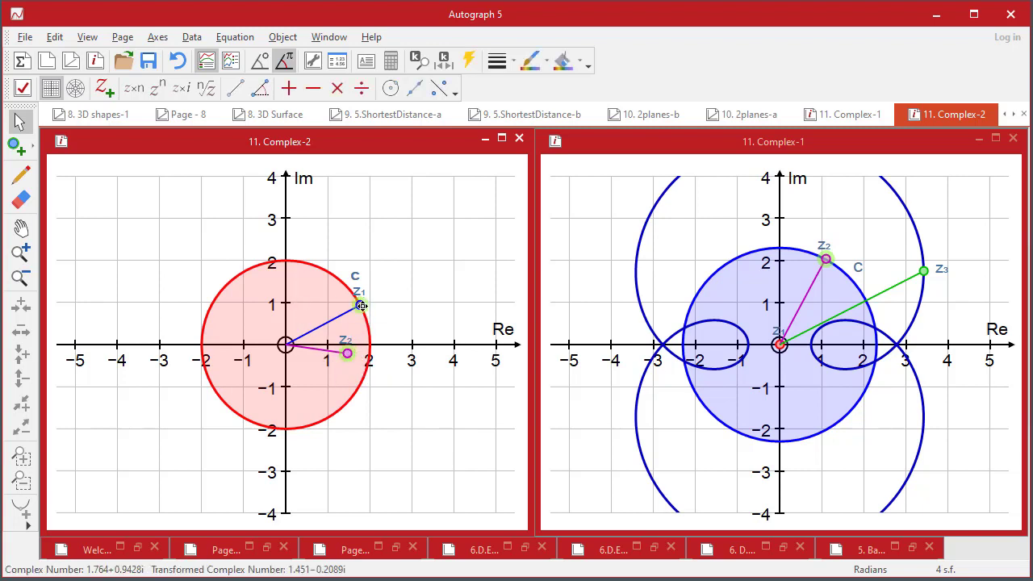
- Draw the locus of z2 as z1 moves, then drag z1 round the circle to check it
{"action": "right_click", "coordinate": [143, 157]}
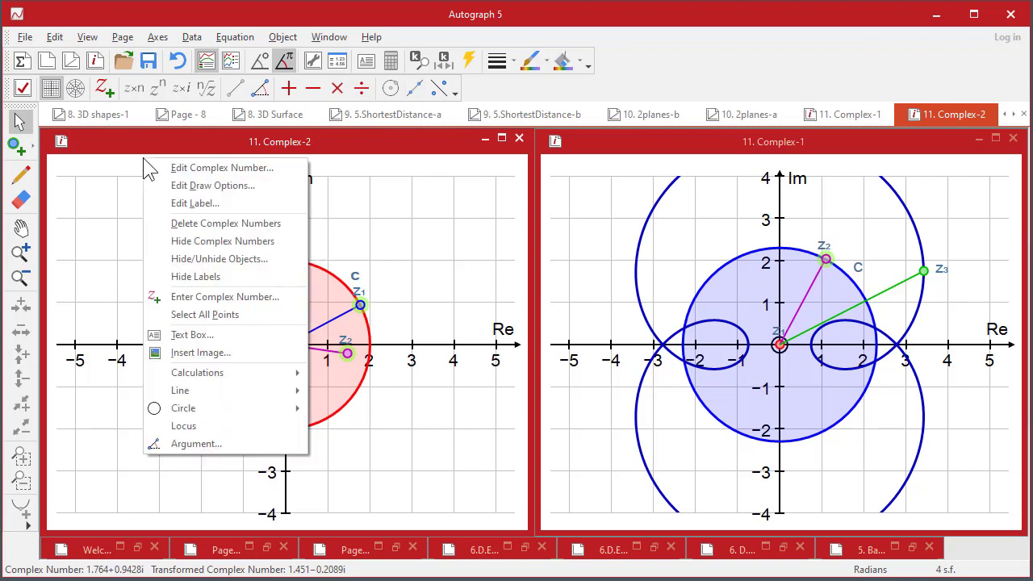
{"action": "left_click", "coordinate": [197, 423]}
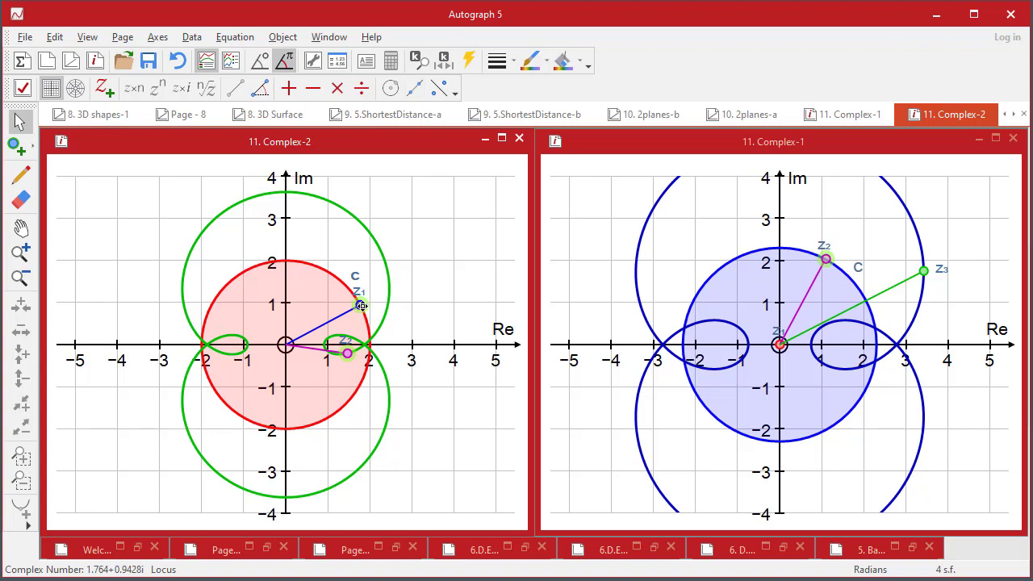
{"action": "left_click_drag", "start_coordinate": [362, 305], "coordinate": [237, 309]}
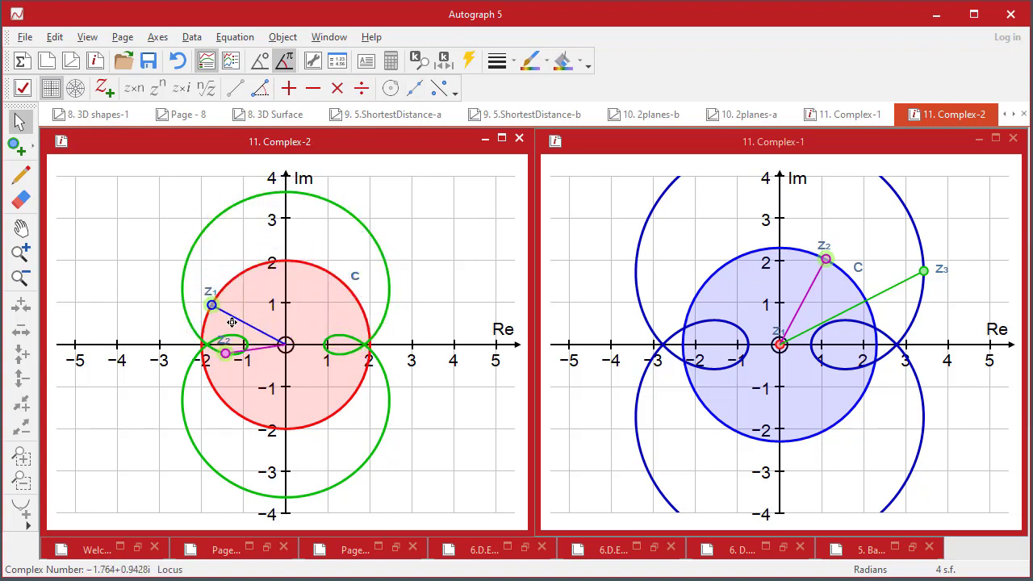
{"action": "left_click_drag", "start_coordinate": [232, 324], "coordinate": [300, 297]}
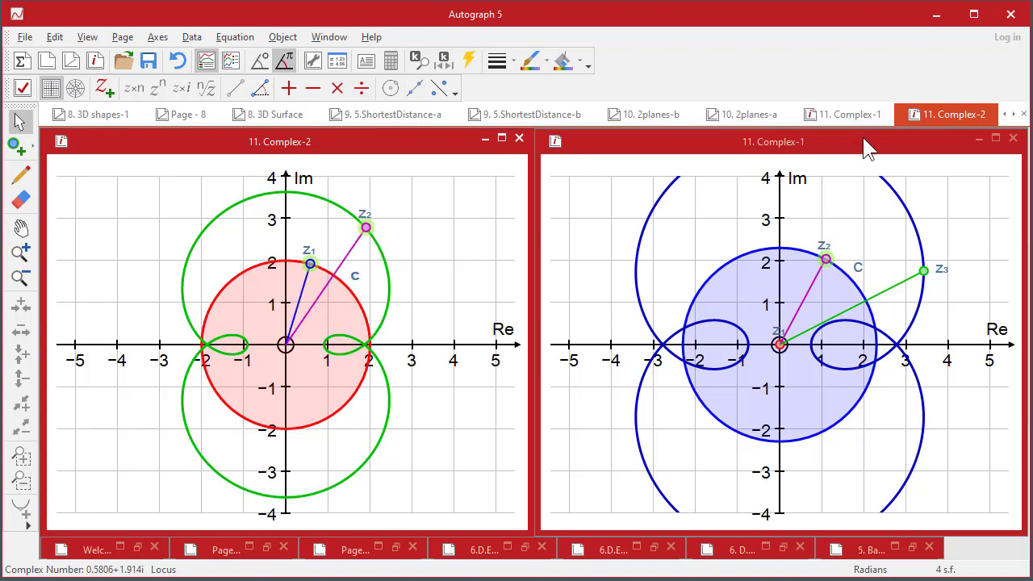
- Step through the 2planes-a, ShortestDistance, 3D Surface and Page - 8 tabs to reach 8. 3D shapes-1
{"action": "left_click", "coordinate": [757, 113]}
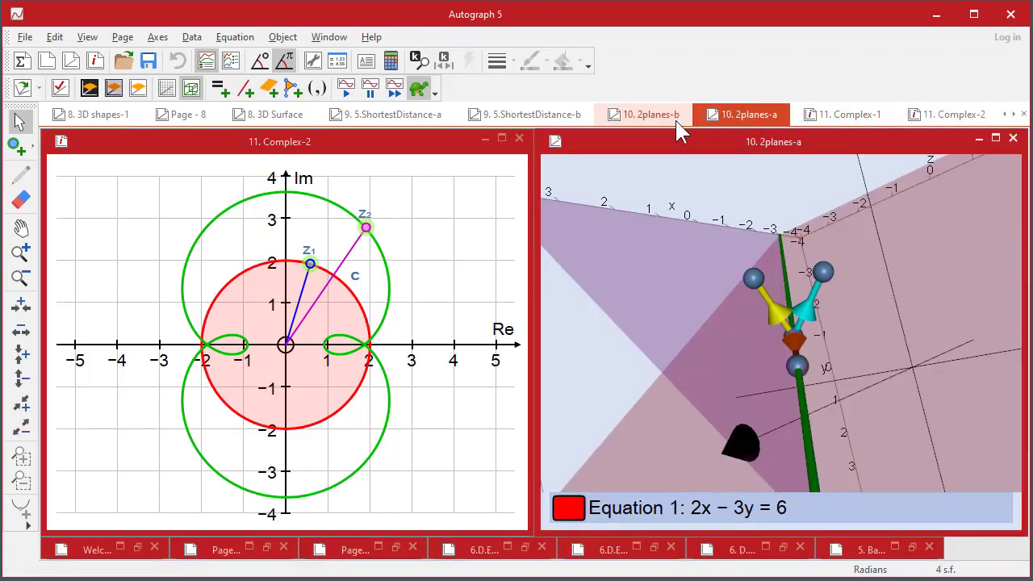
{"action": "left_click", "coordinate": [542, 112]}
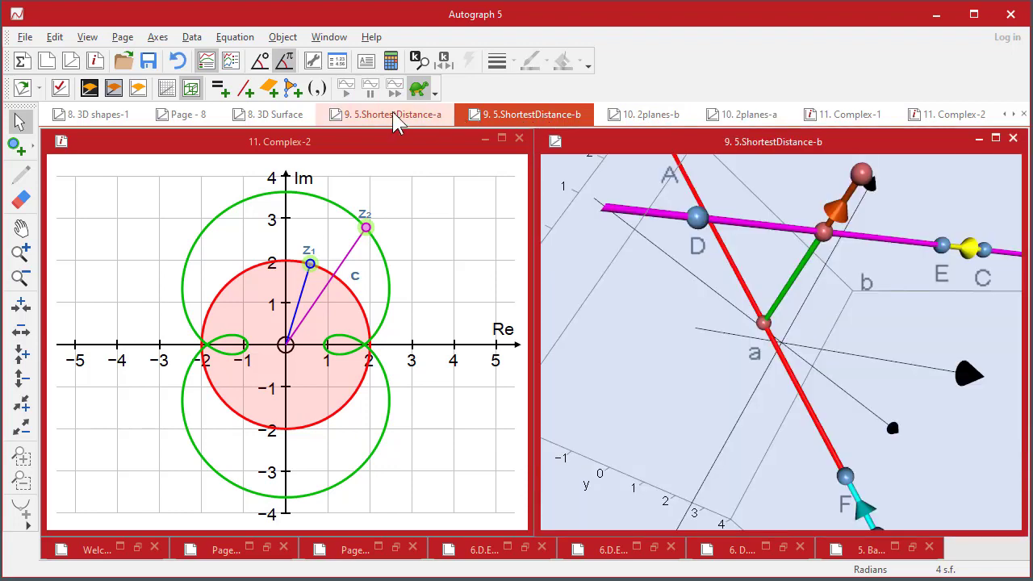
{"action": "left_click", "coordinate": [396, 115]}
{"action": "left_click", "coordinate": [275, 114]}
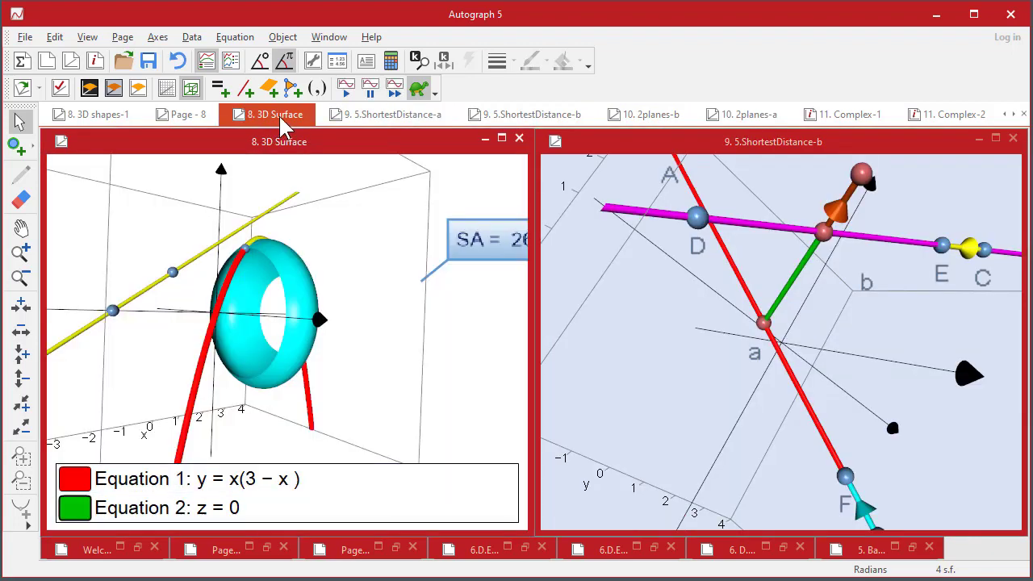
{"action": "left_click", "coordinate": [171, 121]}
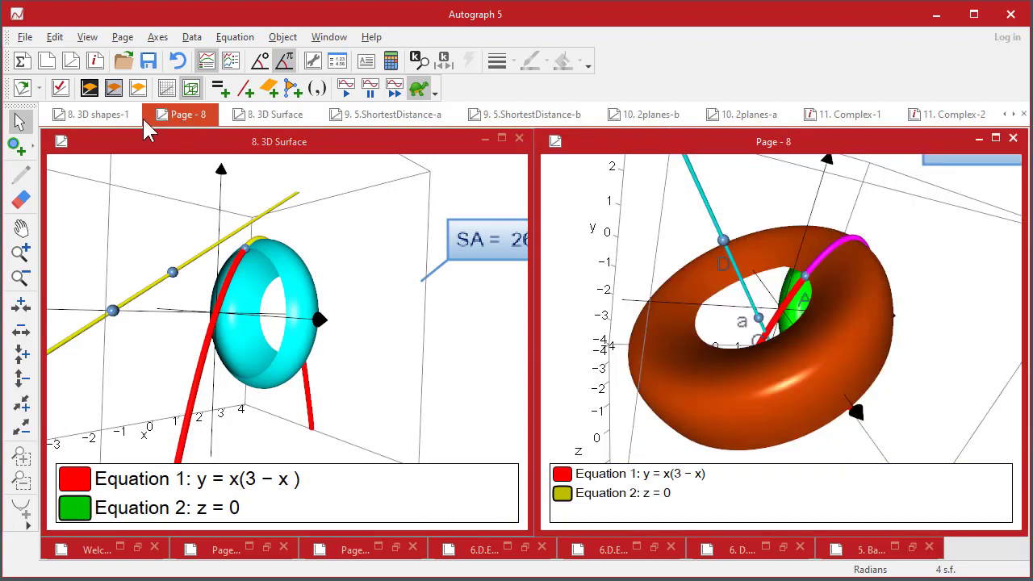
{"action": "left_click", "coordinate": [96, 110]}
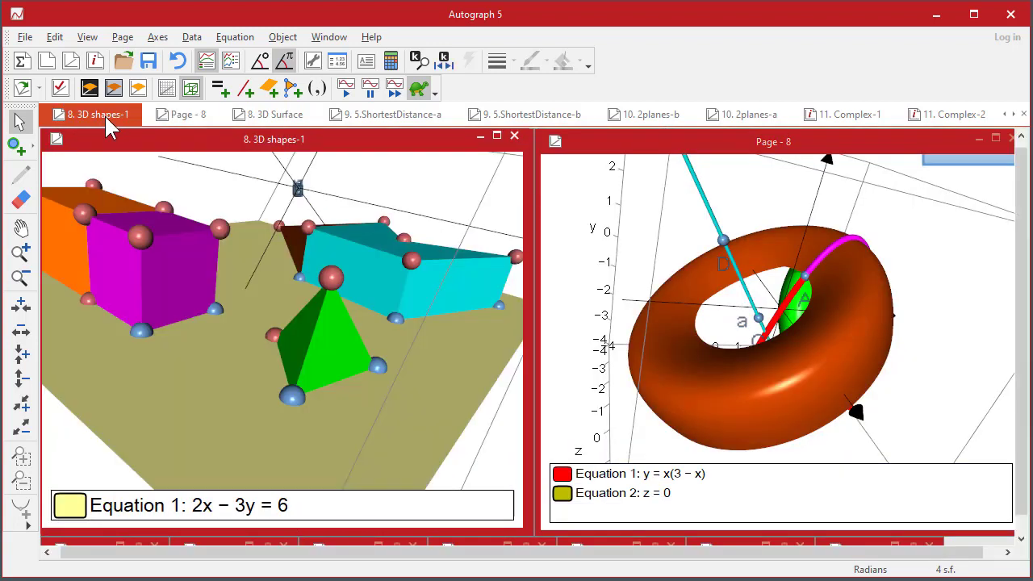